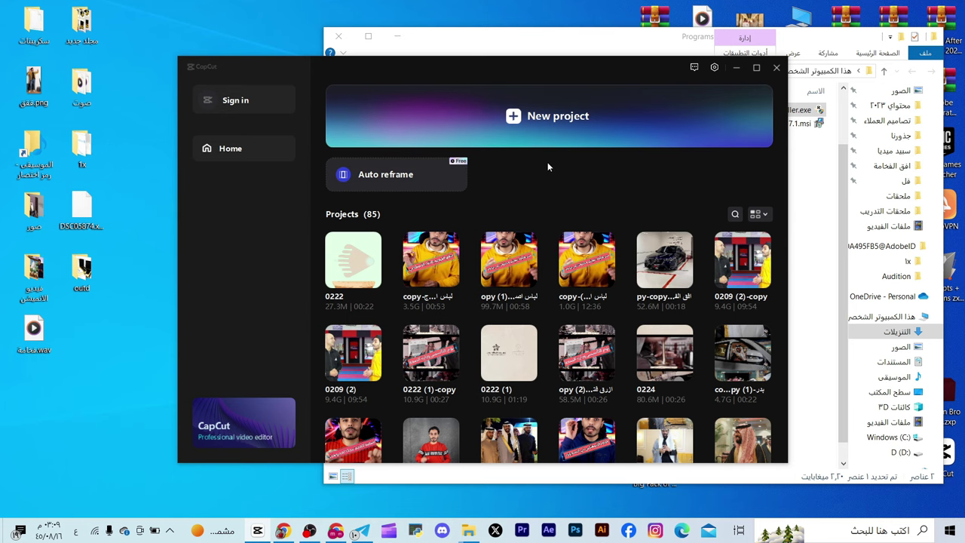
Create a new video project.
left_click(550, 136)
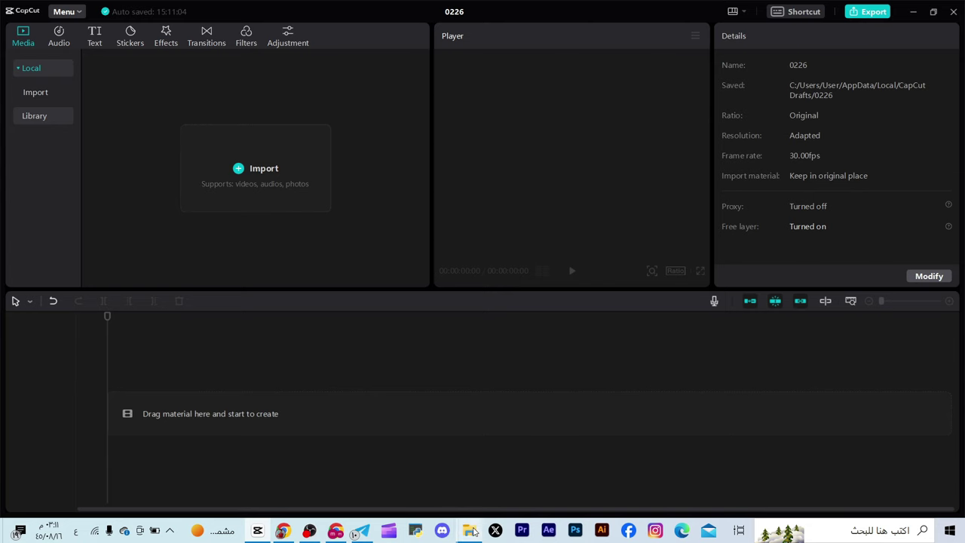
Switch to File Explorer and try to bring مونتاج.mp4 straight from its folder into CapCut's media area.
mouse_move(473, 531)
left_click(521, 445)
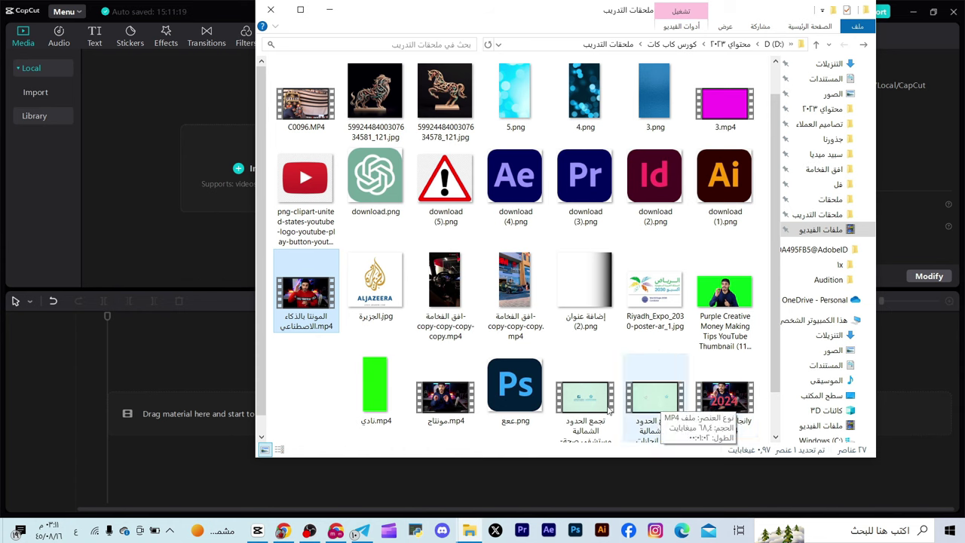
left_click(445, 390)
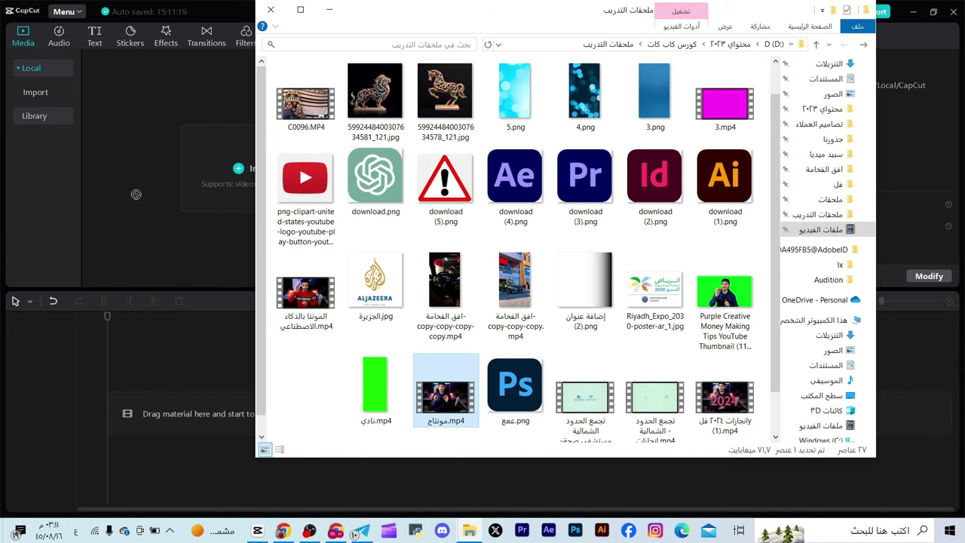
left_click_drag(407, 24, 585, 38)
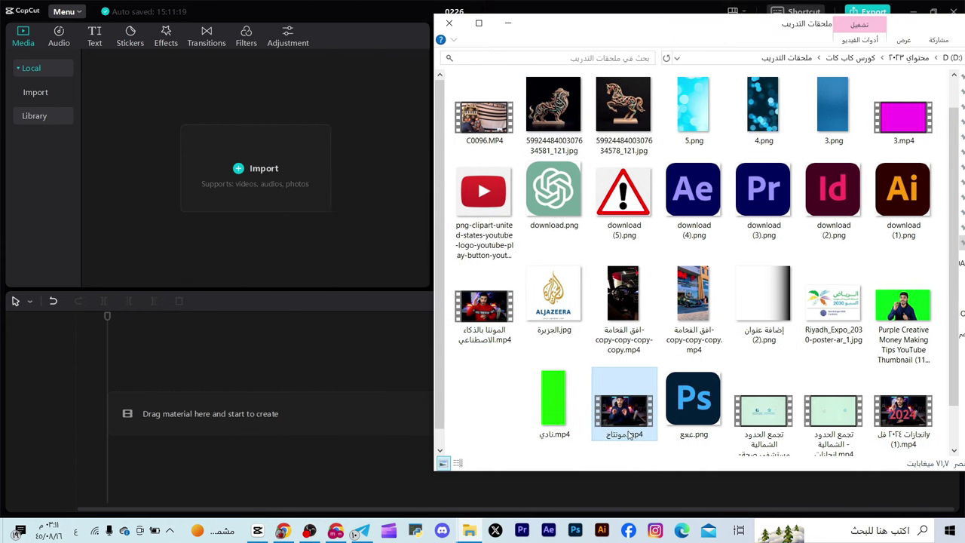
left_click_drag(631, 435, 584, 49)
left_click_drag(596, 428, 243, 159)
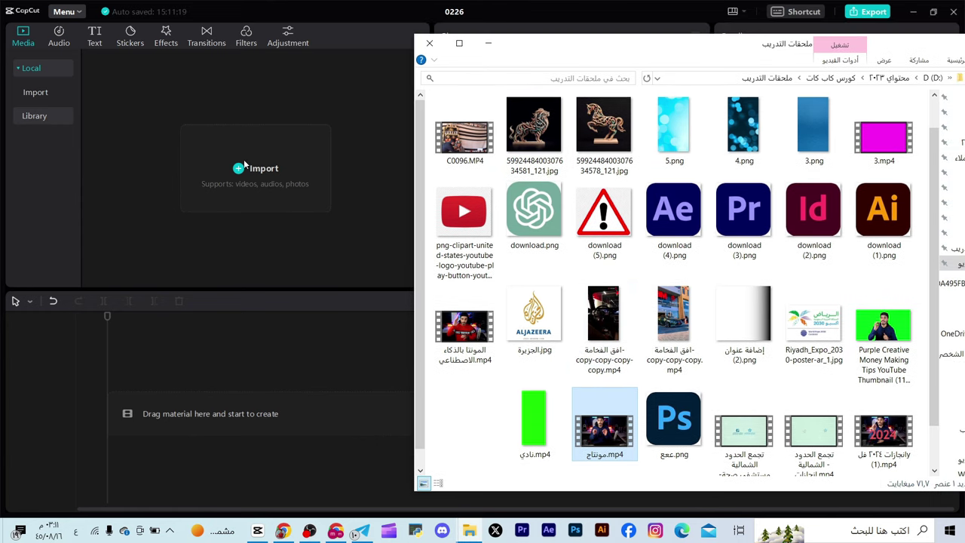
Back in CapCut, import مونتاج.mp4 from the ملحقات التدريب folder and place it at the start of the timeline.
left_click(298, 108)
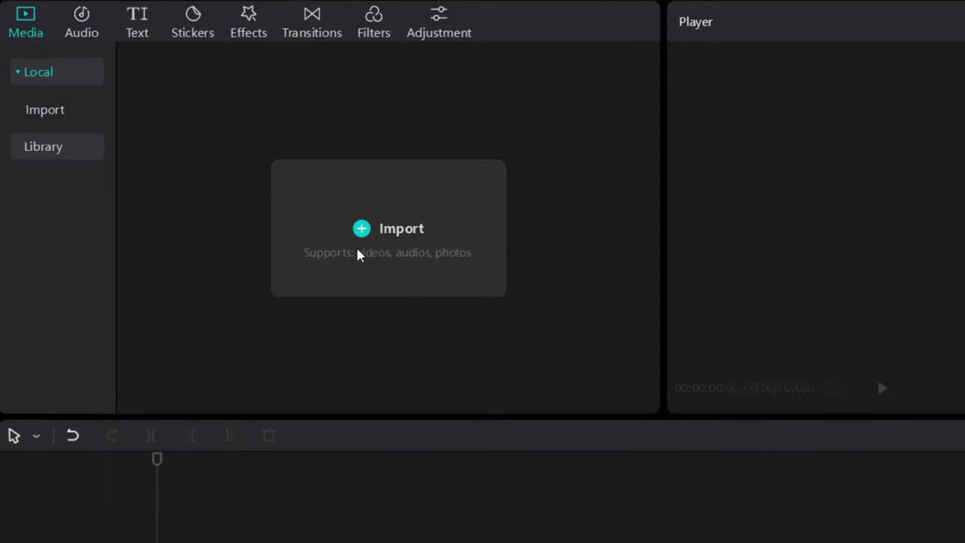
left_click(361, 255)
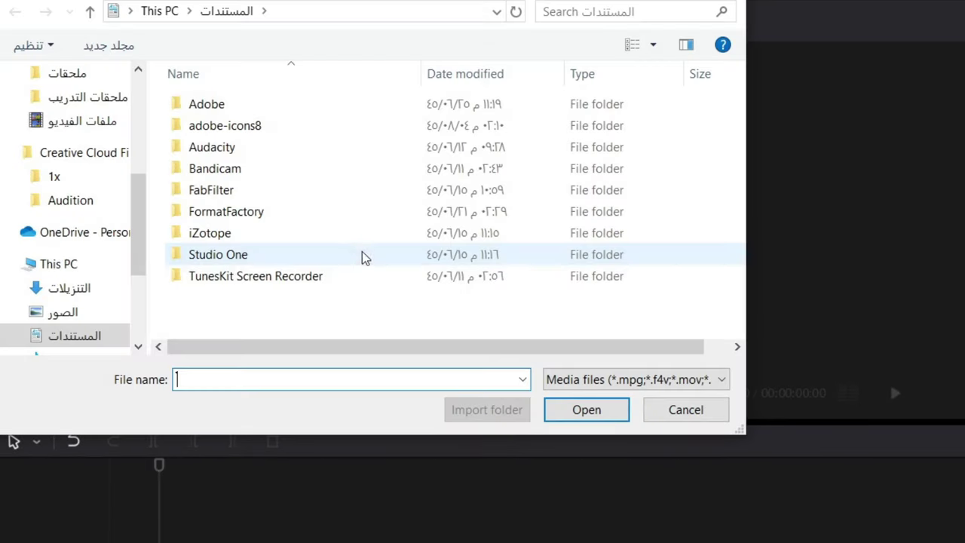
scroll(139, 145, "up", 5)
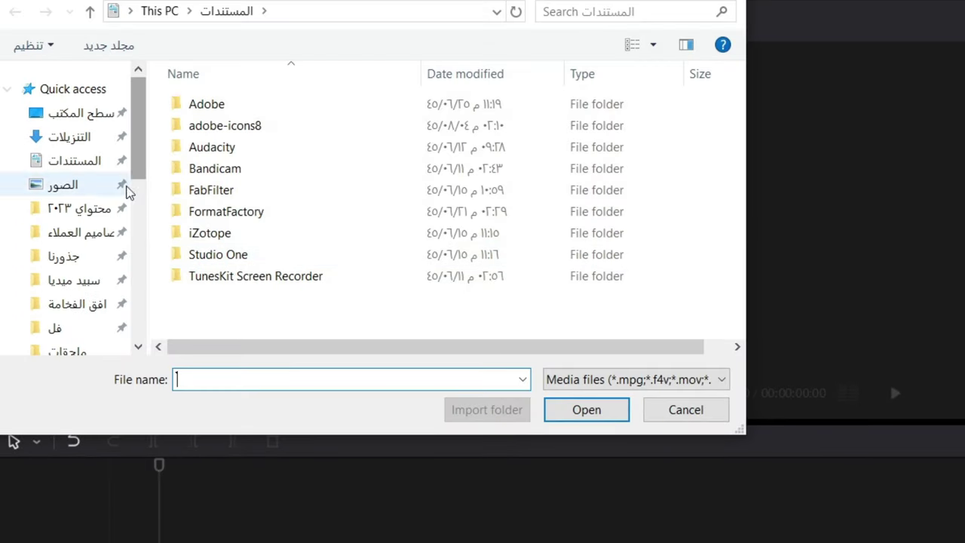
left_click(63, 235)
scroll(302, 192, "down", 1)
scroll(301, 192, "down", 3)
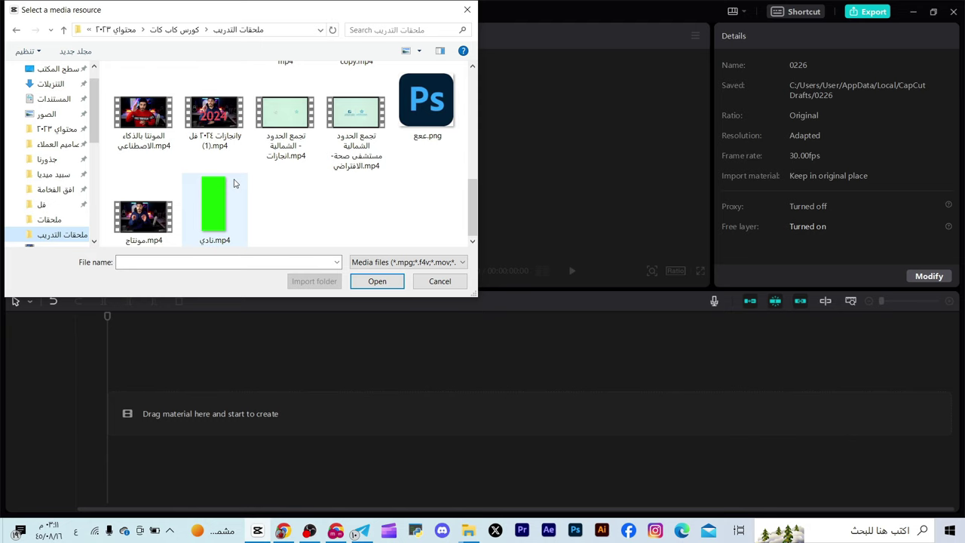
double_click(144, 197)
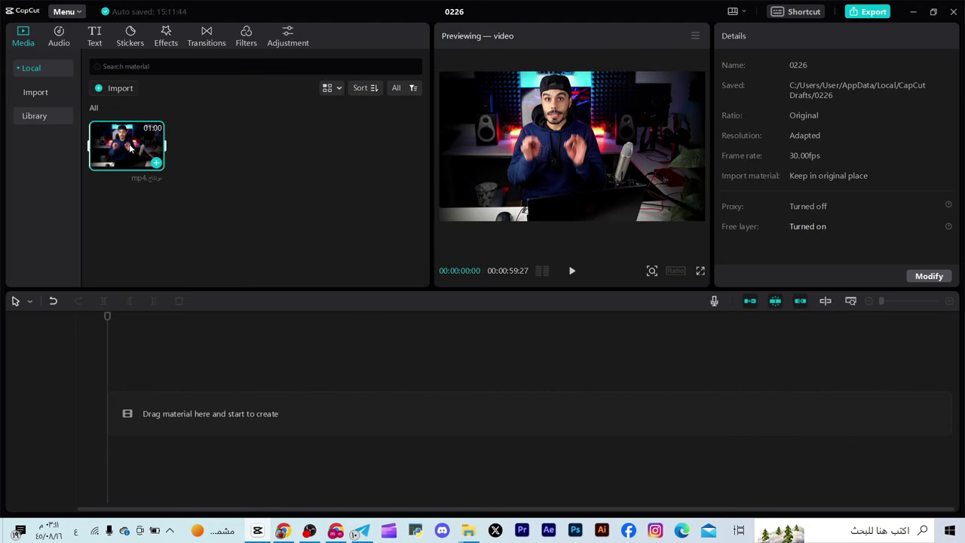
left_click_drag(147, 155, 113, 421)
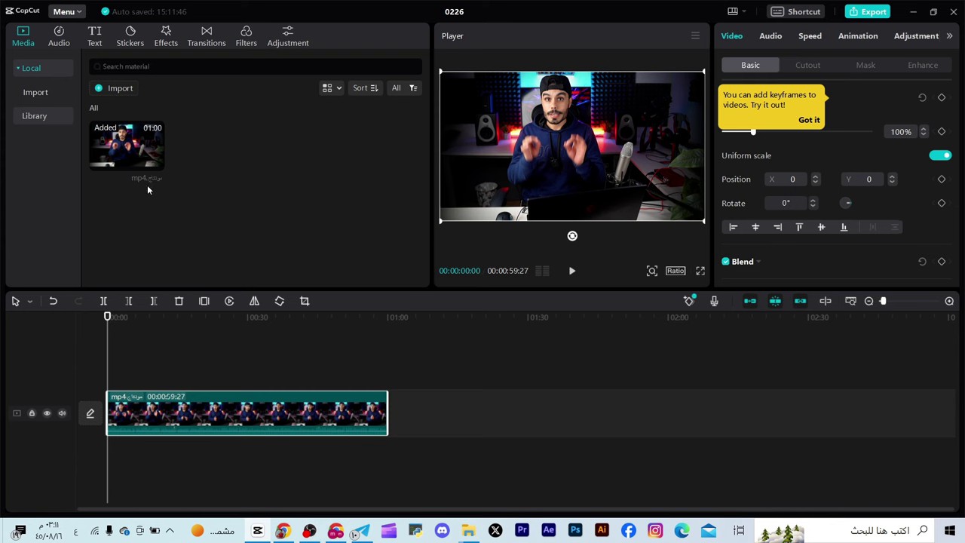
Enlarge the player area by narrowing the media area and reducing the timeline's height.
mouse_move(139, 154)
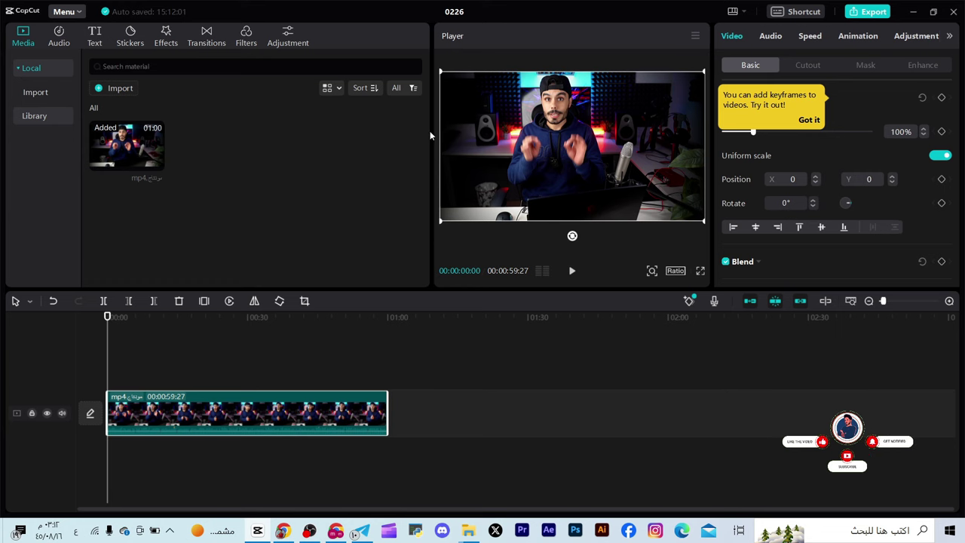
left_click_drag(431, 136, 338, 136)
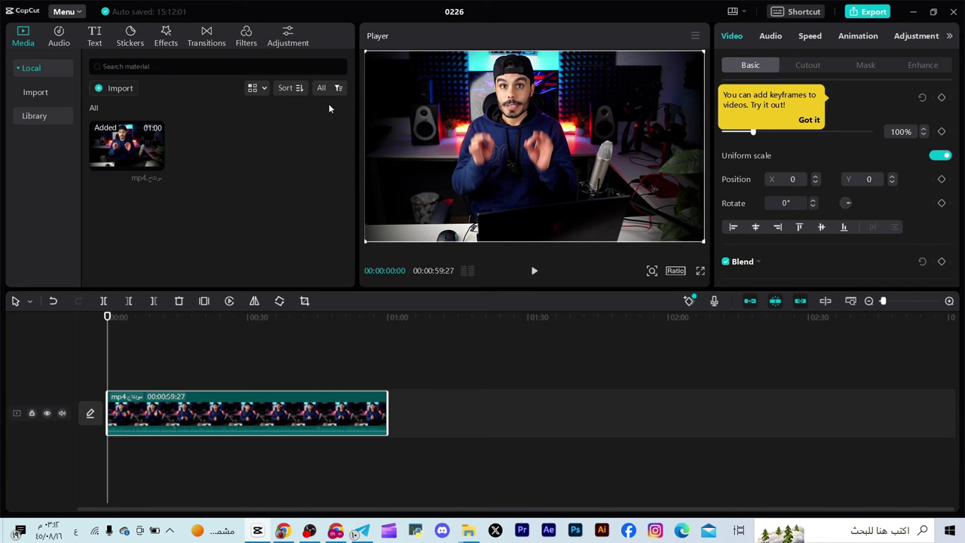
left_click_drag(518, 289, 516, 311)
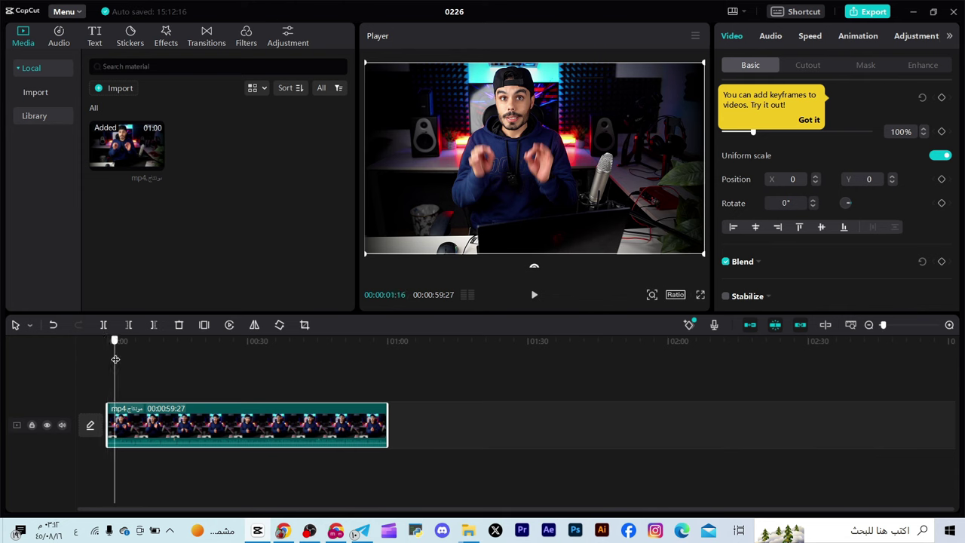
Check different moments of the video on the timeline and examine the project details with no clip selected.
left_click(117, 371)
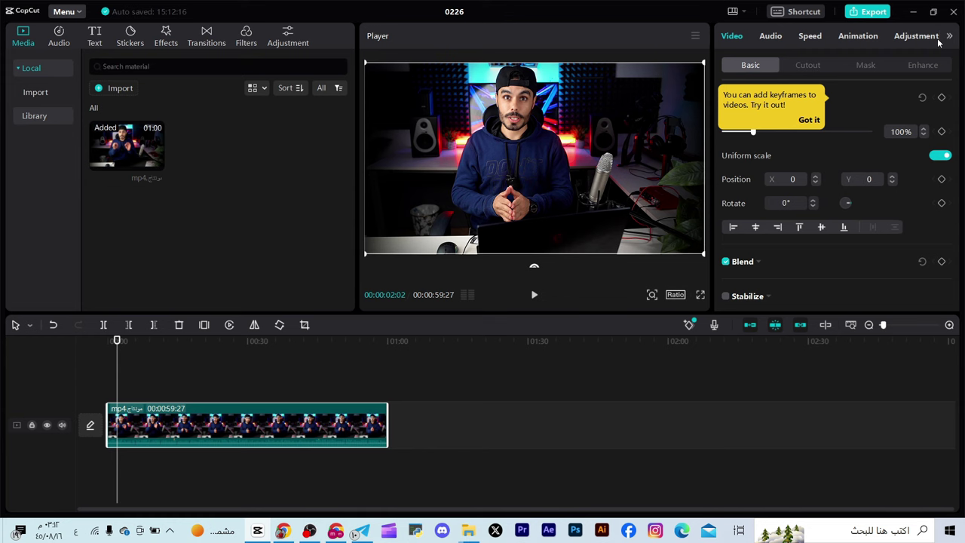
left_click(246, 375)
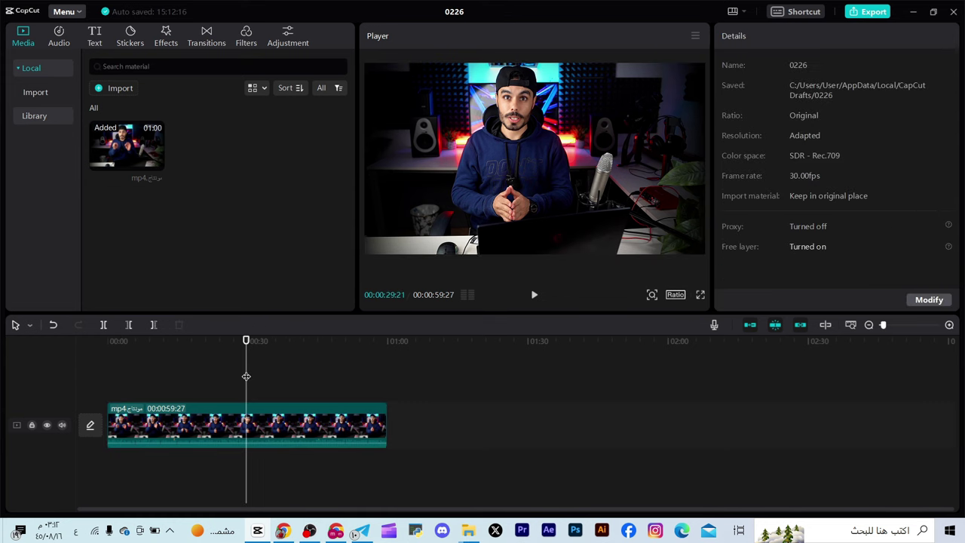
left_click(257, 438)
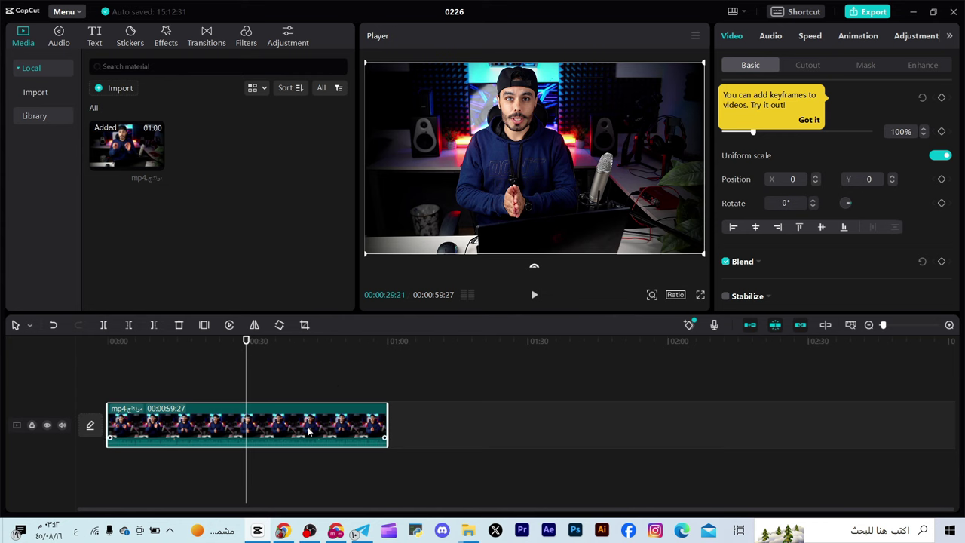
left_click(370, 376)
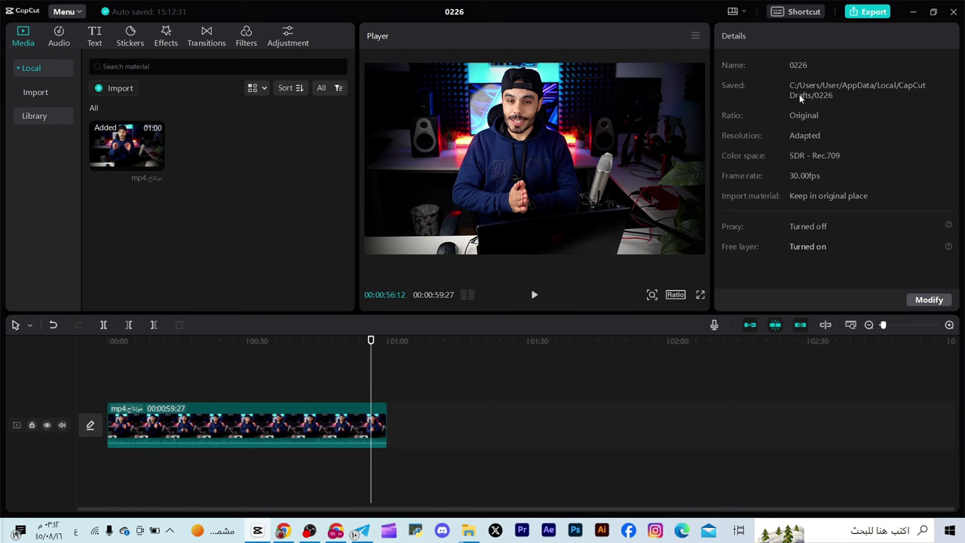
scroll(806, 129, "down", 1)
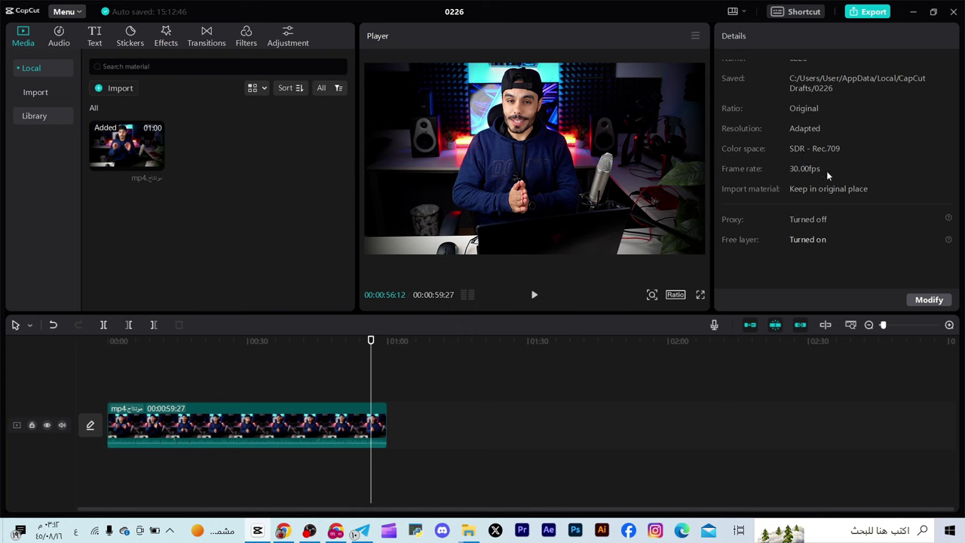
scroll(827, 175, "up", 1)
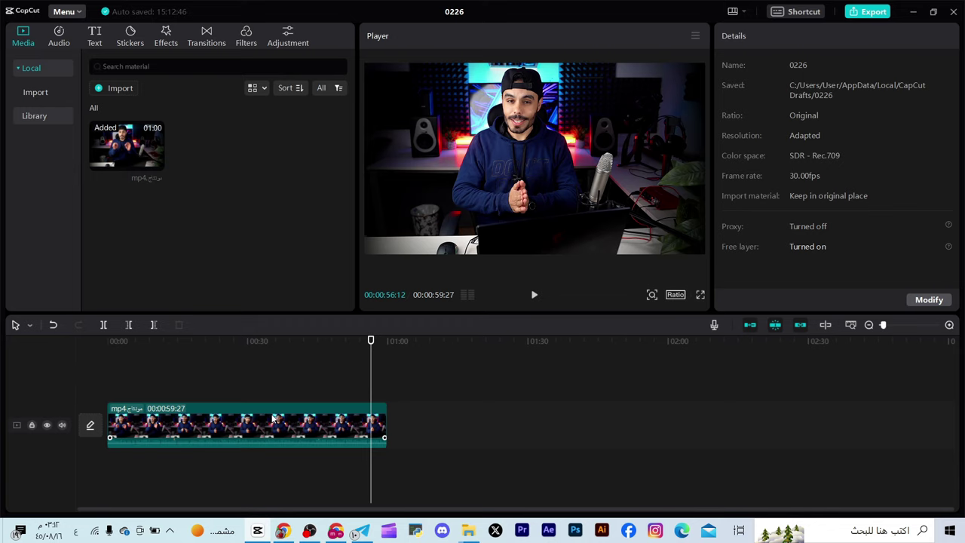
Select the clip in the timeline and mute its track.
left_click(273, 418)
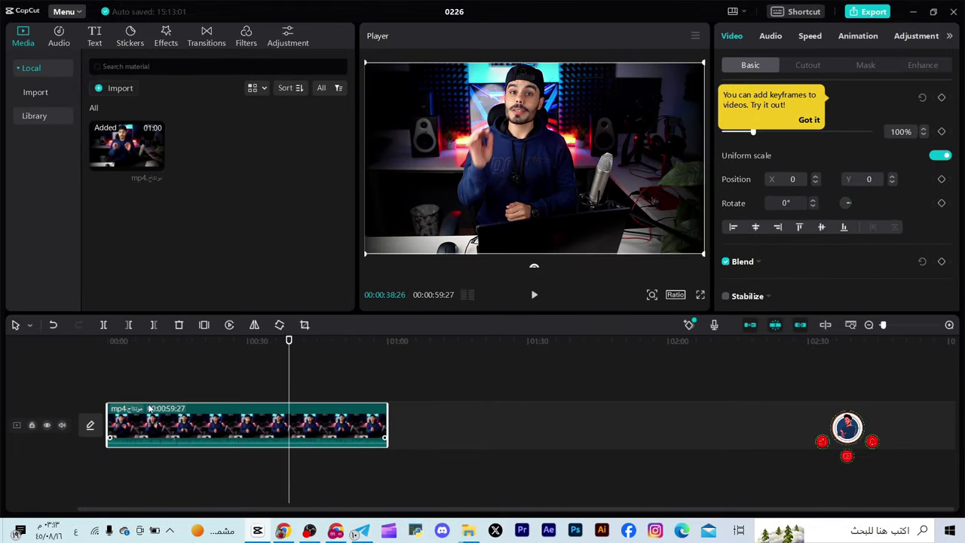
left_click(62, 424)
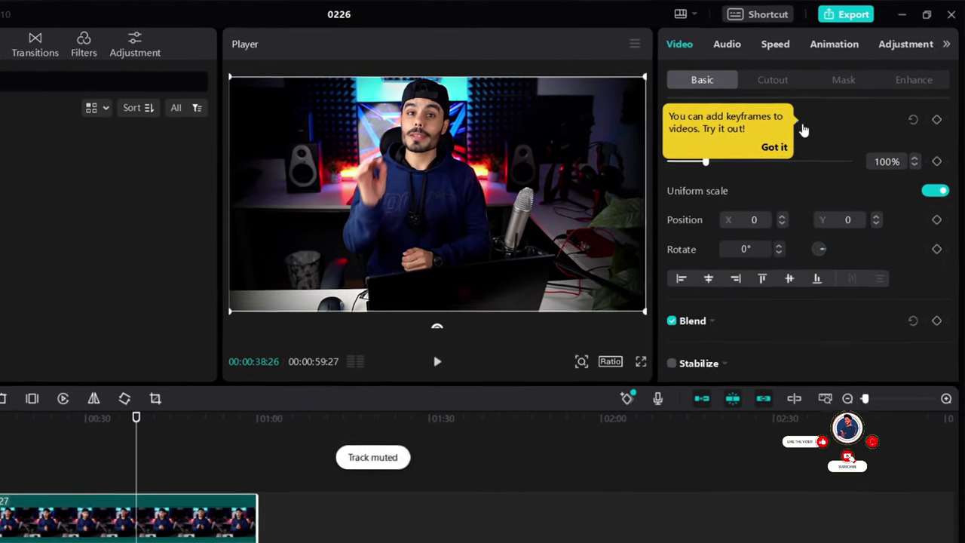
Dismiss the keyframe tip and review the clip's basic video settings, from Position & Size through Canvas.
left_click(802, 135)
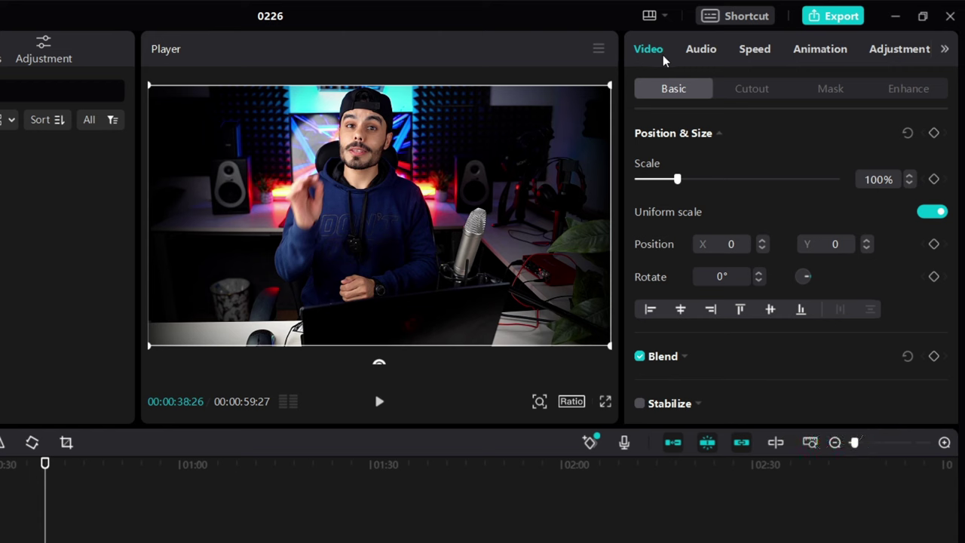
scroll(746, 181, "down", 2)
scroll(748, 198, "down", 2)
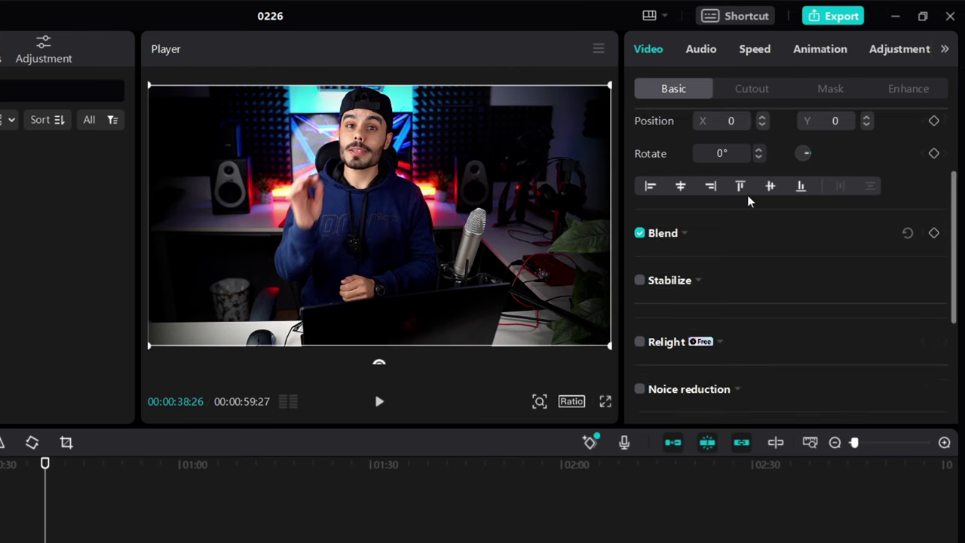
scroll(754, 195, "up", 4)
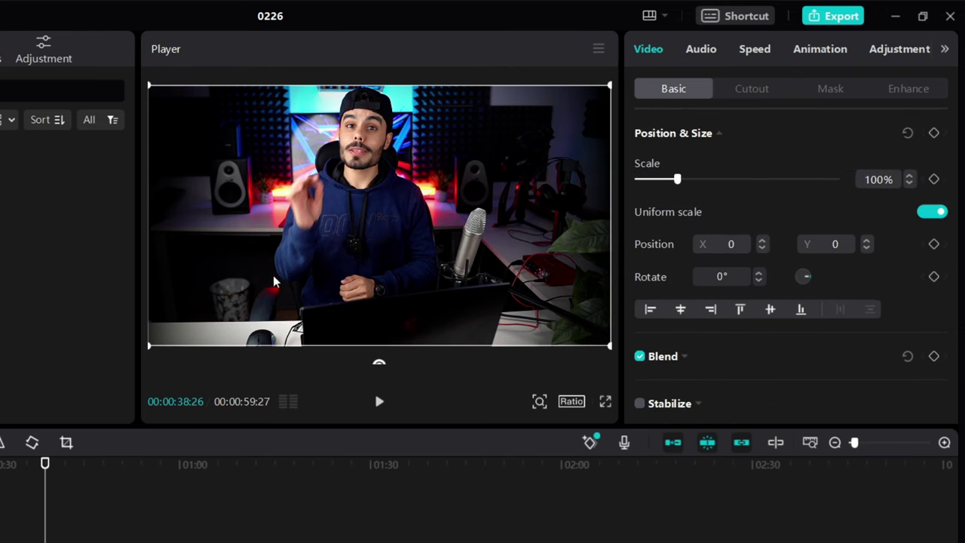
scroll(692, 218, "down", 1)
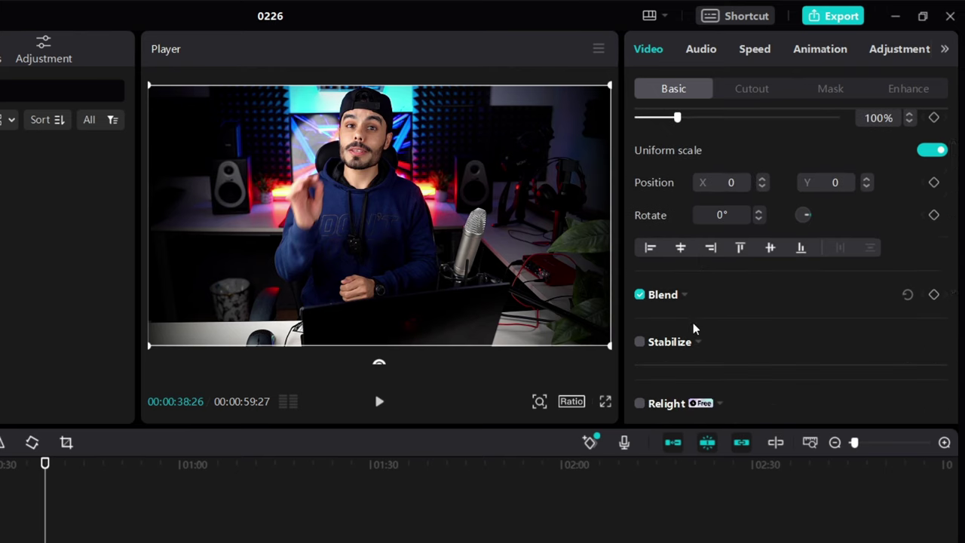
scroll(664, 315, "down", 2)
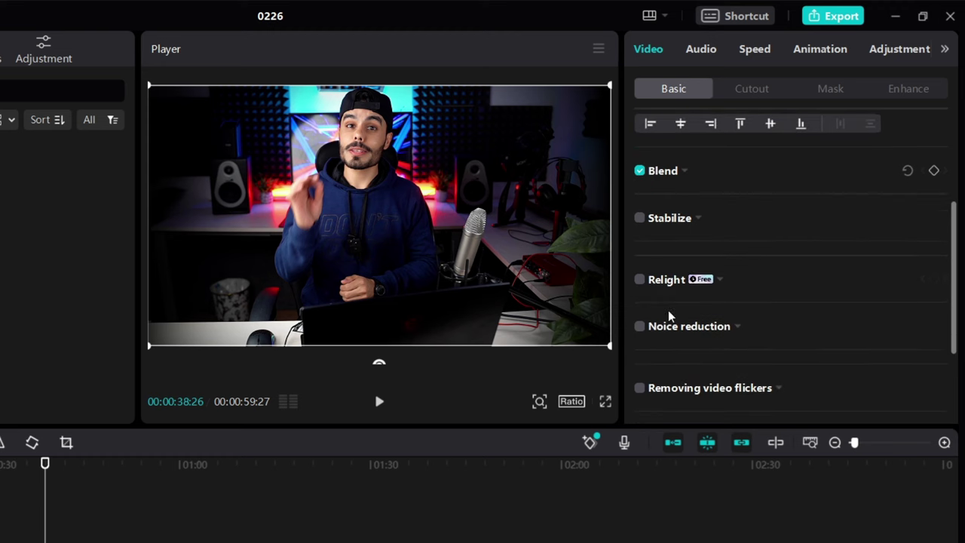
scroll(704, 279, "down", 1)
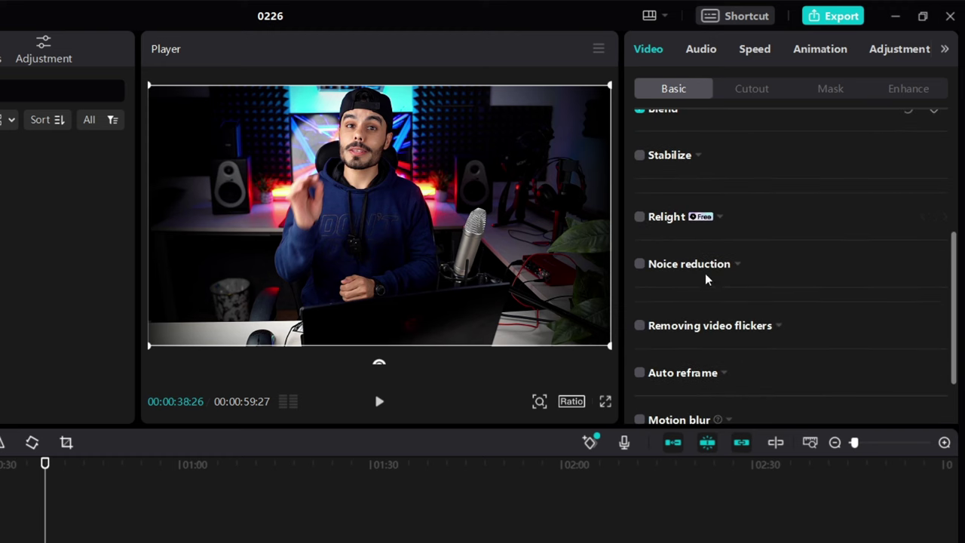
scroll(704, 294, "down", 1)
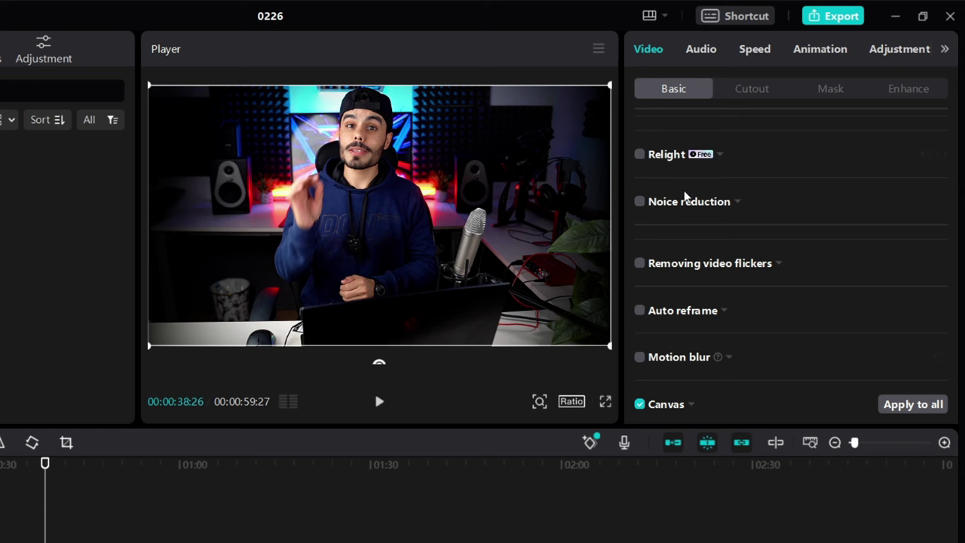
scroll(684, 196, "down", 1)
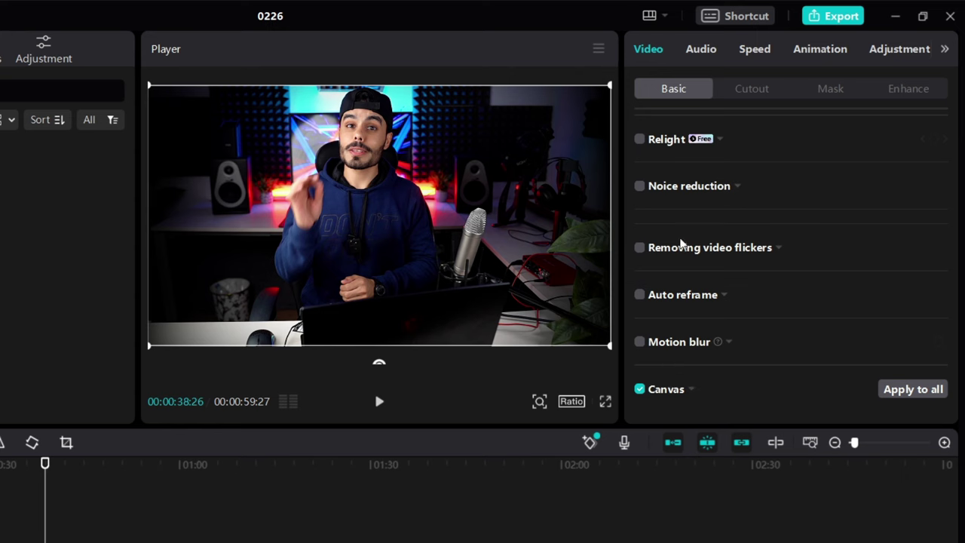
scroll(692, 239, "up", 1)
scroll(694, 256, "up", 5)
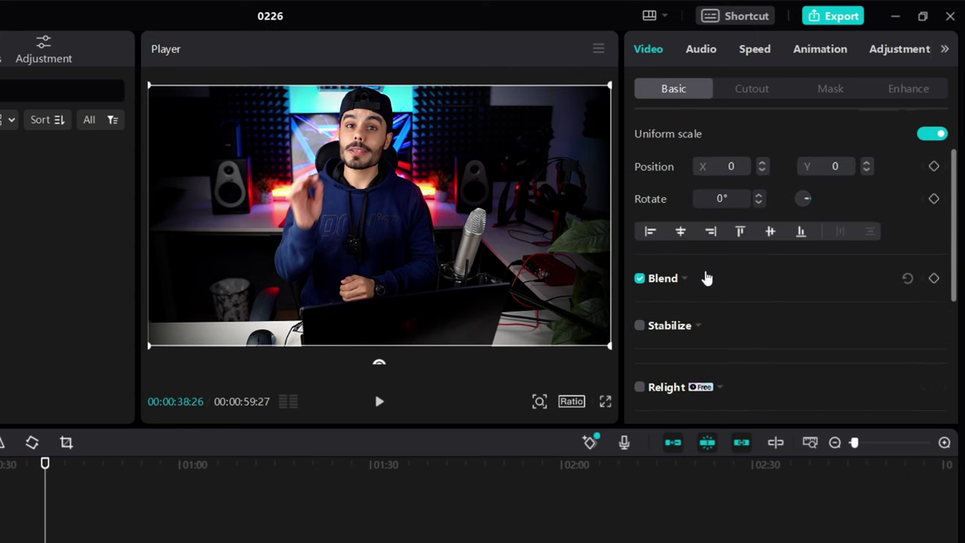
scroll(708, 280, "up", 2)
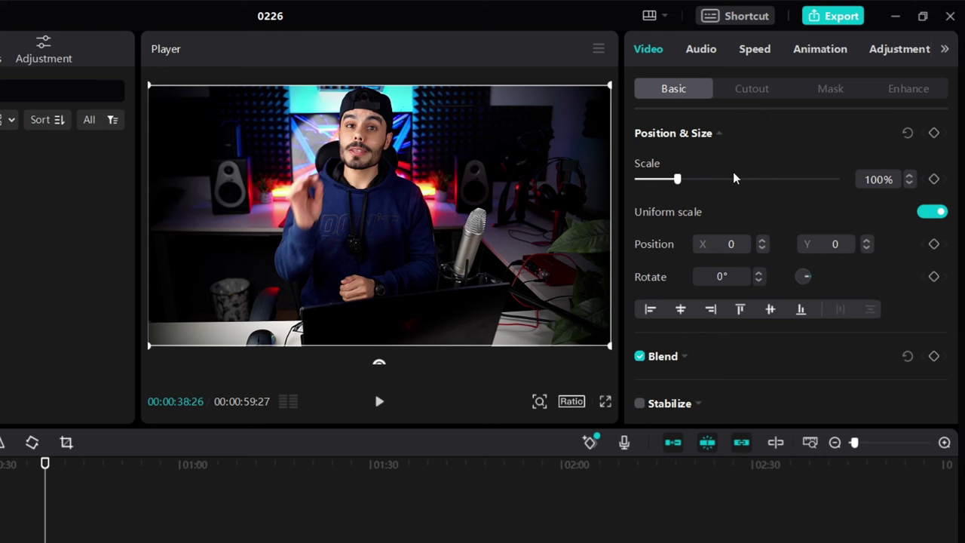
Unmute the clip's track and set its audio fade-in to 1.2 s and fade-out to 1.8 s.
left_click(705, 53)
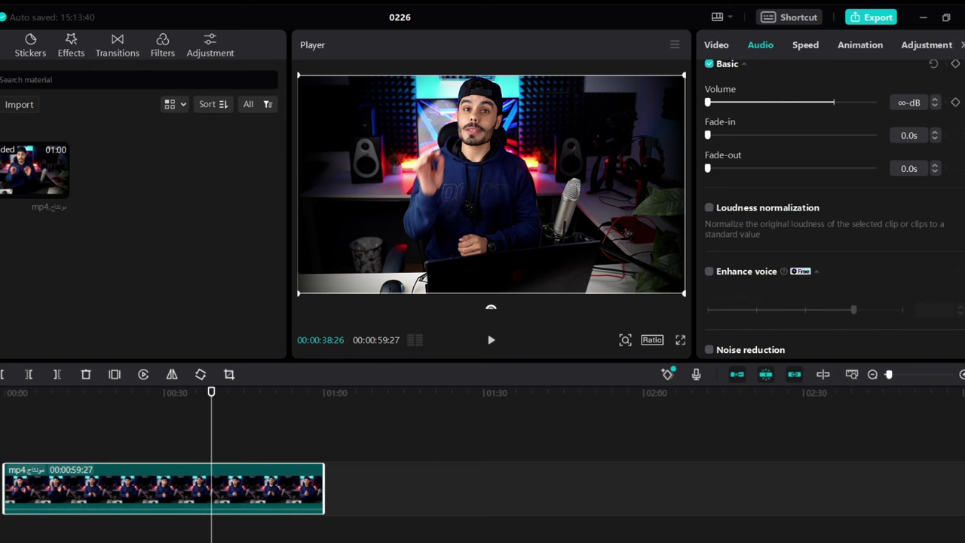
left_click(1, 488)
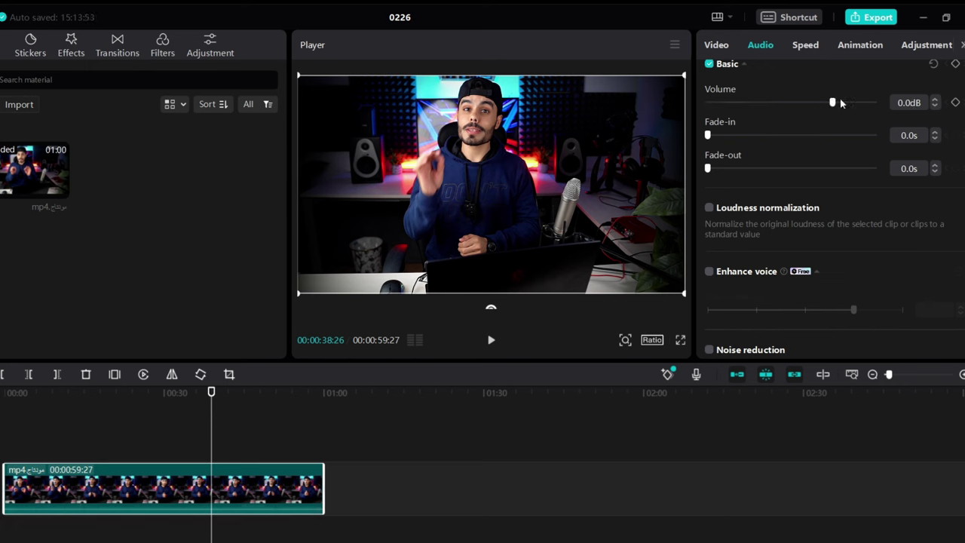
mouse_move(832, 102)
left_mouse_down()
mouse_move(822, 103)
mouse_move(830, 107)
left_mouse_up()
left_click_drag(754, 141, 727, 135)
left_click_drag(718, 172, 738, 171)
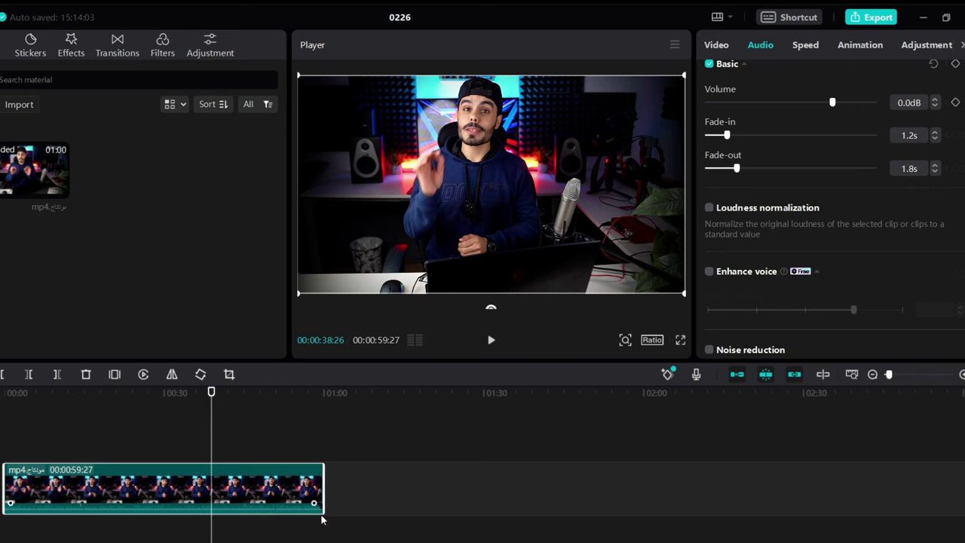
Set the clip's audio fade-out to 0.0 s and move the playhead near the clip's start, at about 00:00:01:13.
left_click_drag(739, 169, 706, 178)
mouse_move(321, 507)
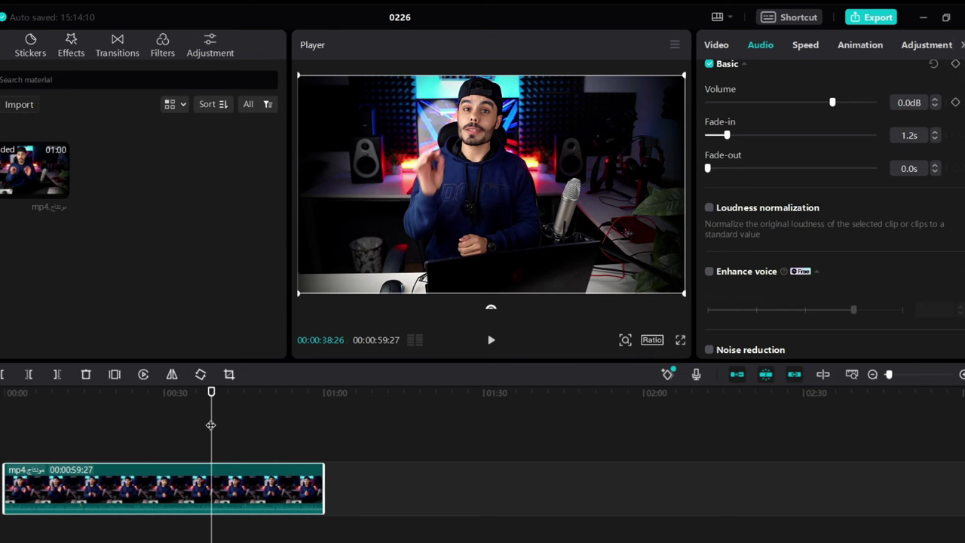
left_click_drag(210, 425, 12, 443)
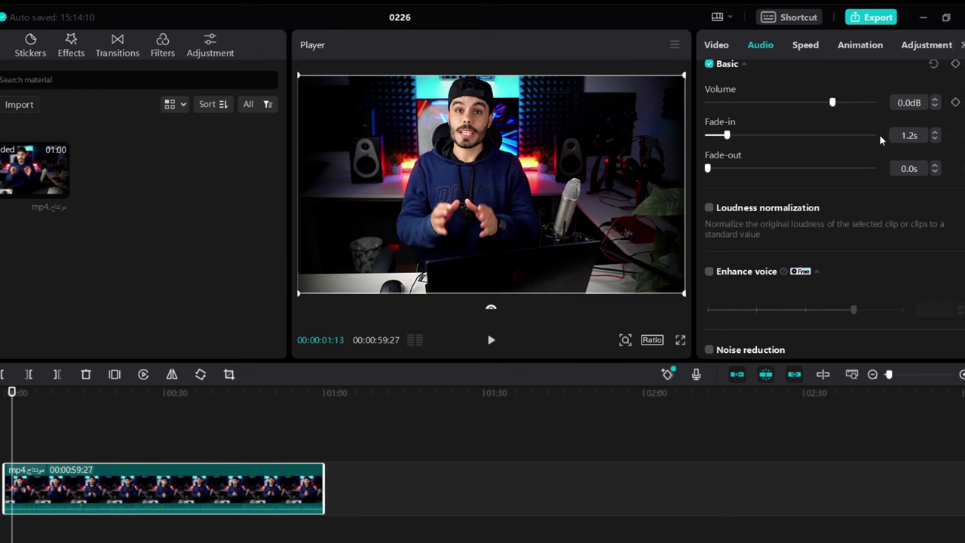
Try clip playback speeds of 0.6x and 4.6x, and settle on 1.4x.
scroll(859, 155, "up", 2)
left_click(805, 45)
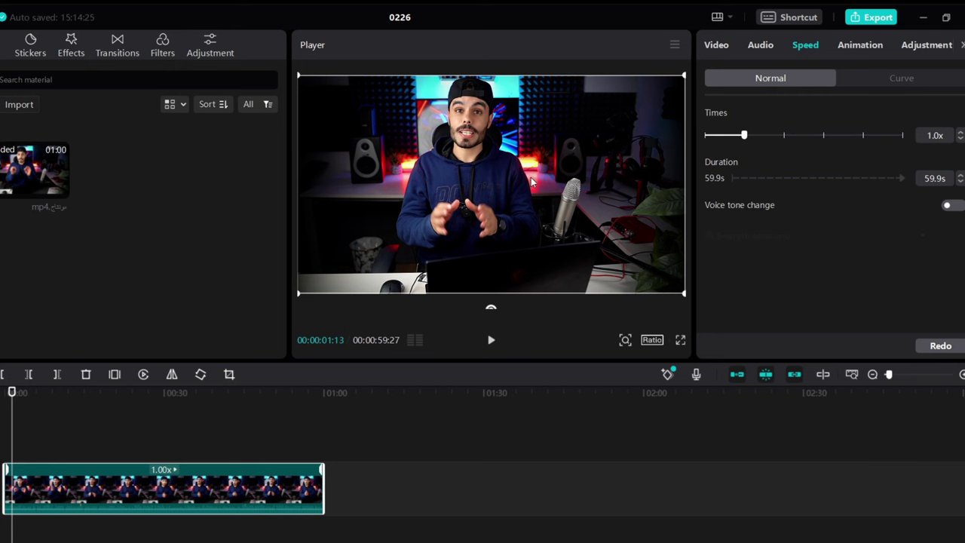
left_click_drag(744, 138, 728, 141)
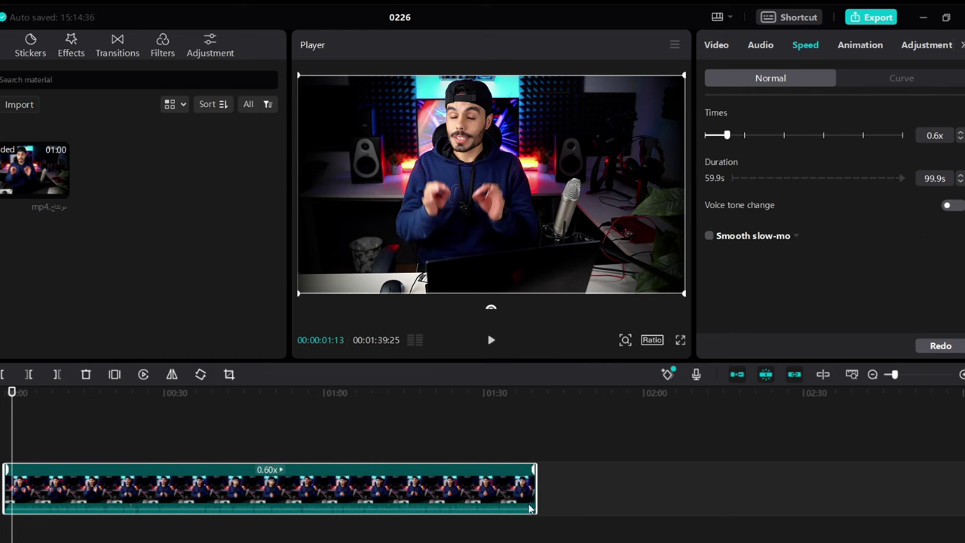
left_click(820, 135)
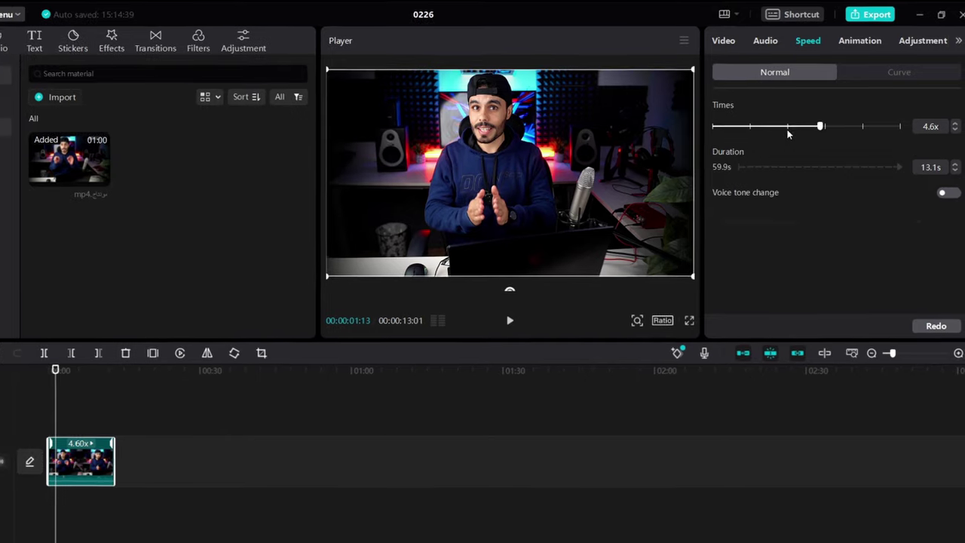
left_click_drag(788, 134, 769, 123)
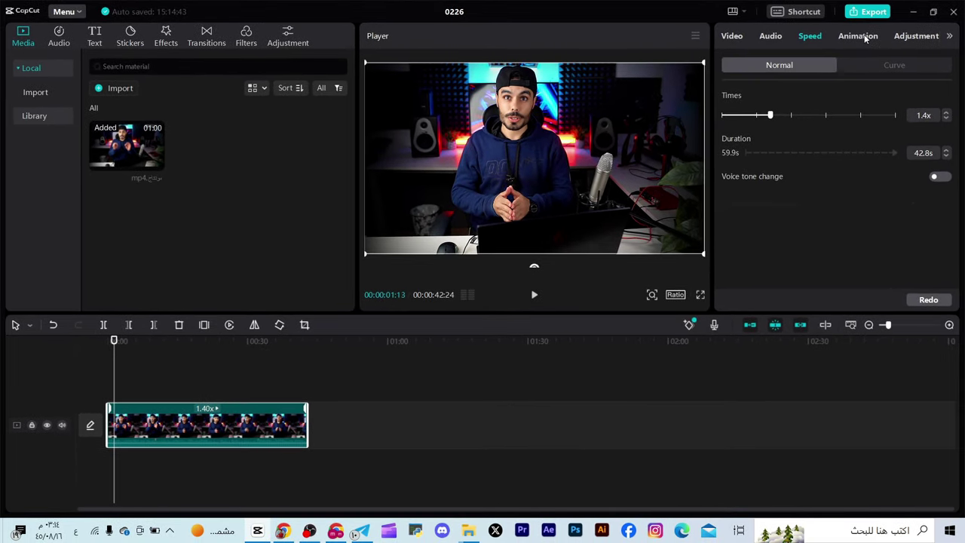
Examine the clip's Animation presets, basic Adjustment controls, AI stylize and Speed settings, and return to its Audio settings.
left_click(858, 37)
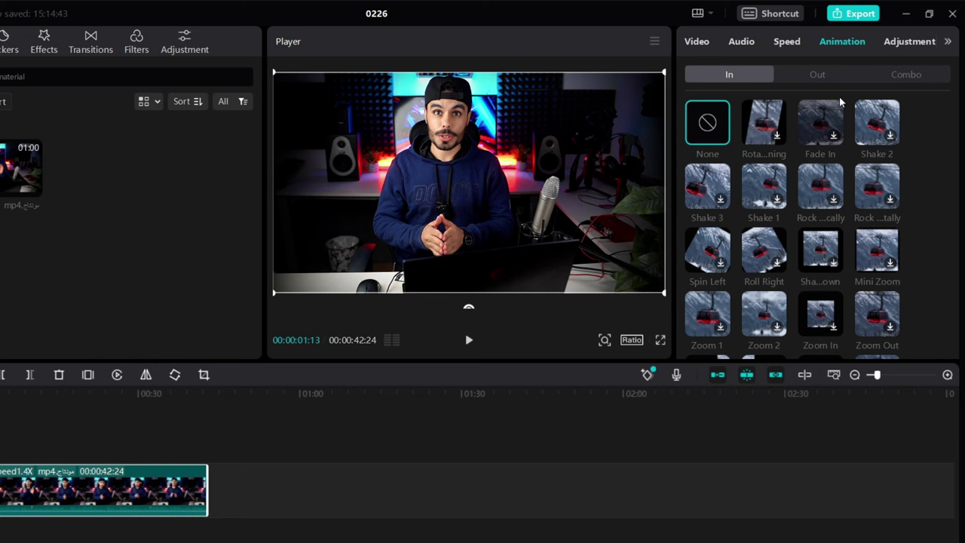
left_click(909, 43)
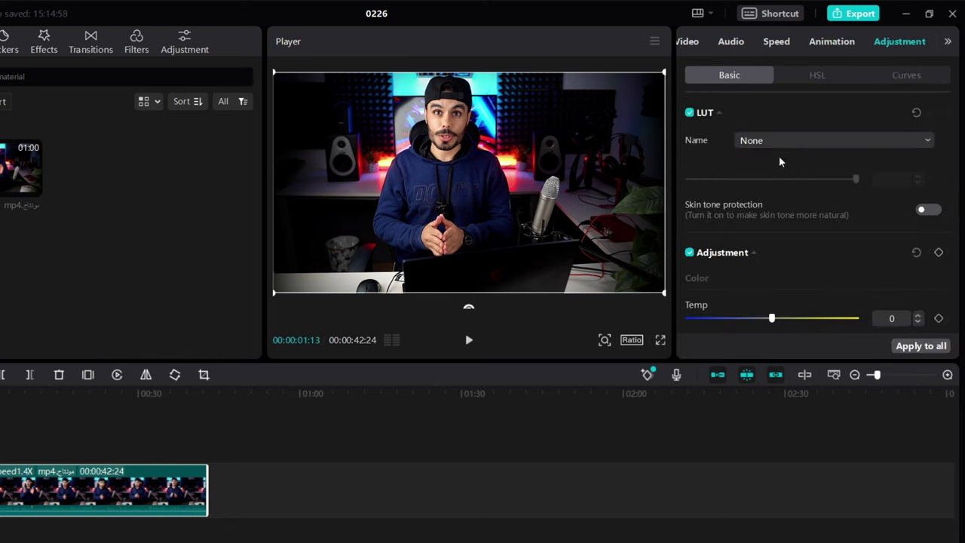
scroll(788, 226, "down", 10)
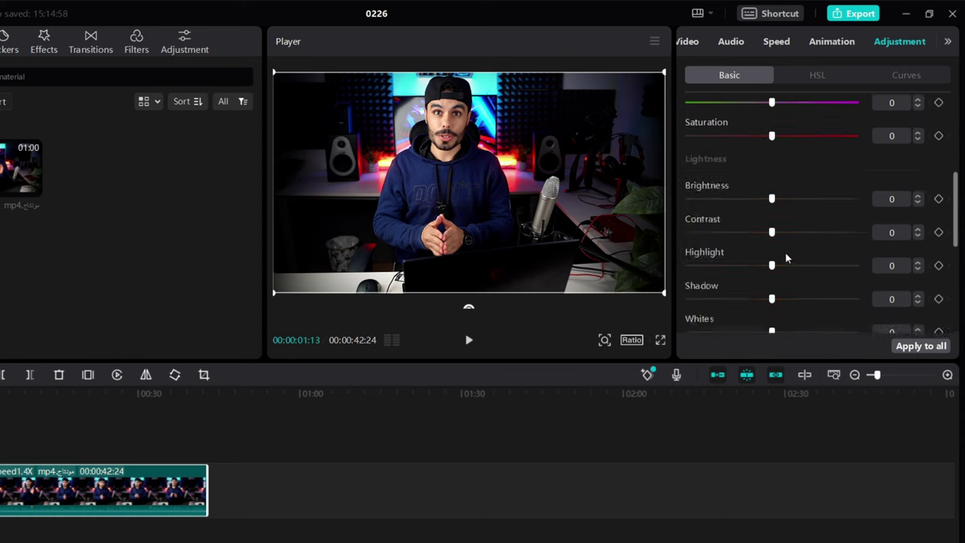
scroll(805, 236, "up", 10)
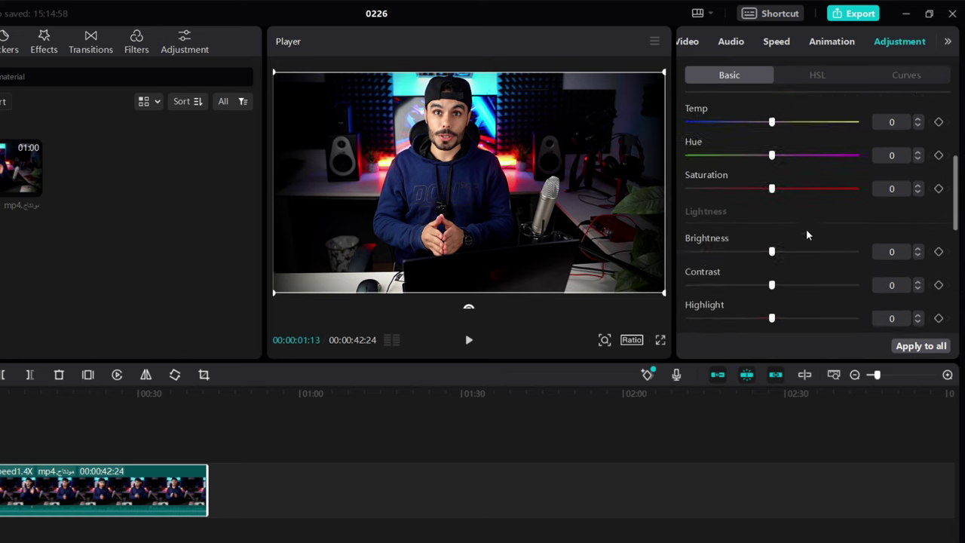
scroll(809, 218, "down", 4)
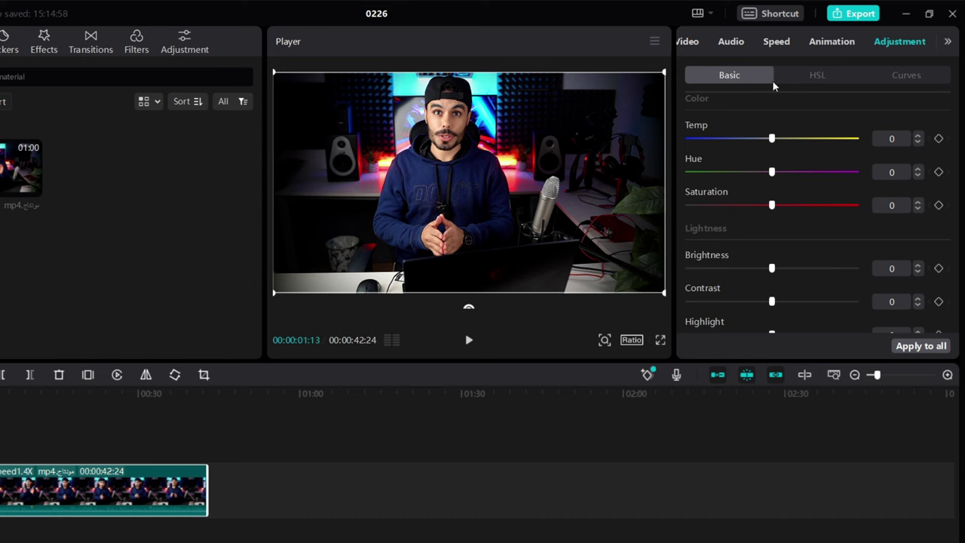
left_click(946, 44)
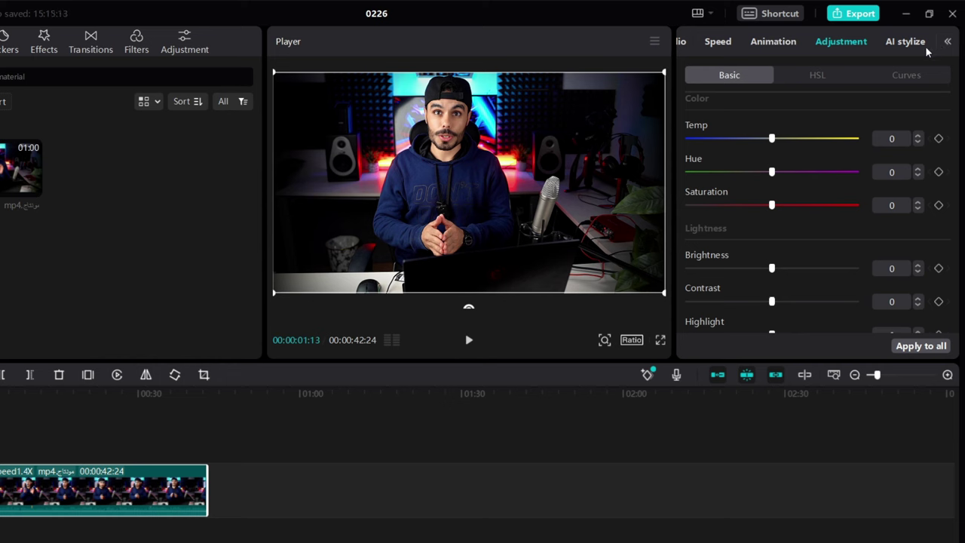
left_click(901, 44)
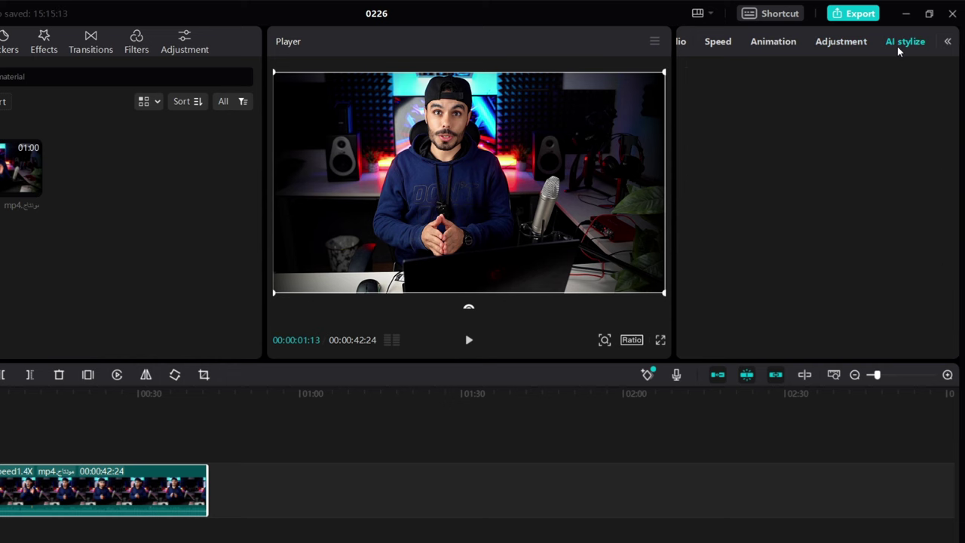
left_click(849, 48)
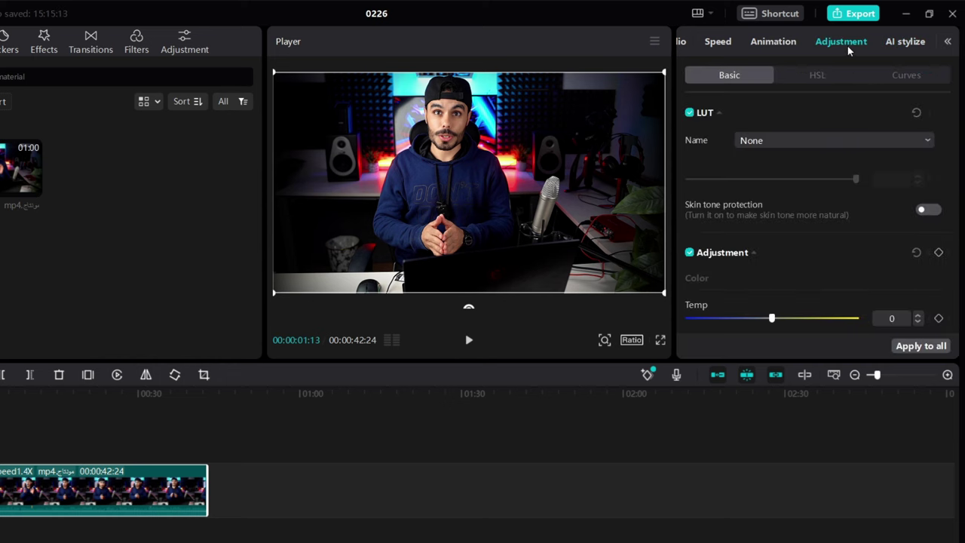
left_click(899, 47)
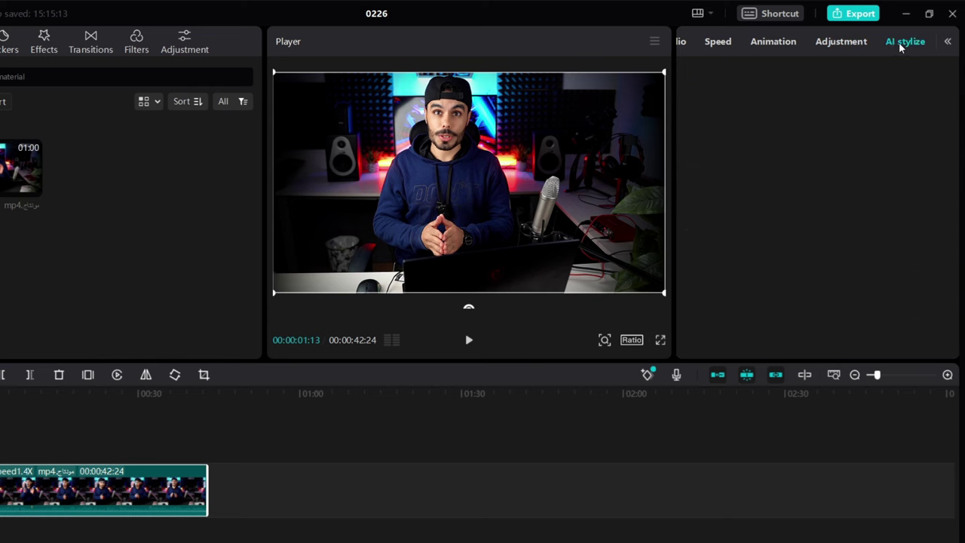
left_click(720, 46)
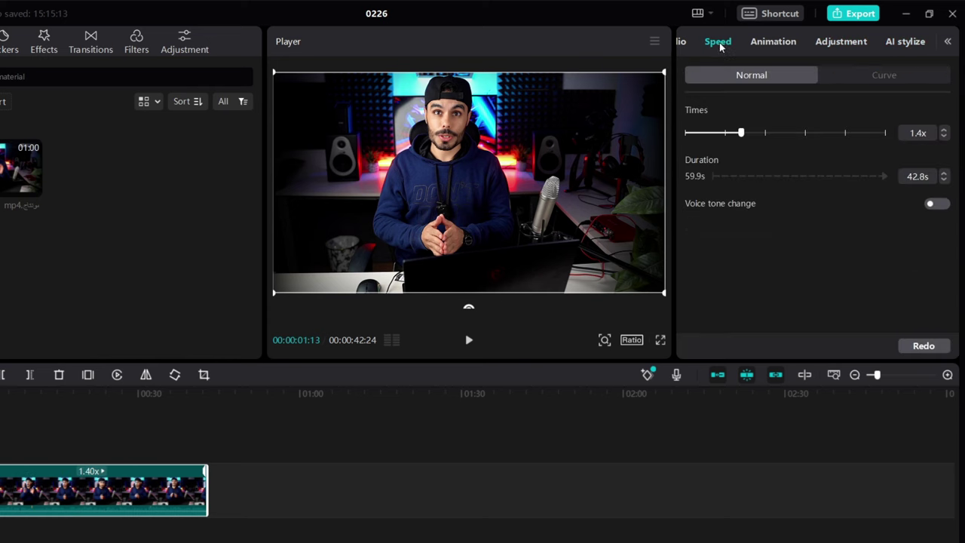
left_click(682, 45)
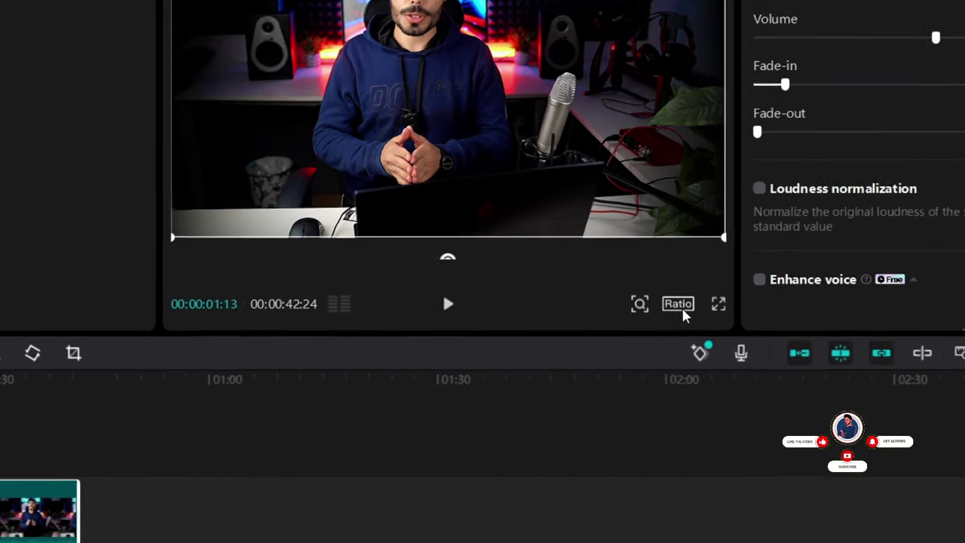
Try the 16:9 and 4:3 aspect ratios on the video frame.
left_click(683, 308)
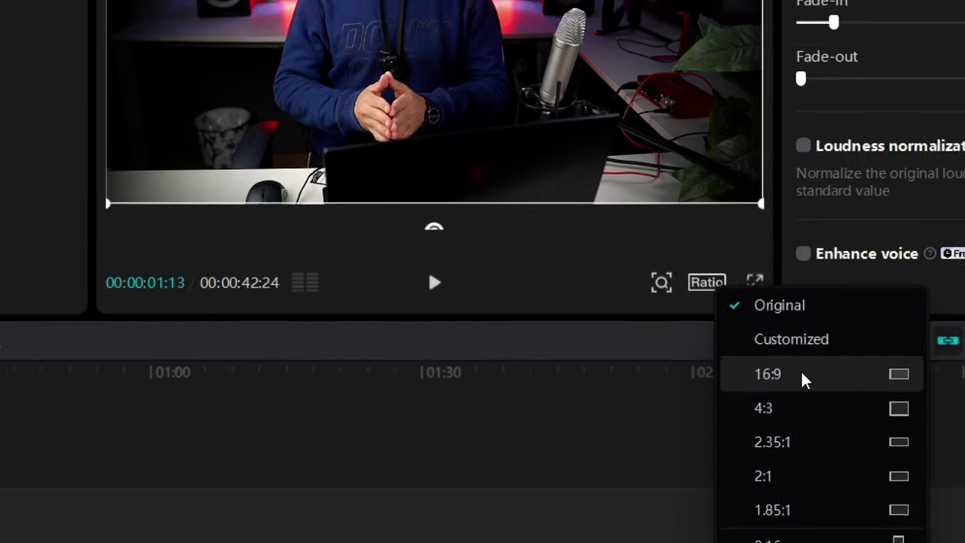
left_click(814, 375)
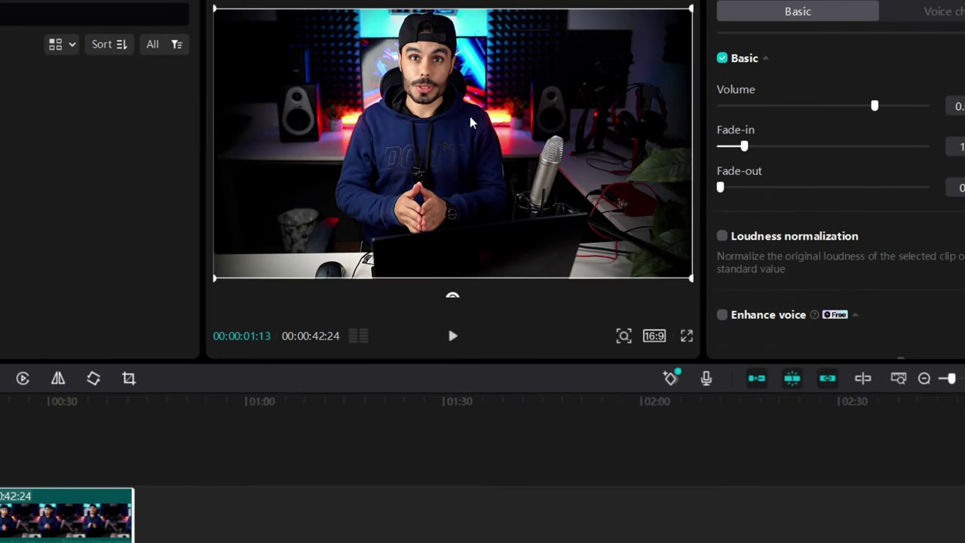
left_click(654, 336)
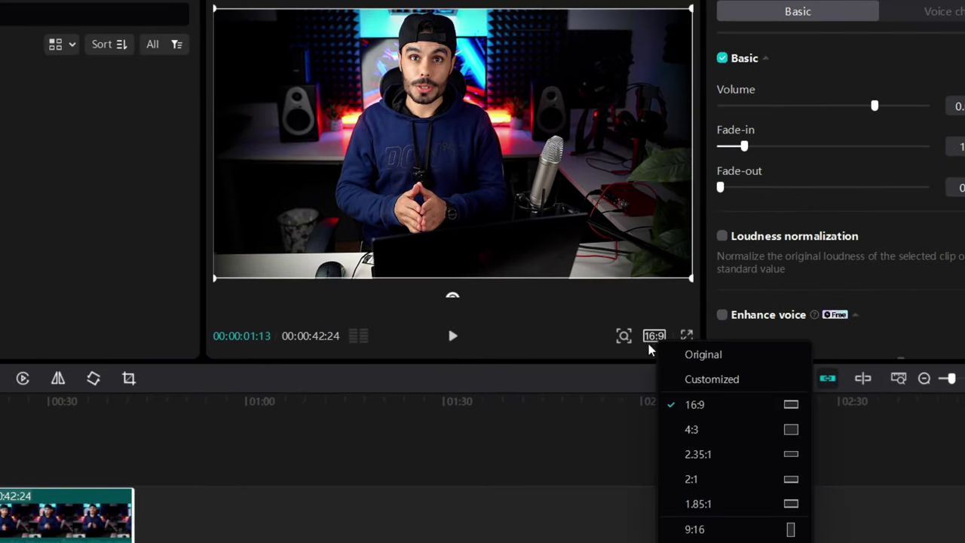
left_click(692, 430)
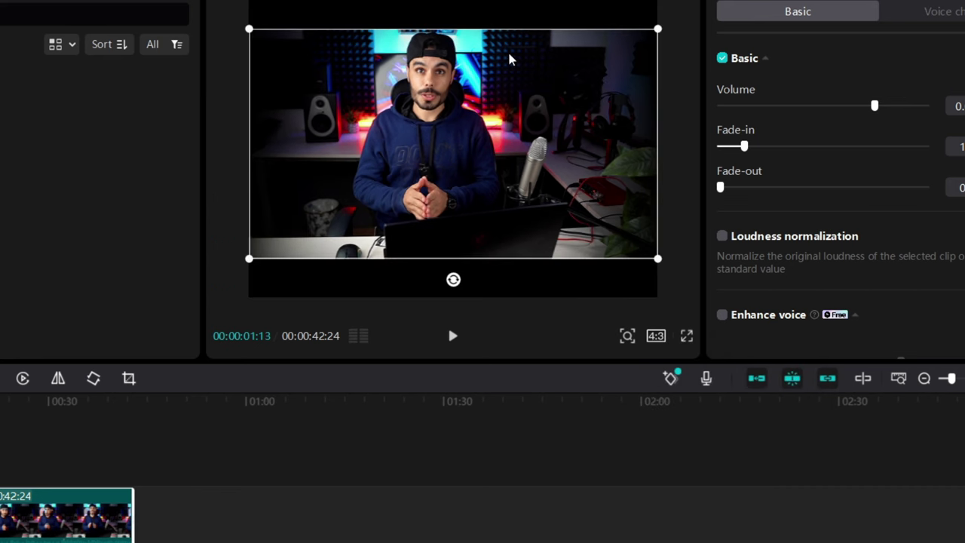
Set the aspect ratio to 9:16, then enlarge and reposition the clip so the speaker fills the vertical frame.
left_click(655, 336)
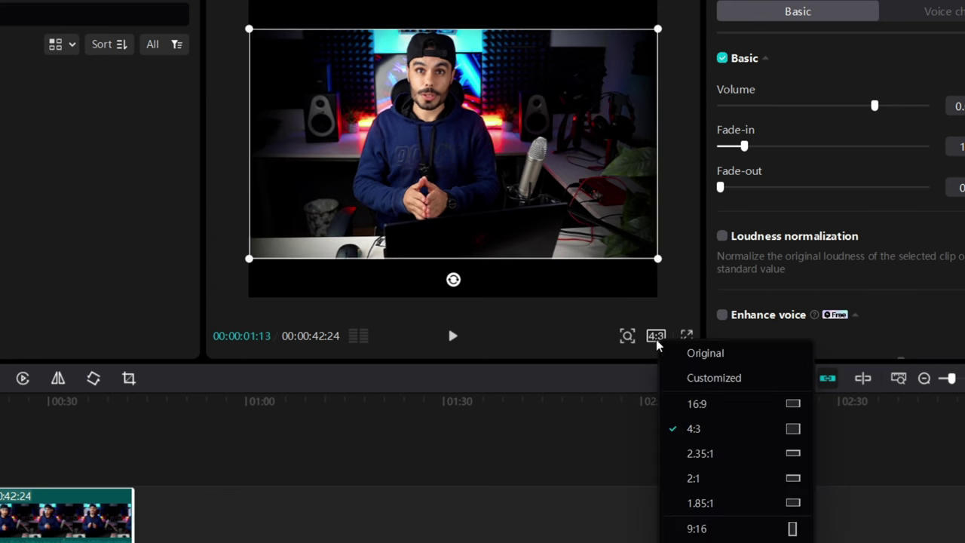
left_click(709, 528)
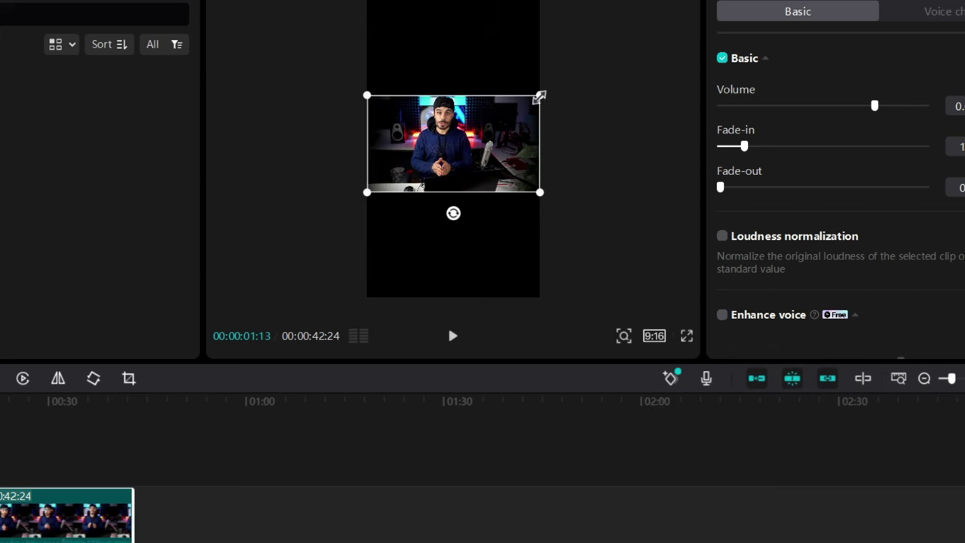
left_click_drag(539, 96, 693, 3)
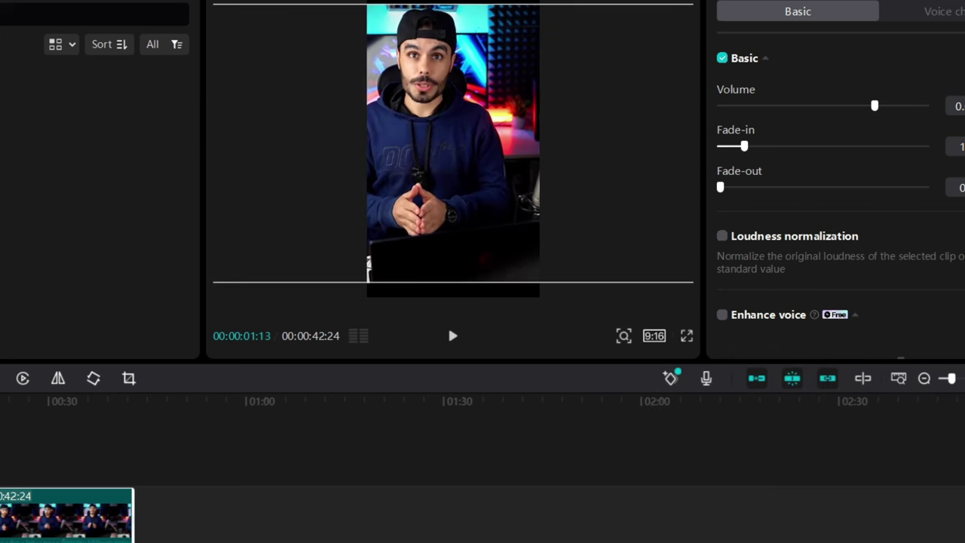
left_click_drag(502, 78, 511, 76)
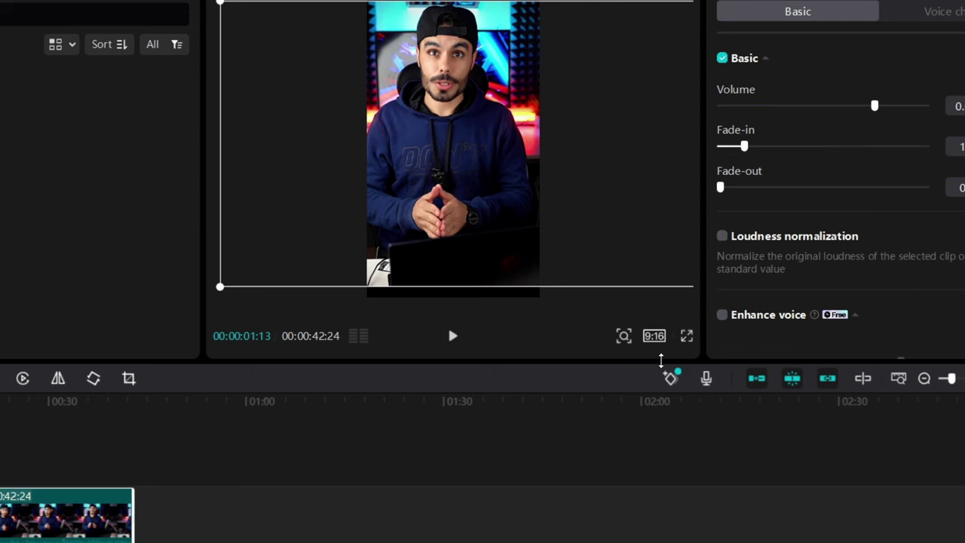
Restore the project's aspect ratio to Original.
left_click(654, 337)
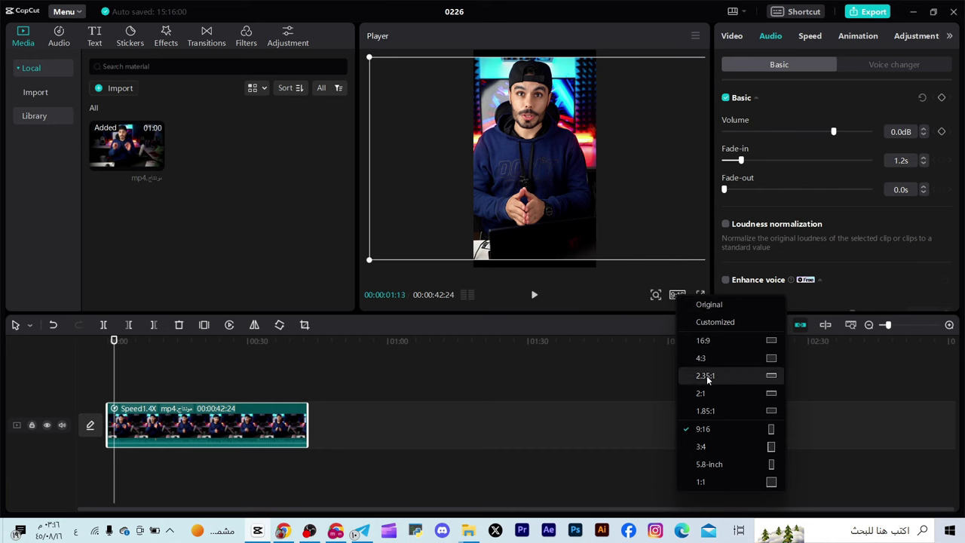
left_click(711, 305)
left_click(705, 307)
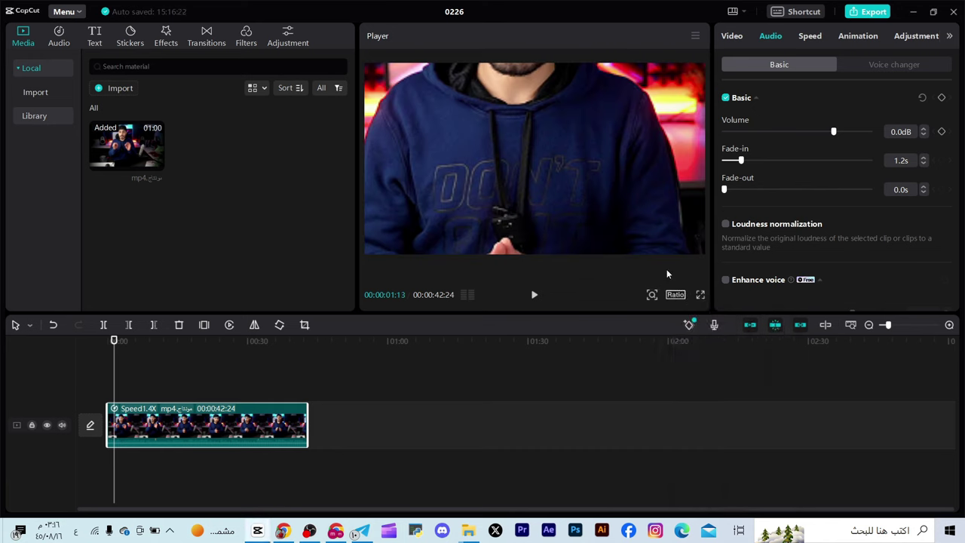
left_click(675, 295)
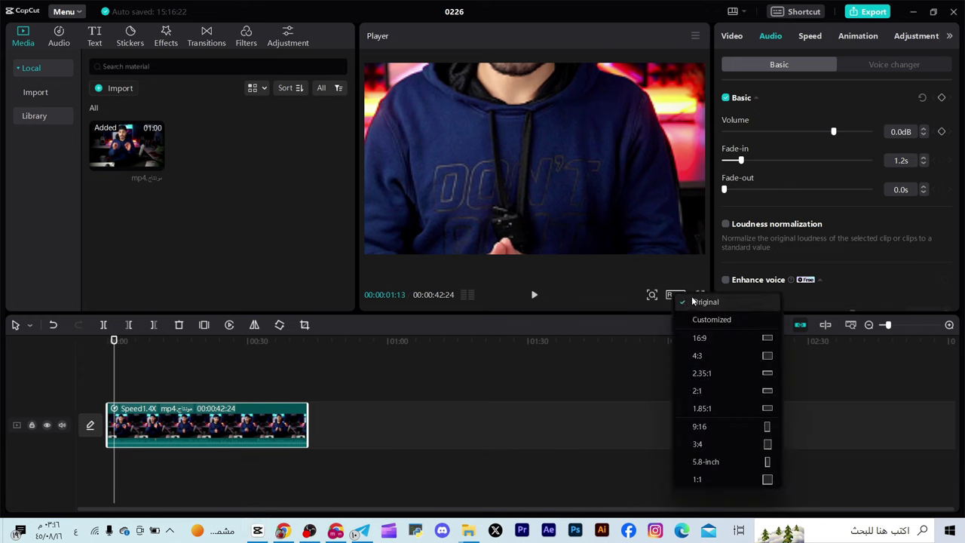
left_click(703, 302)
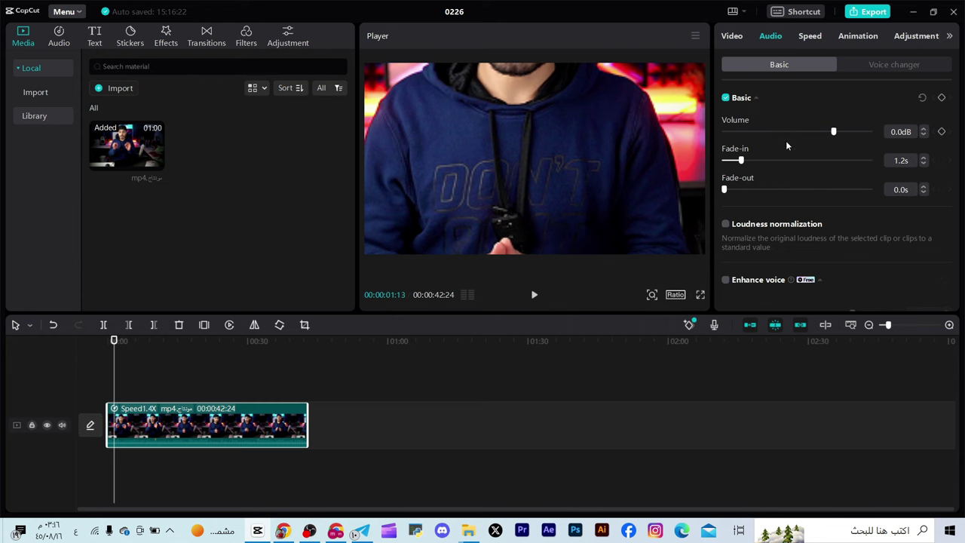
Set the clip's scale to 126% and reposition it in the frame to about X 239, Y -230.
scroll(785, 140, "down", 3)
scroll(761, 106, "up", 3)
left_click(733, 37)
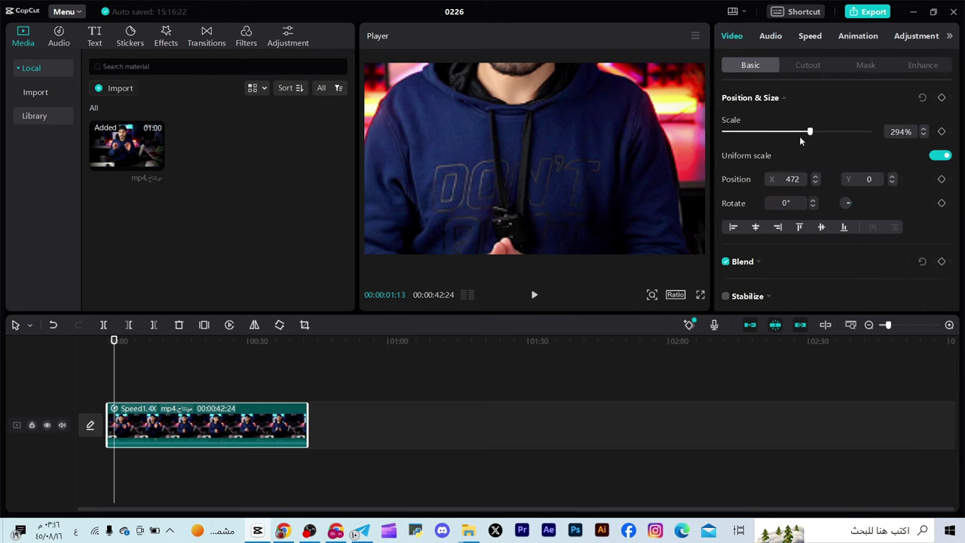
left_click_drag(799, 134, 761, 132)
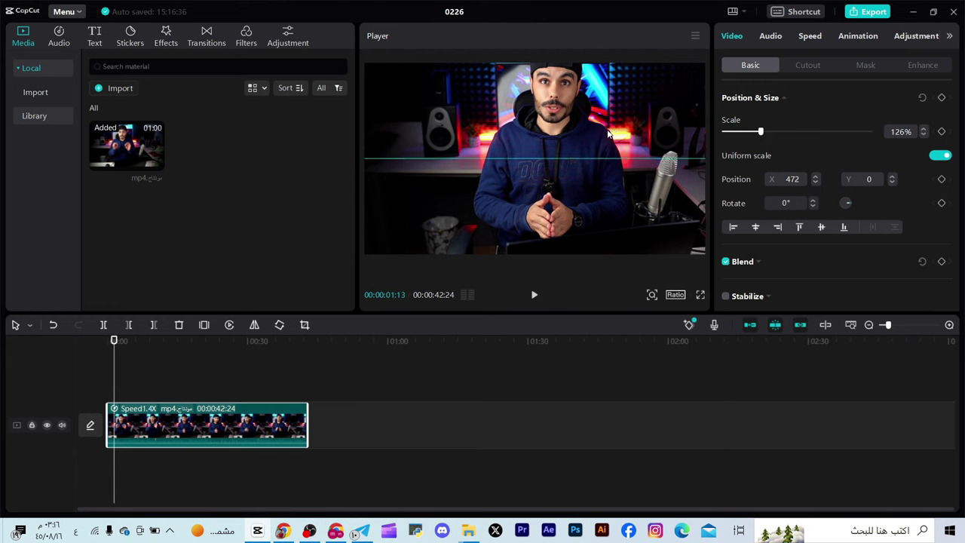
left_click_drag(591, 156, 590, 153)
Review the project settings for a customized ratio, including resolution and frame rate, and cancel without saving.
left_click(676, 295)
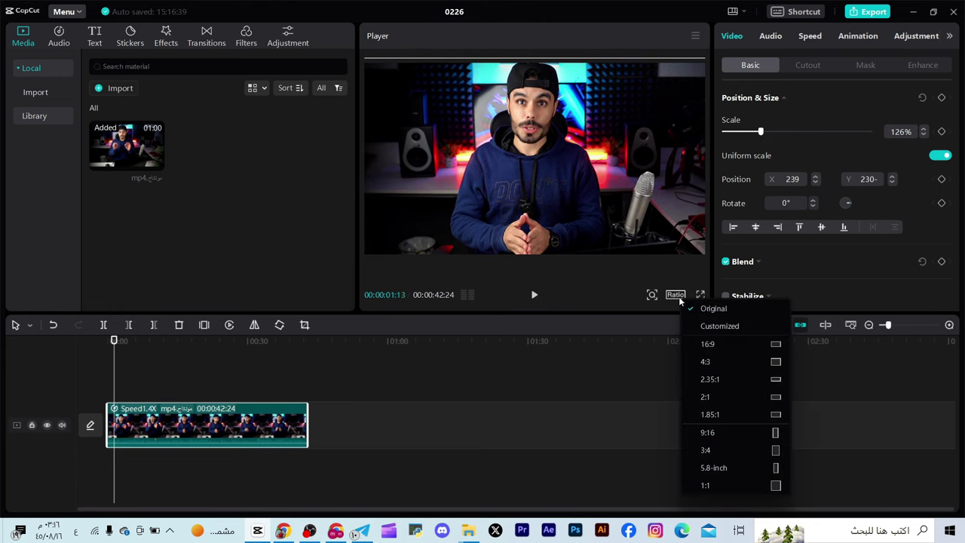
left_click(707, 327)
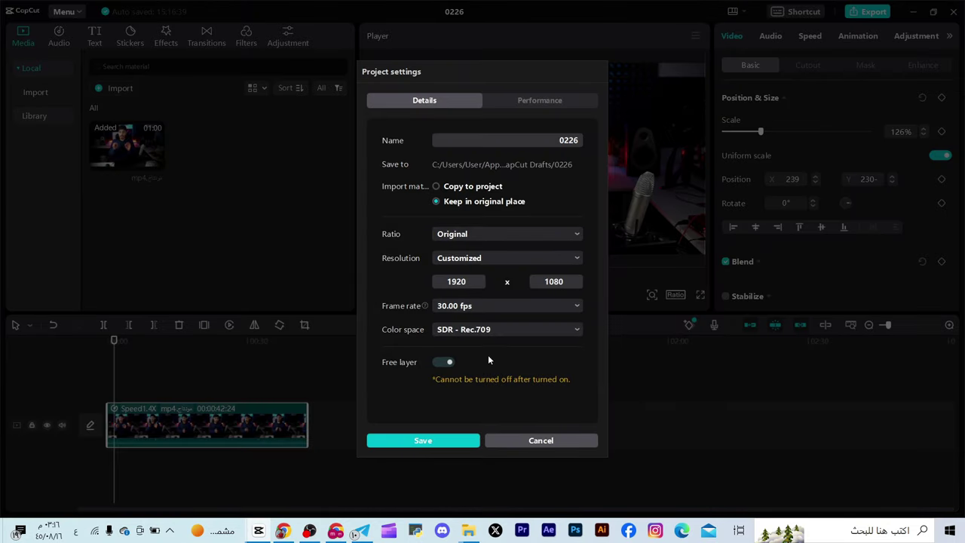
left_click(532, 440)
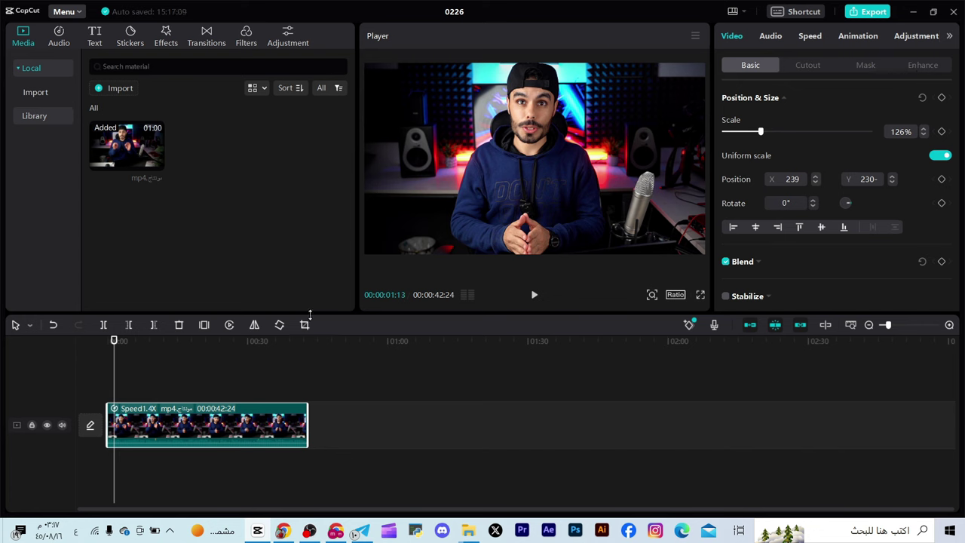
Move the playhead to the end of the clip, at 00:00:42:24.
left_click_drag(115, 348, 307, 341)
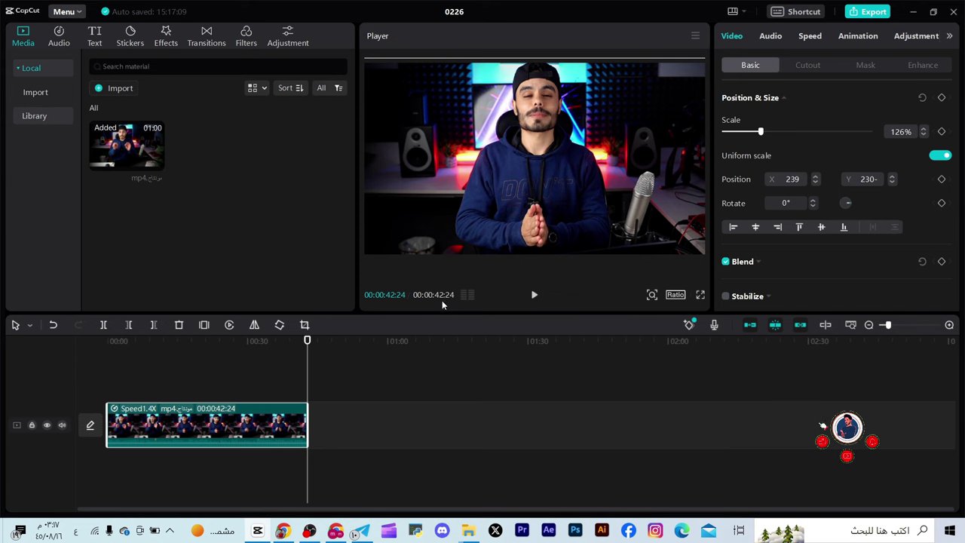
Move the playhead back to about 00:00:26:28 and play a short stretch of the clip with sound.
left_click_drag(308, 343, 233, 358)
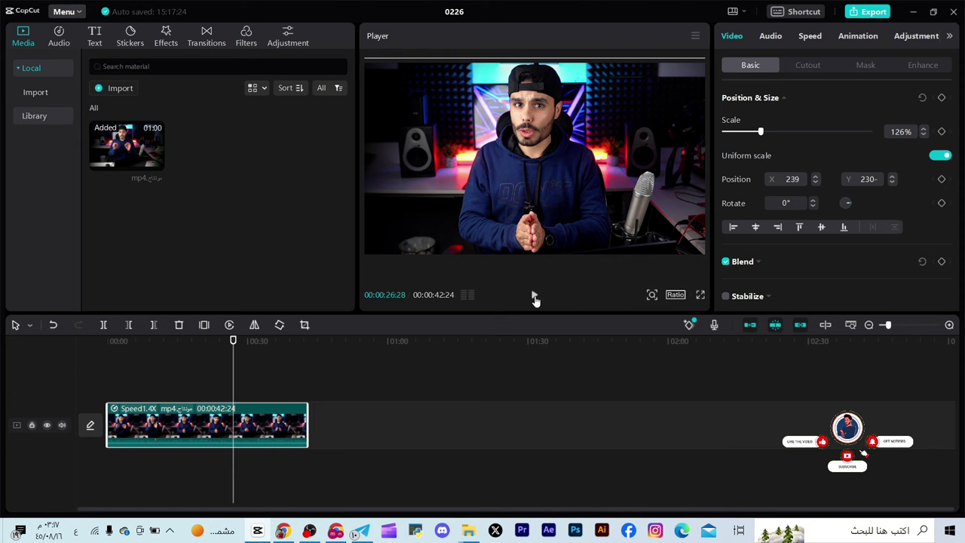
left_click(534, 298)
left_click(534, 299)
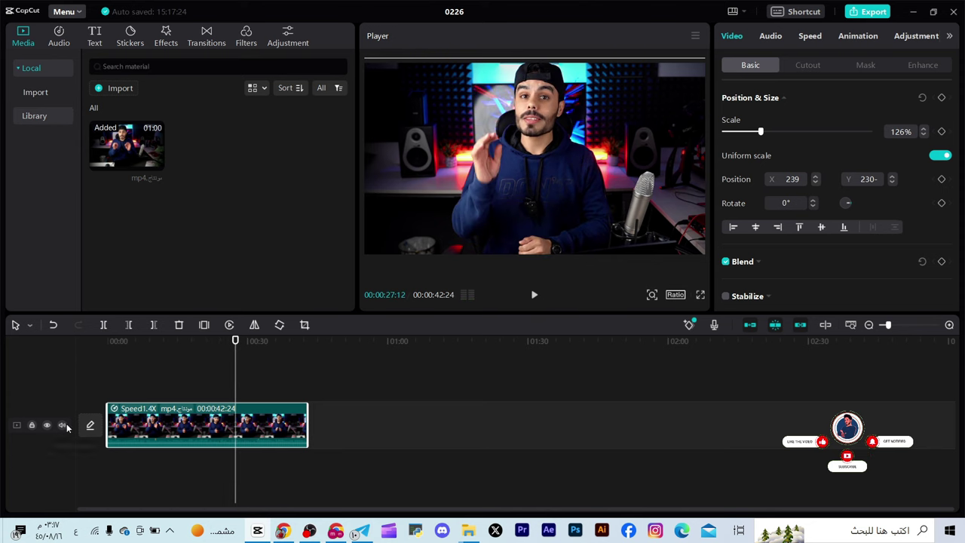
Mute the video track and play short stretches of the clip to check the sound.
left_click(62, 425)
left_click(533, 294)
left_click(534, 294)
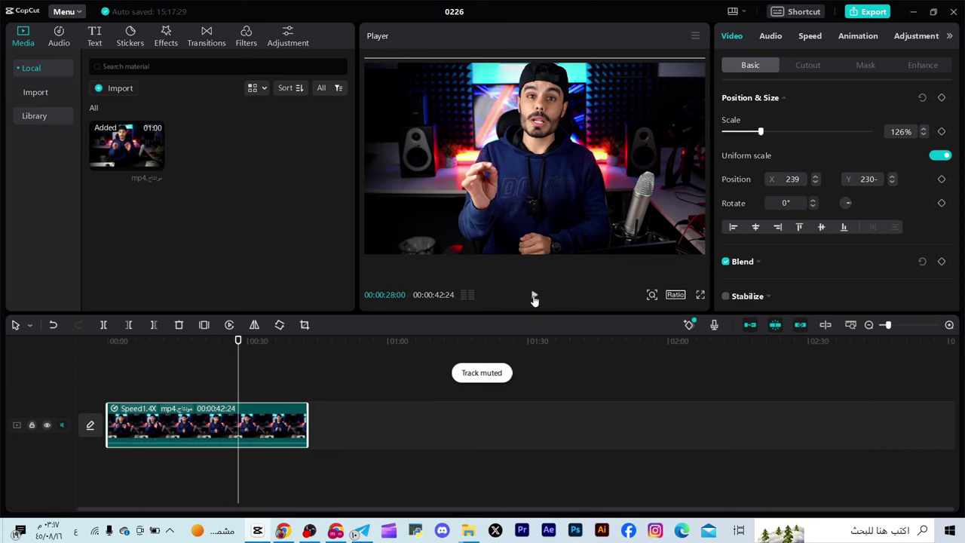
left_click(534, 297)
left_click(533, 297)
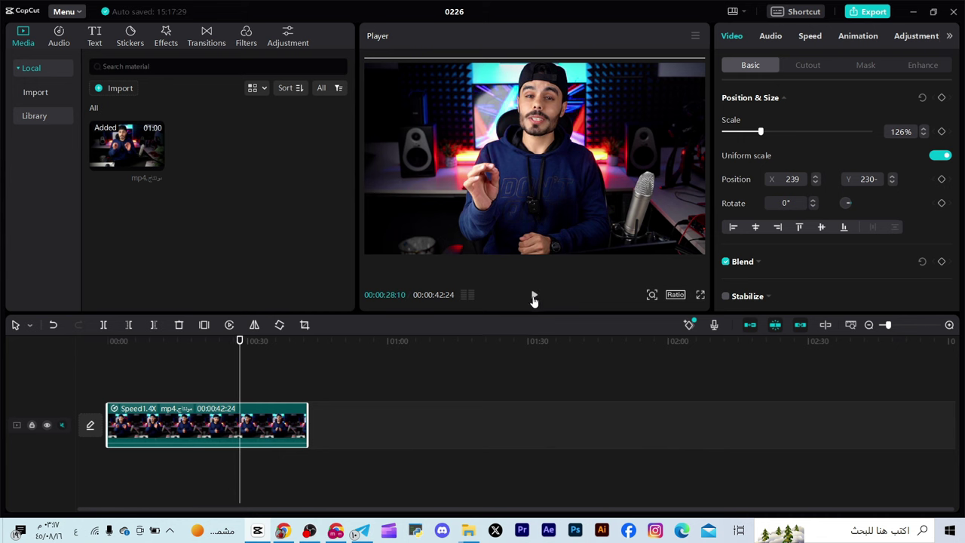
left_click(533, 299)
left_click(584, 303)
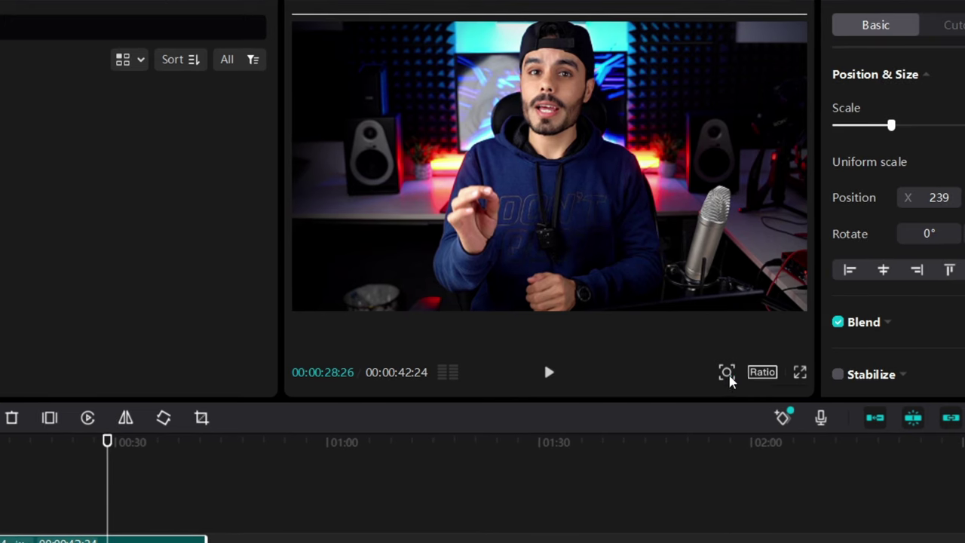
View the player preview in full screen and return to the editing layout.
left_click(728, 374)
mouse_move(693, 404)
left_mouse_down()
mouse_move(705, 407)
mouse_move(678, 407)
mouse_move(692, 409)
left_mouse_up()
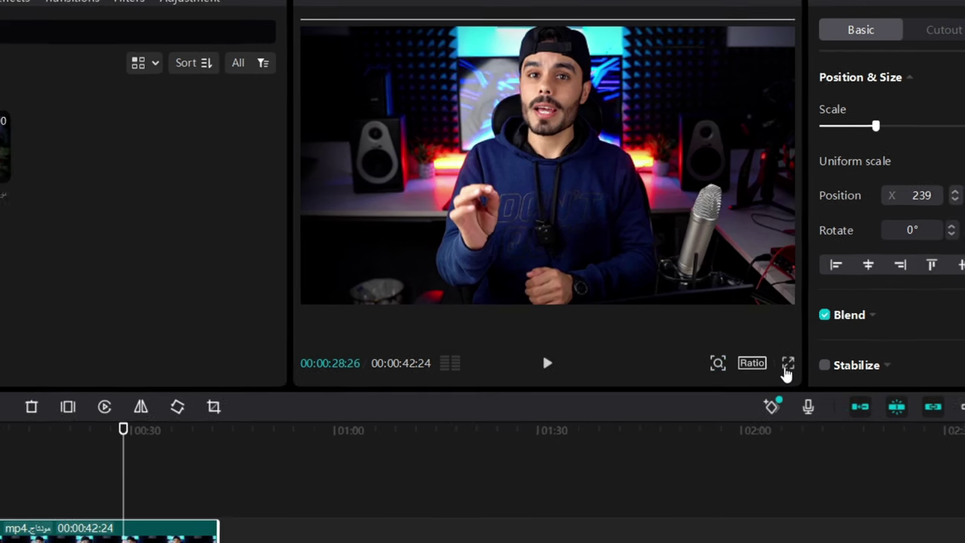
left_click(787, 365)
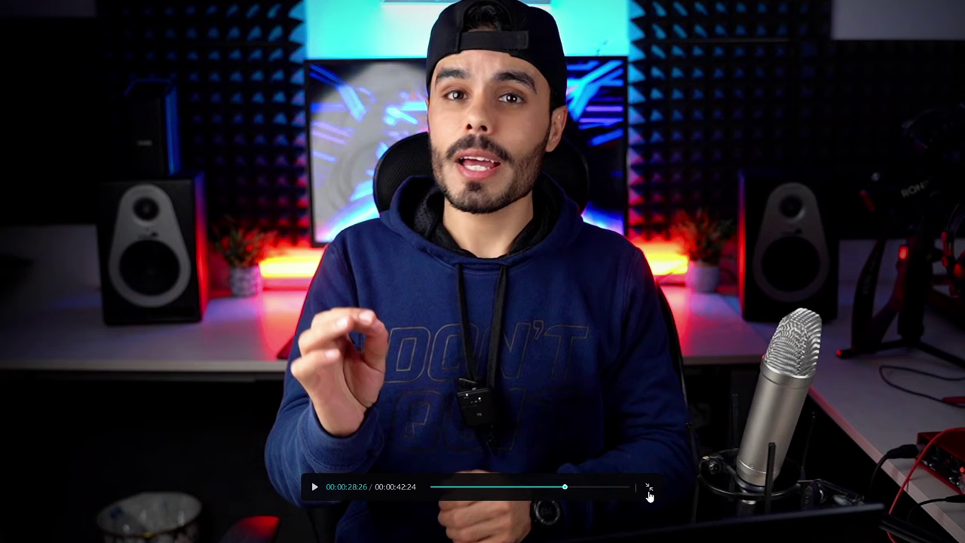
left_click(648, 489)
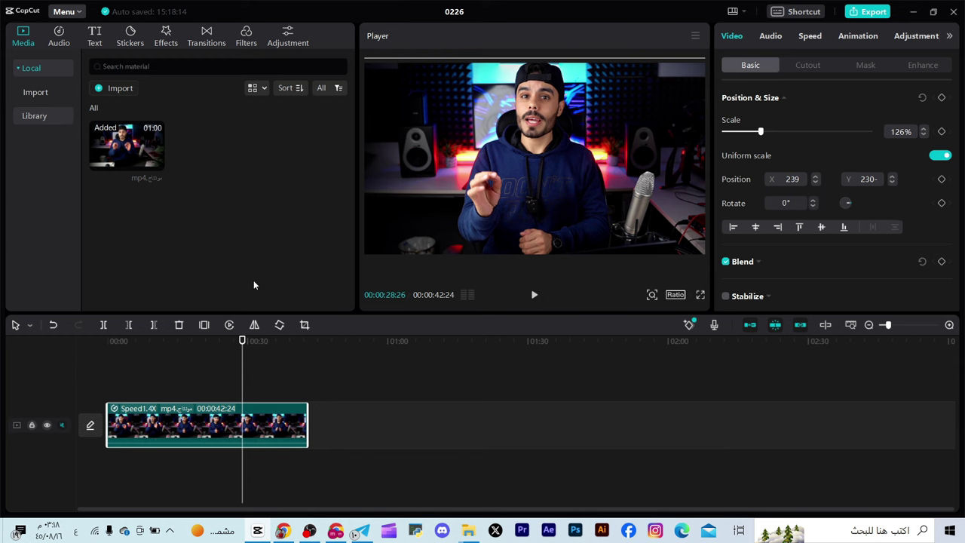
Import all the videos and images from the open training folder into the local media library and look through them.
left_click(116, 88)
left_click(149, 102)
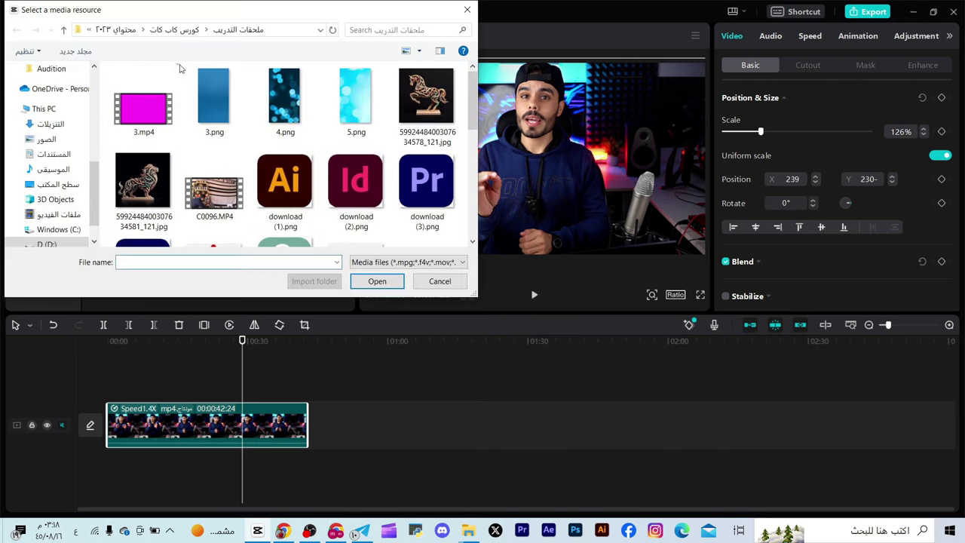
left_click_drag(181, 66, 404, 226)
left_click(380, 281)
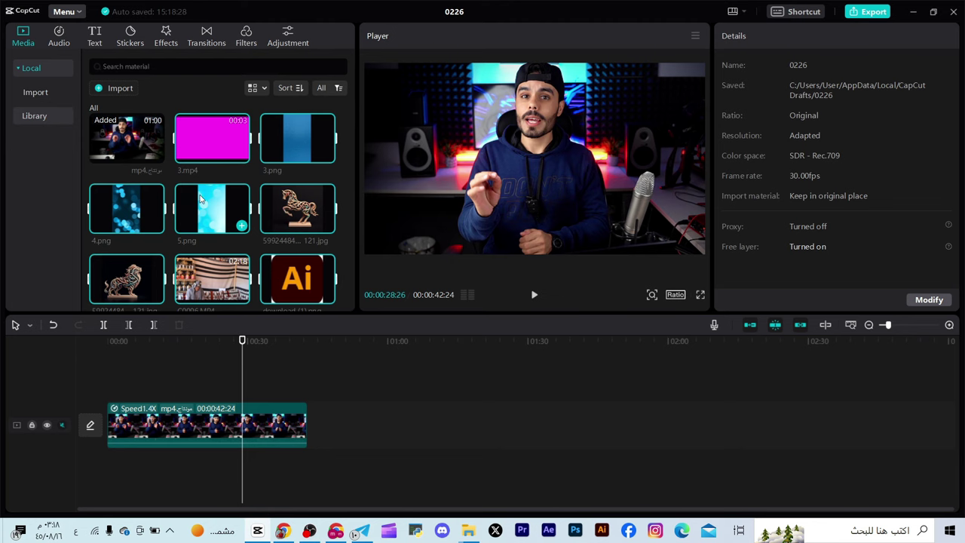
scroll(200, 198, "down", 2)
scroll(209, 200, "up", 3)
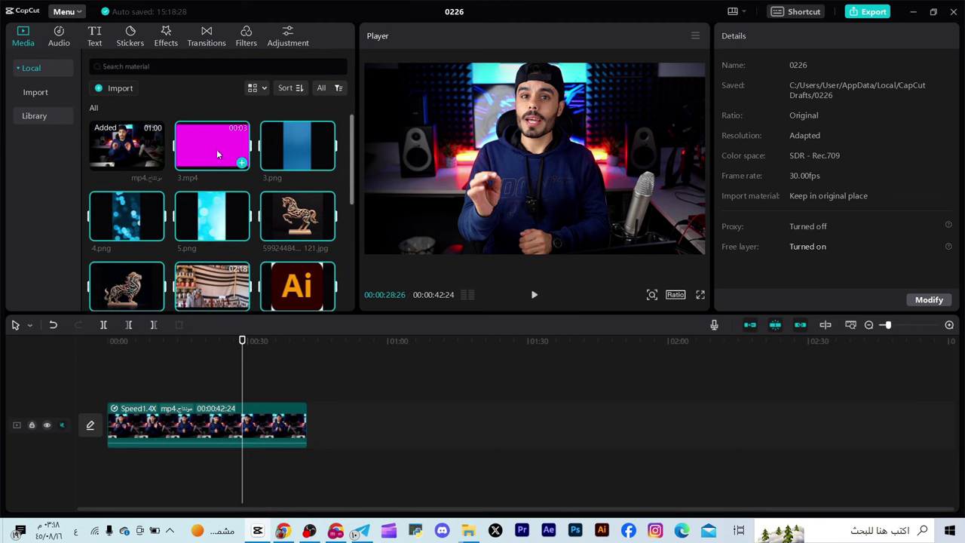
left_click_drag(212, 152, 160, 231)
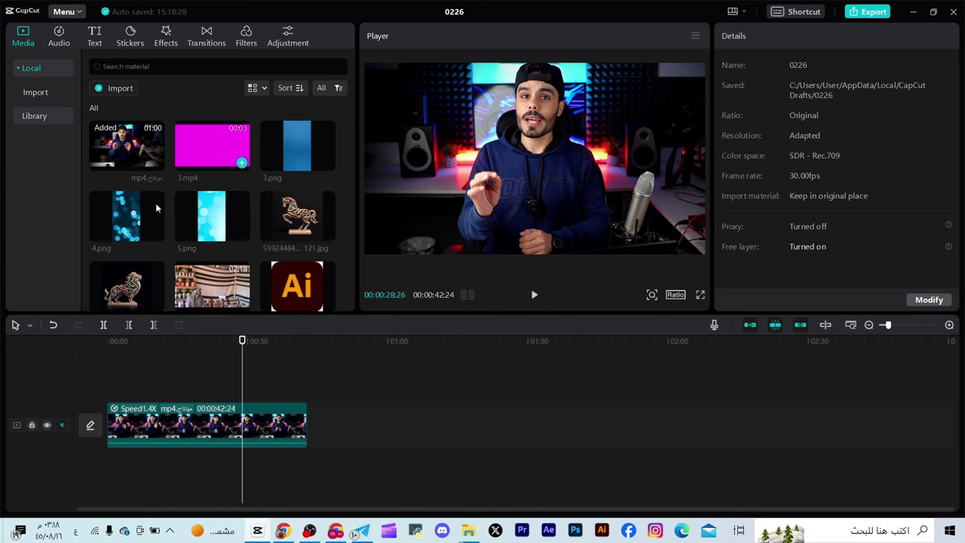
scroll(179, 162, "down", 3)
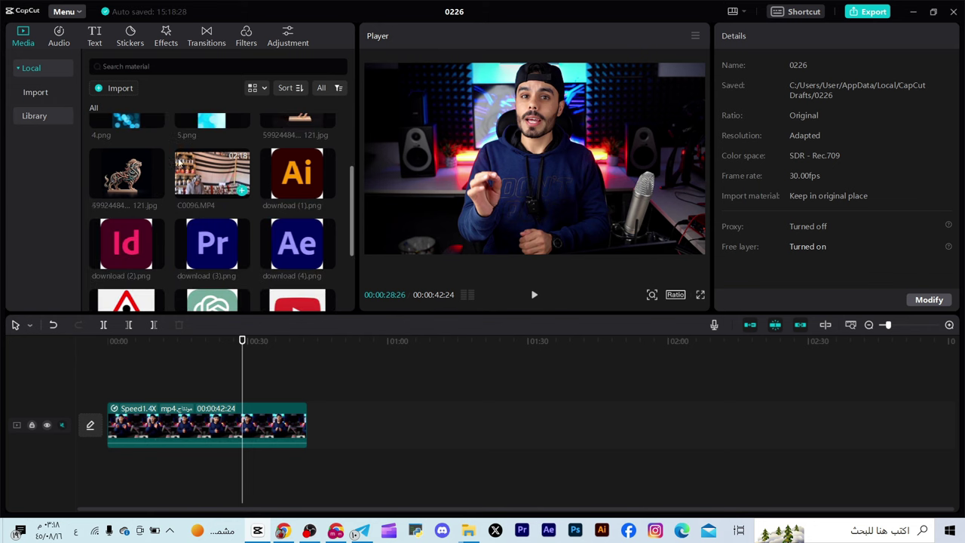
scroll(213, 190, "down", 3)
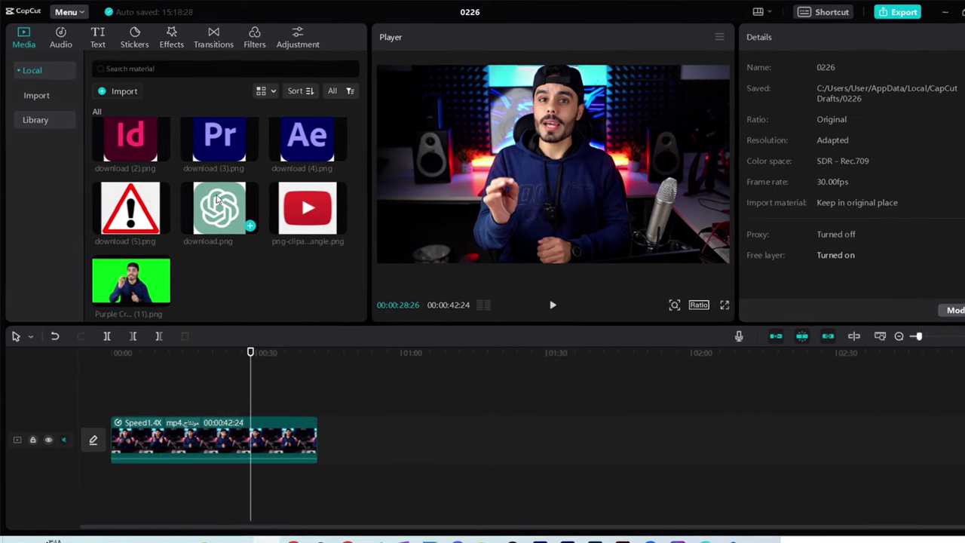
scroll(211, 194, "up", 6)
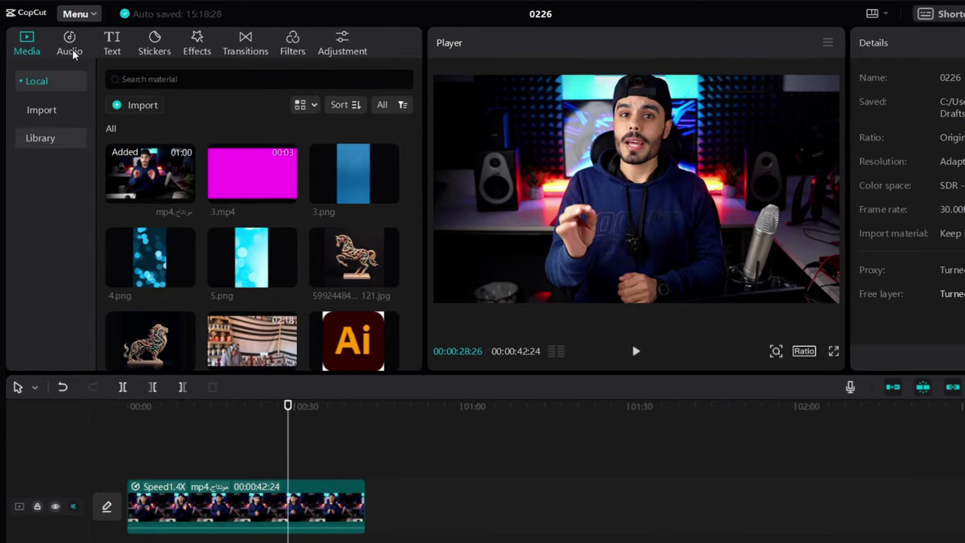
Look over the audio library's music categories and song list, then collapse the music categories.
left_click(69, 46)
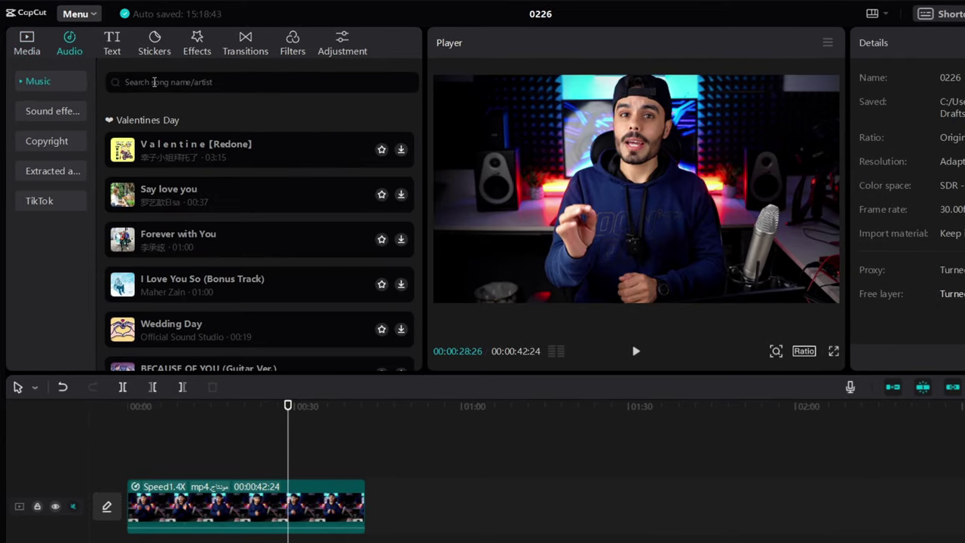
left_click(54, 110)
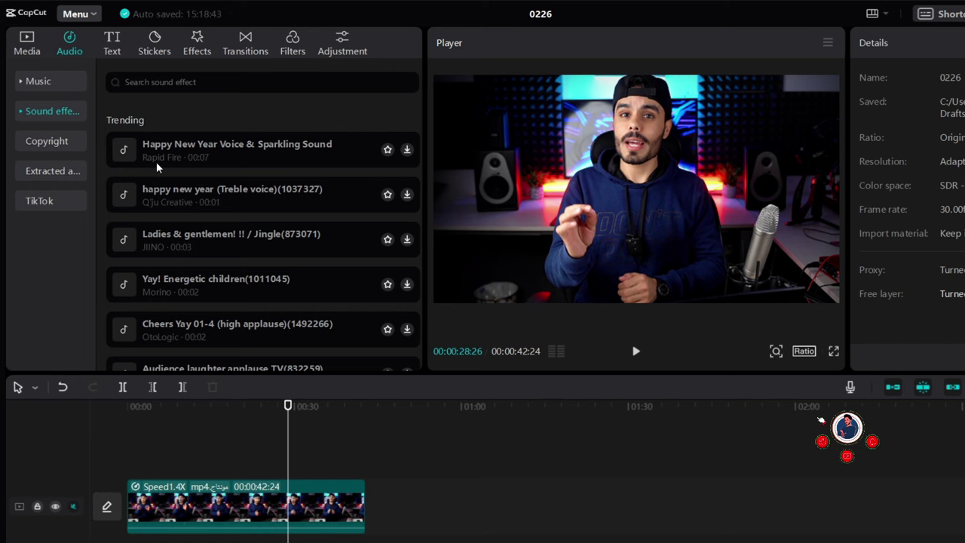
left_click(36, 82)
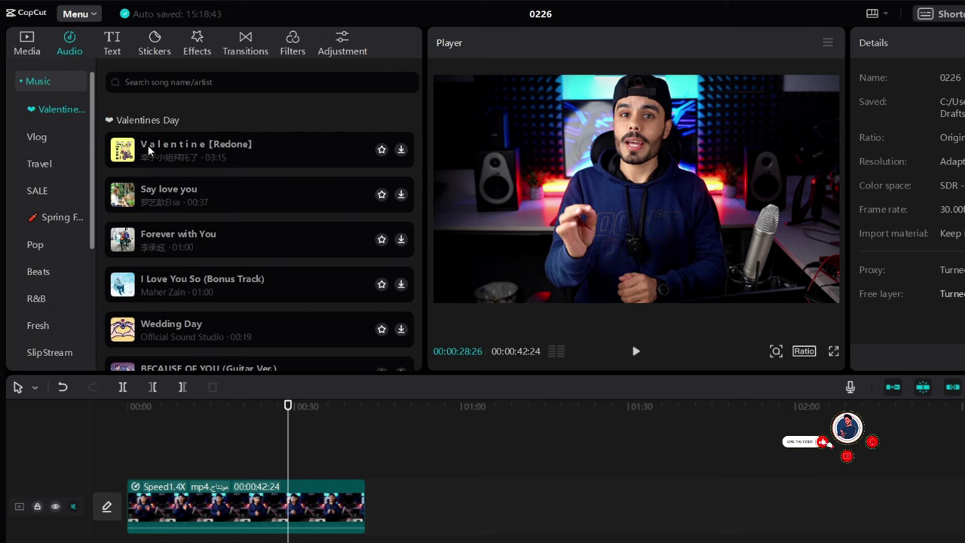
left_click(42, 86)
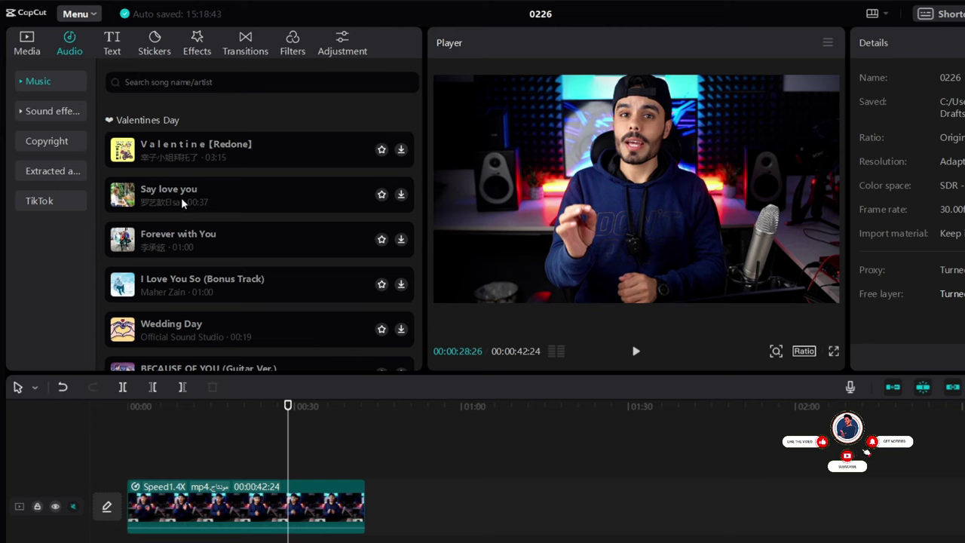
Examine the trending sound effects and the full list of sound effect categories, collapsing the list when done.
left_click(53, 111)
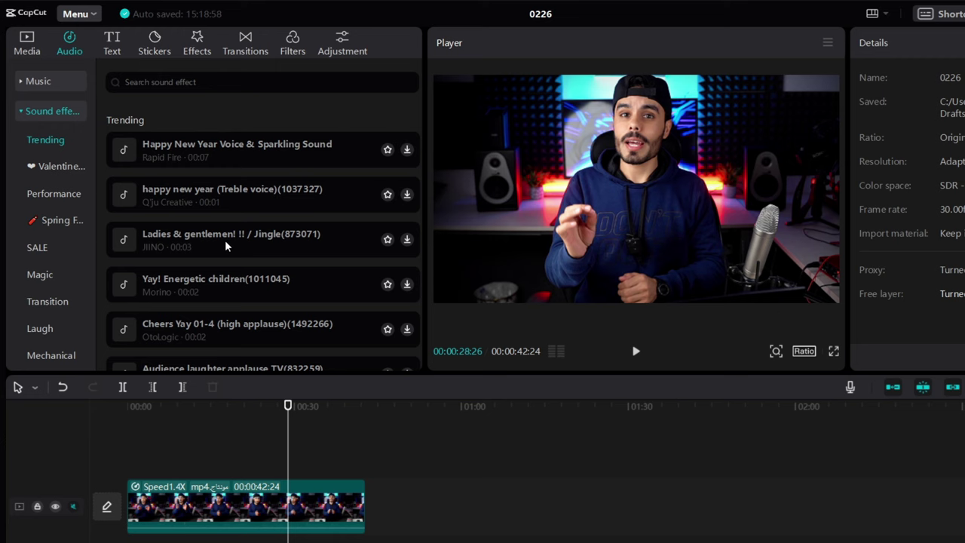
scroll(227, 245, "down", 1)
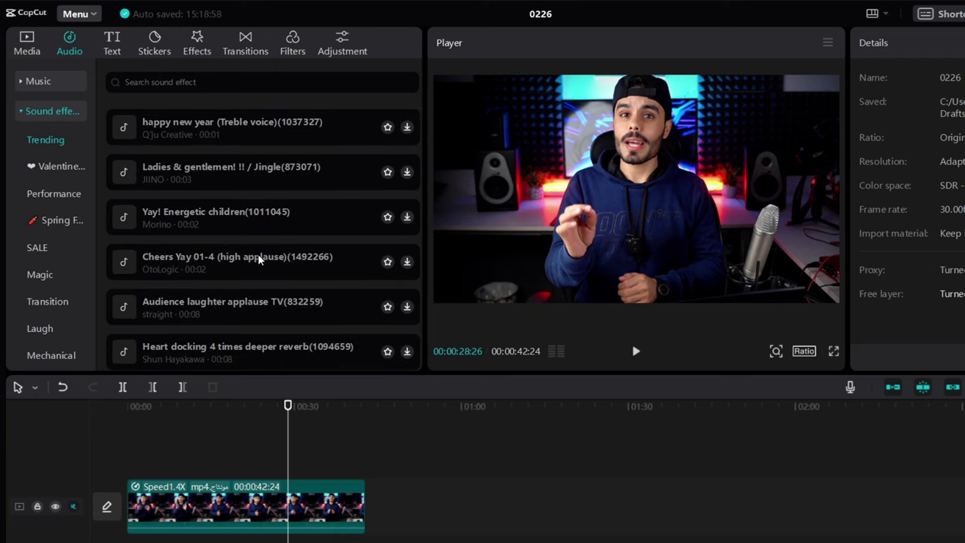
scroll(267, 258, "down", 1)
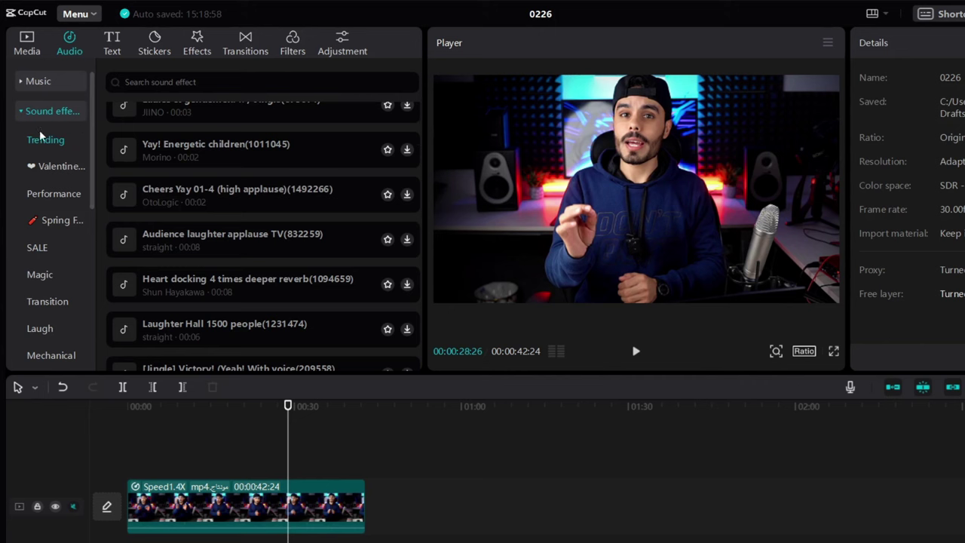
left_click(28, 110)
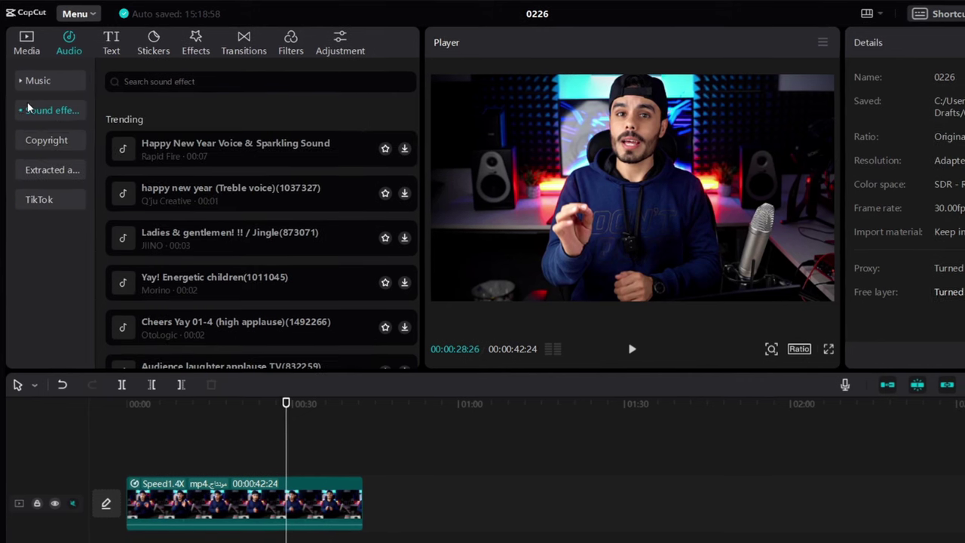
left_click(28, 110)
scroll(41, 226, "down", 3)
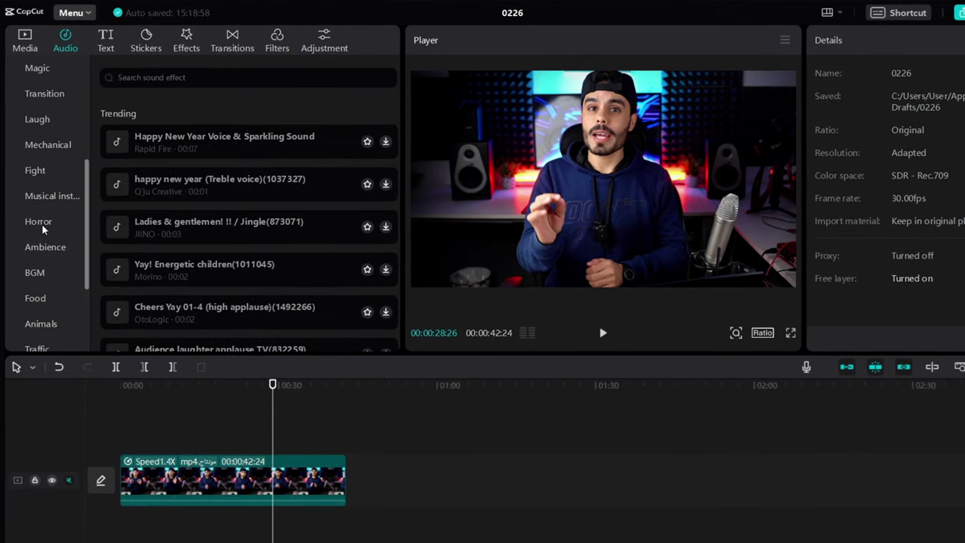
scroll(41, 216, "down", 2)
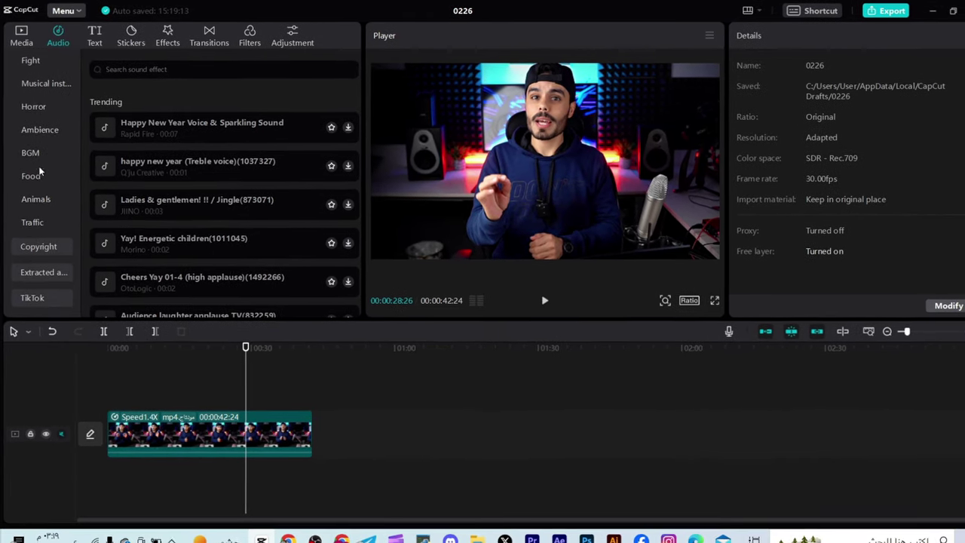
scroll(60, 169, "up", 2)
scroll(46, 131, "up", 4)
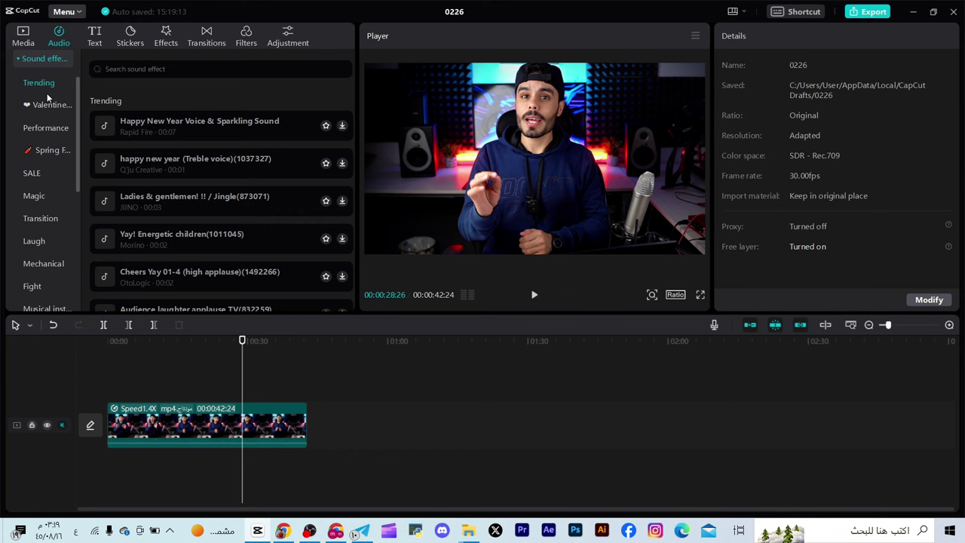
scroll(47, 97, "up", 2)
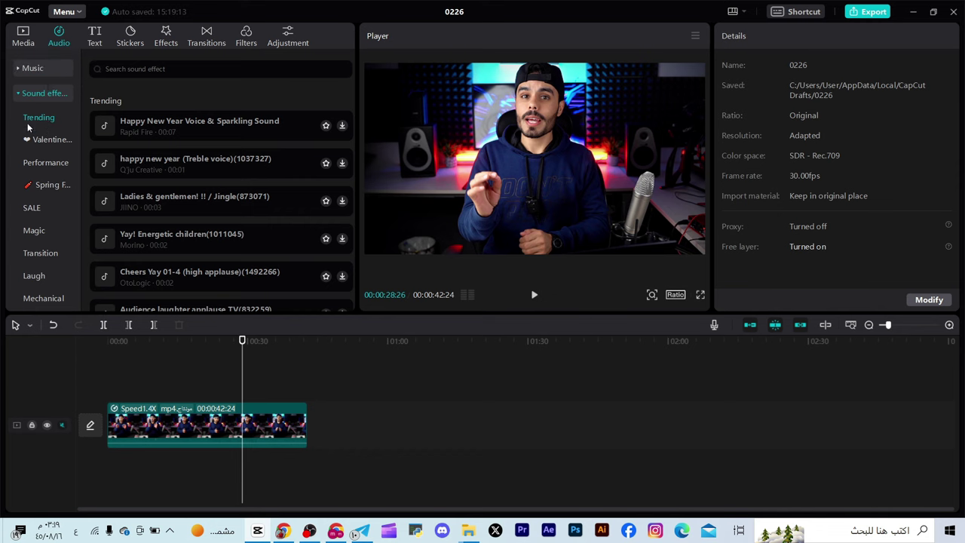
left_click(18, 96)
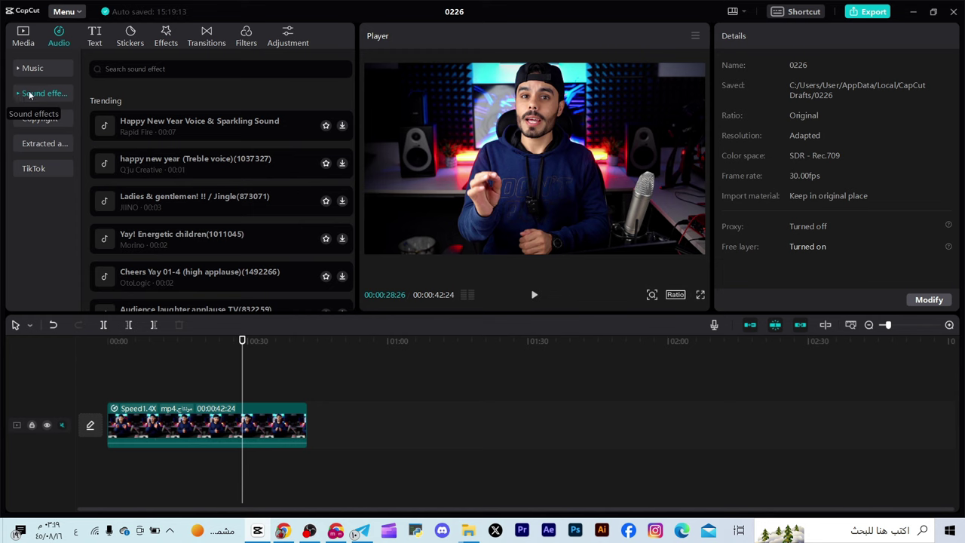
Review the audio library's copyright check, extracted audios and TikTok sections.
left_click(42, 120)
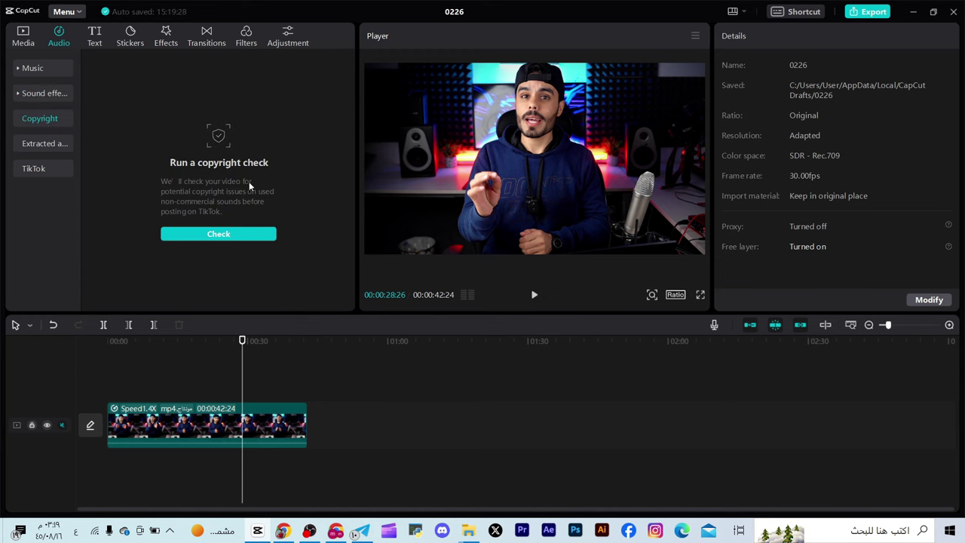
left_click(49, 145)
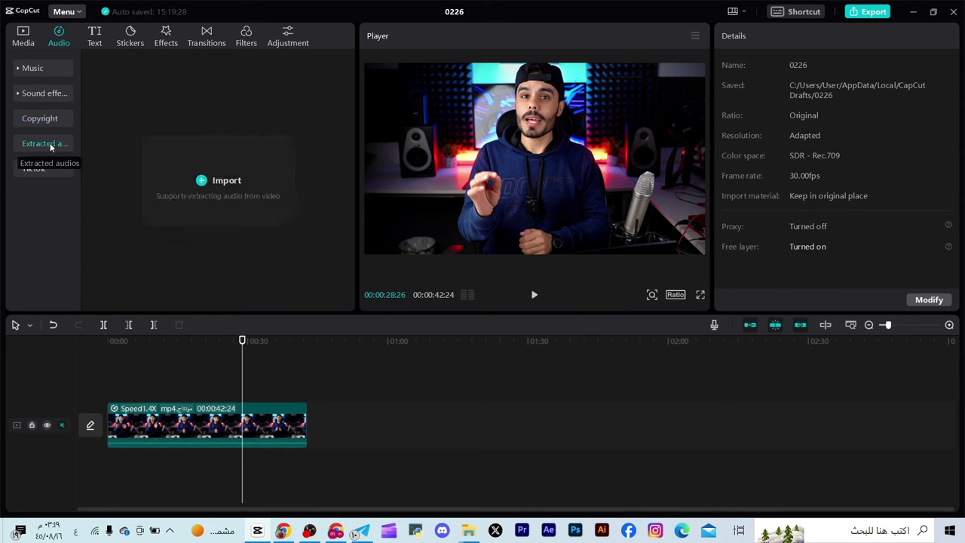
left_click(47, 169)
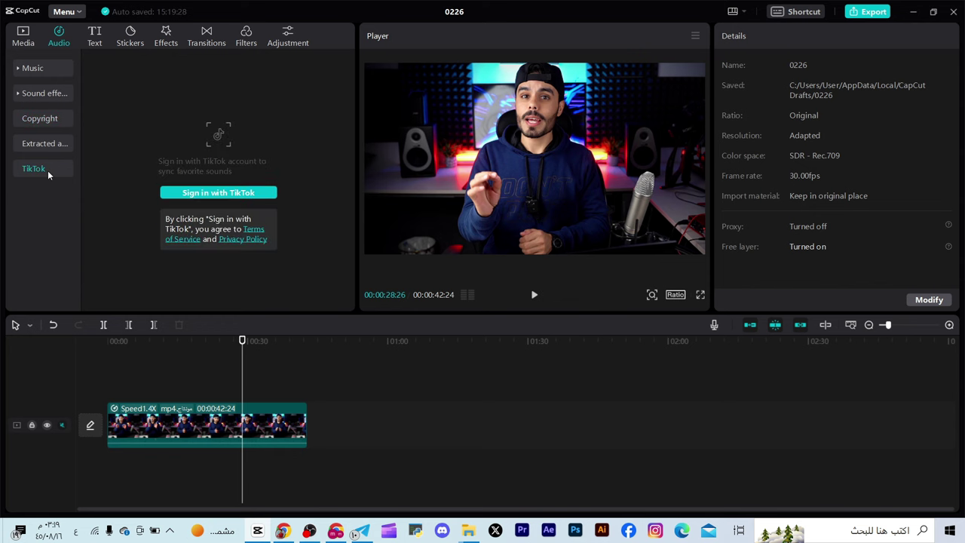
Add a Default text clip on a new track above the video, across the playhead, and dismiss the privacy notice.
left_click(90, 44)
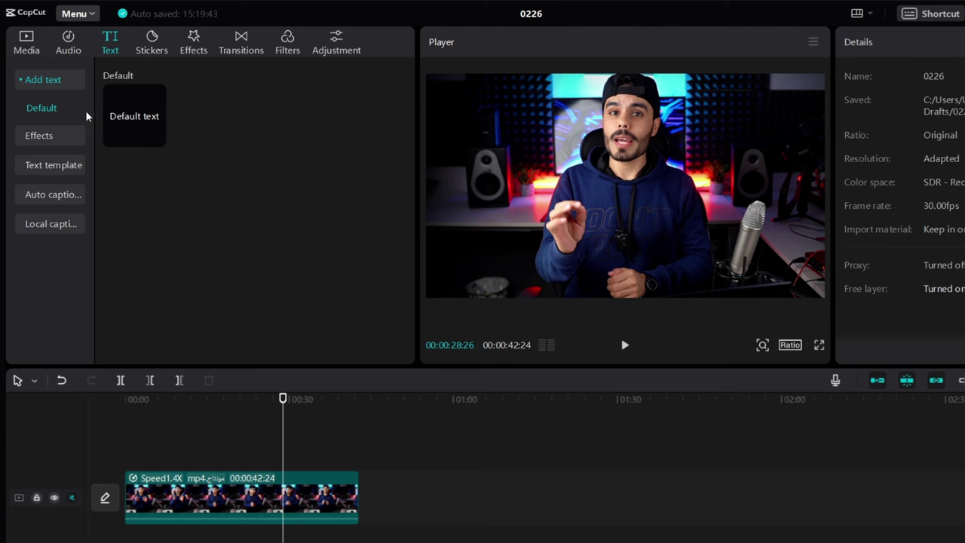
mouse_move(129, 117)
left_click_drag(132, 117, 168, 453)
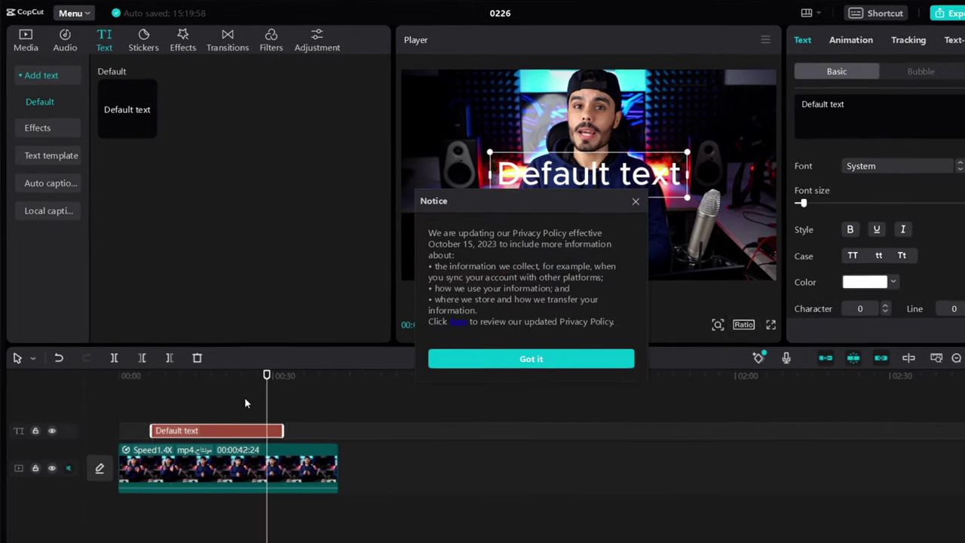
left_click(530, 358)
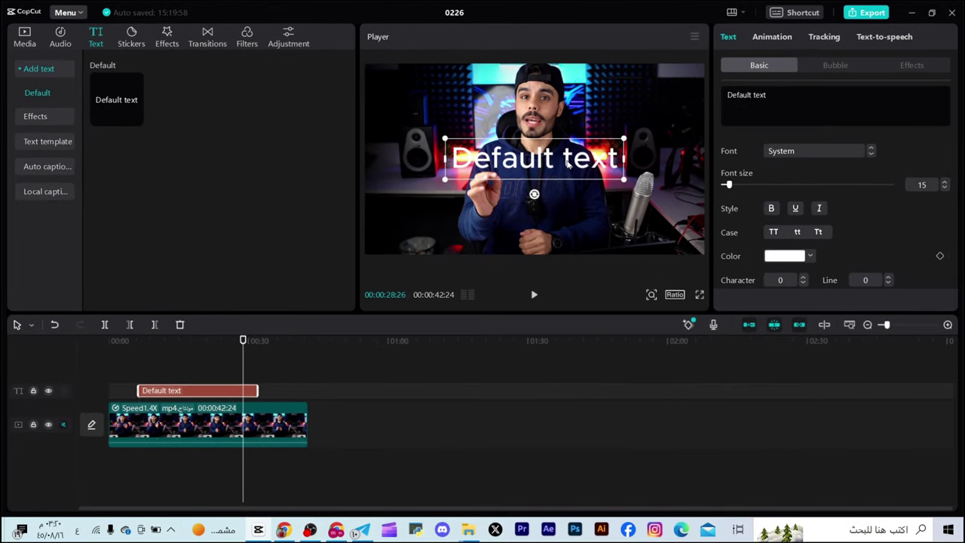
Replace the default wording of the text overlay with "اهلا بكم بوكرس كاب كات".
double_click(567, 162)
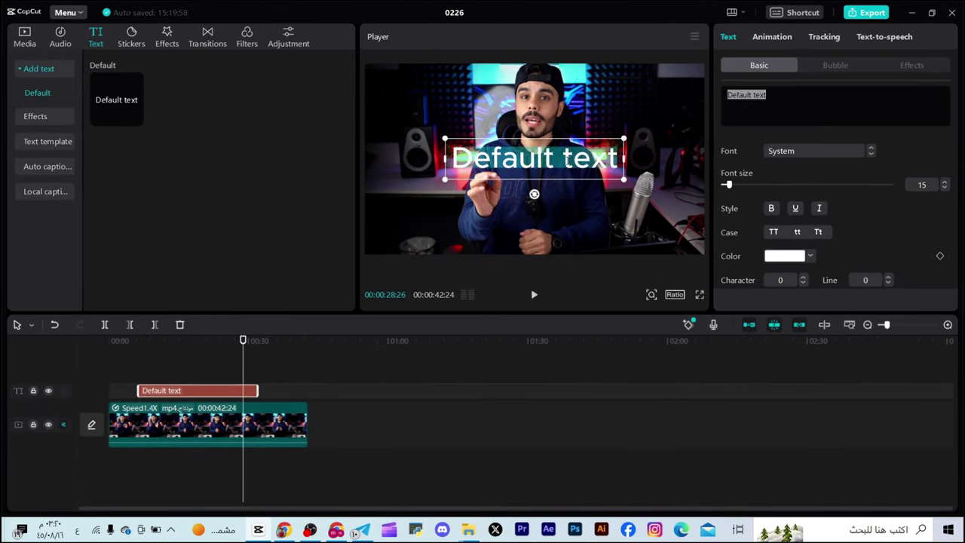
key("BackSpace")
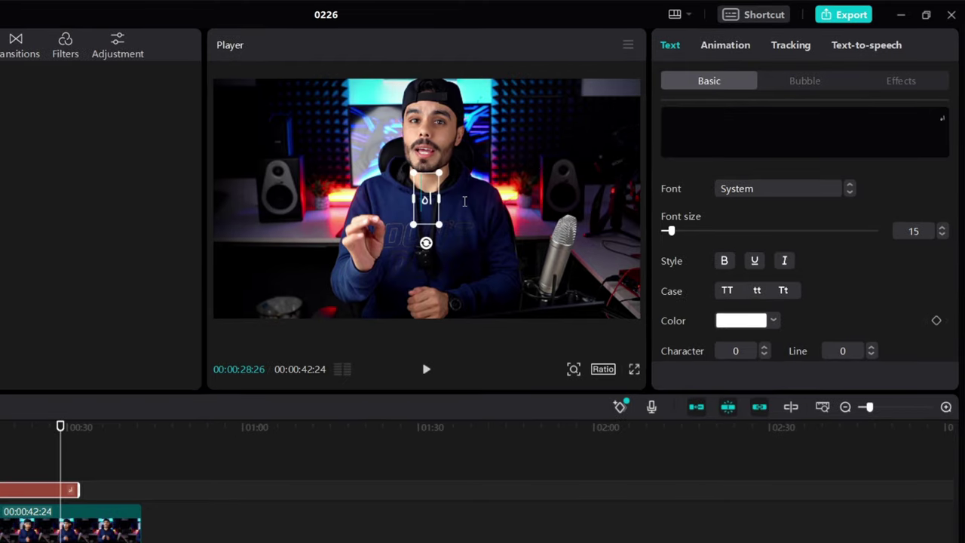
type("اهلا ب")
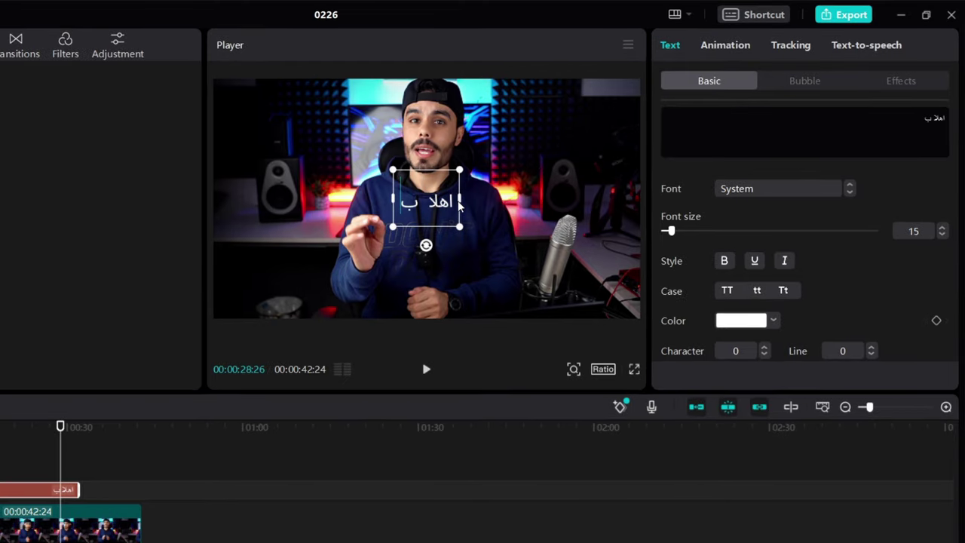
type("كم بوك")
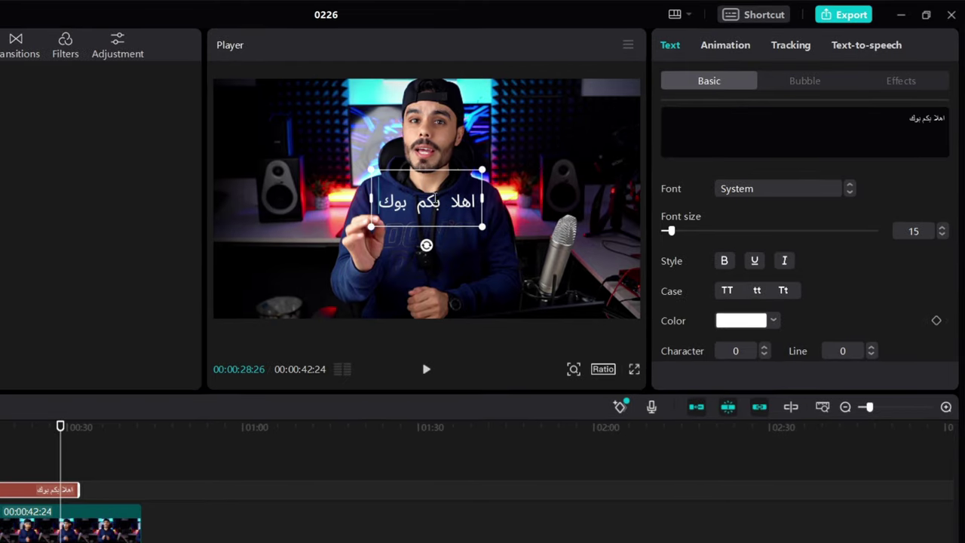
type("رس كاب كات")
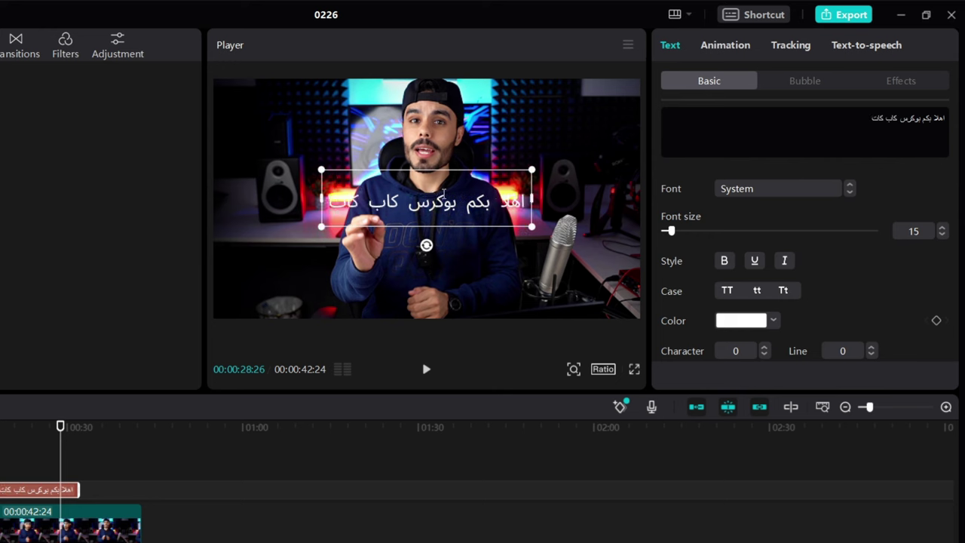
Make the entire title text bold, underlined and italic.
key("ctrl+a")
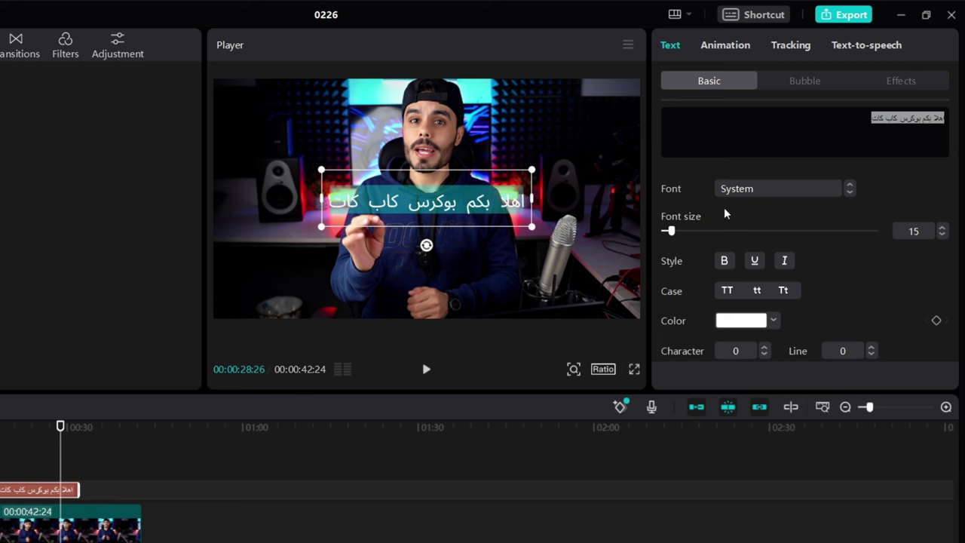
scroll(743, 210, "down", 1)
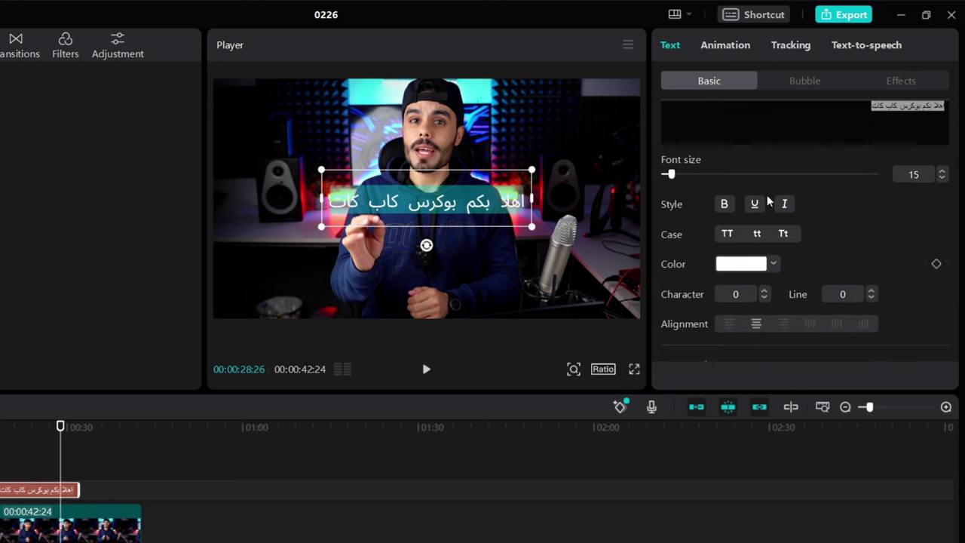
left_click(726, 207)
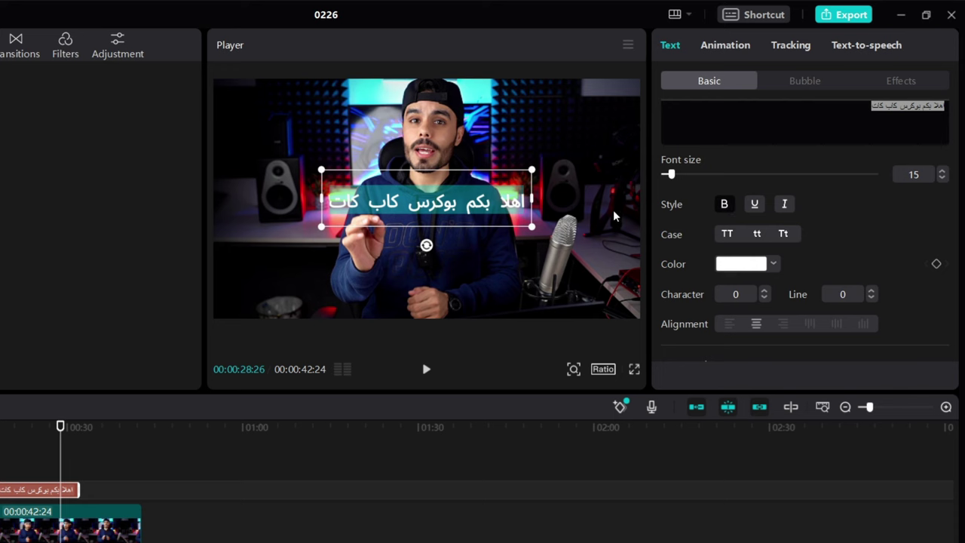
left_click(754, 204)
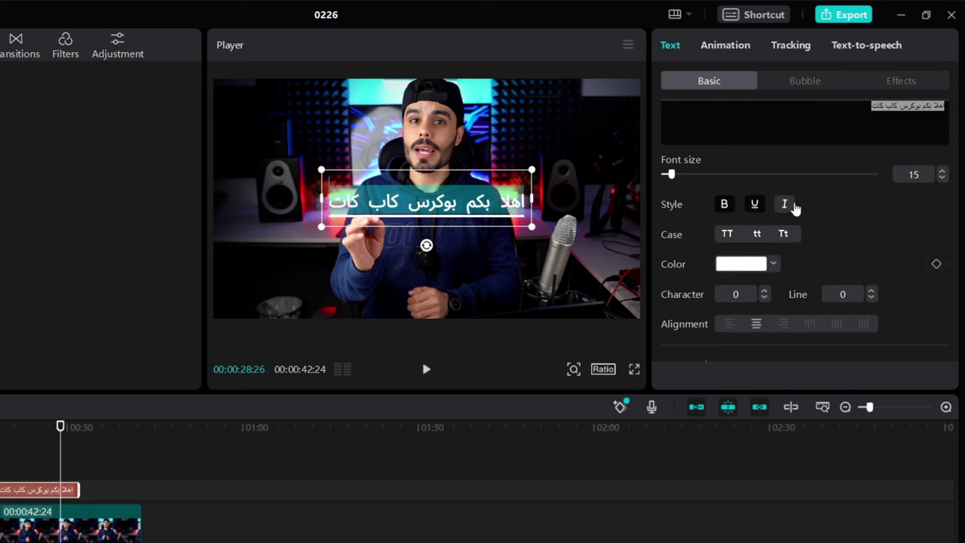
left_click(785, 203)
Colour the title text red and remove its underline and italic styles, leaving it bold.
left_click(752, 269)
left_click(840, 286)
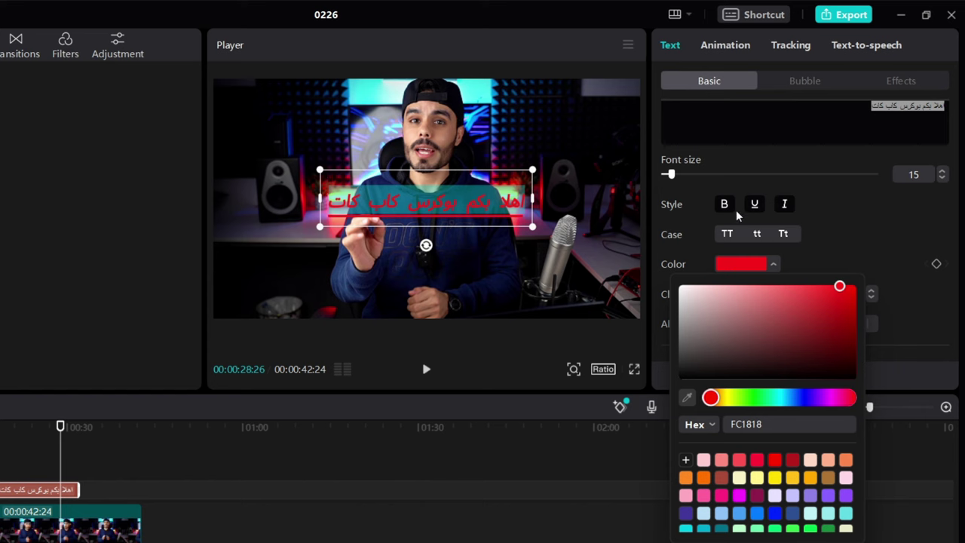
left_click(755, 204)
left_click(865, 262)
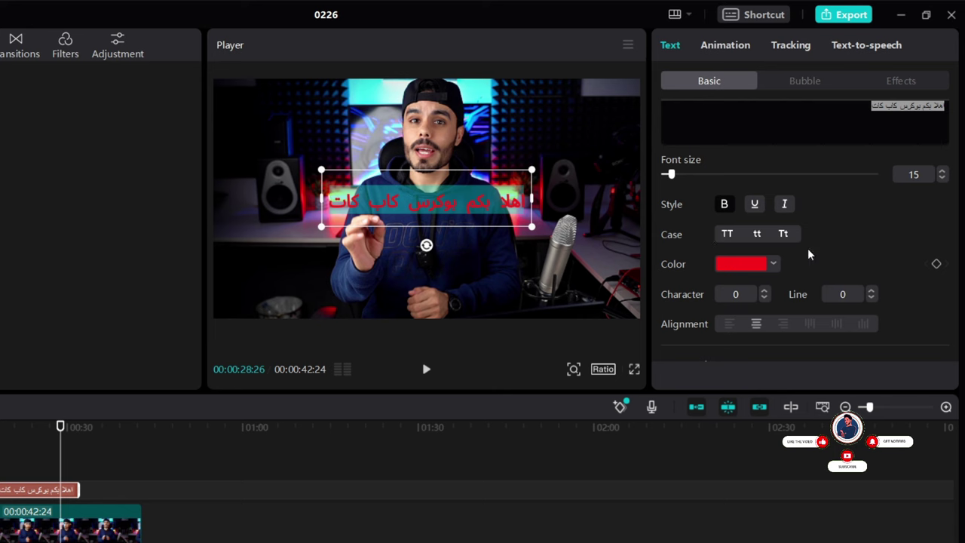
Enlarge the title's font size to 25 and apply the yellow preset style with a black outline.
left_click_drag(694, 177, 679, 179)
scroll(830, 275, "down", 2)
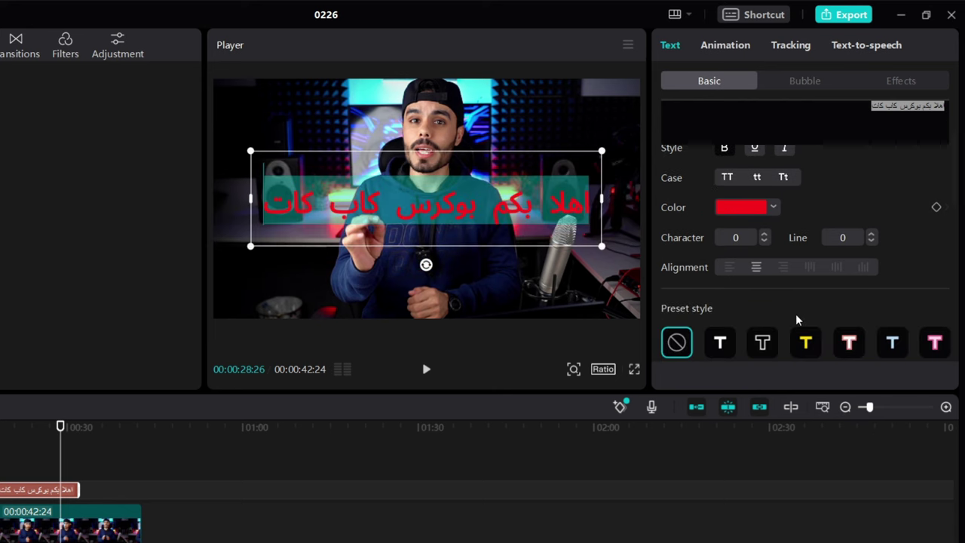
scroll(797, 319, "down", 3)
scroll(746, 263, "down", 1)
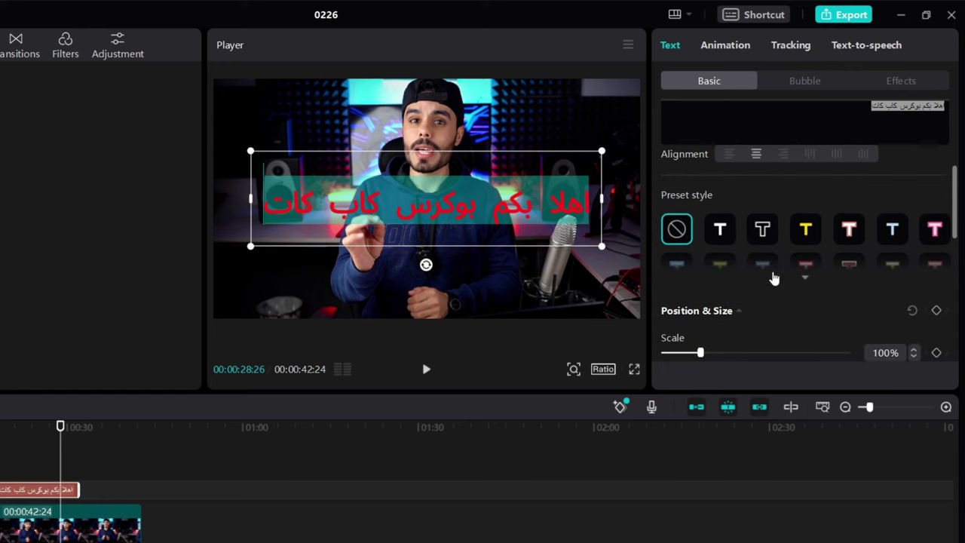
left_click(804, 278)
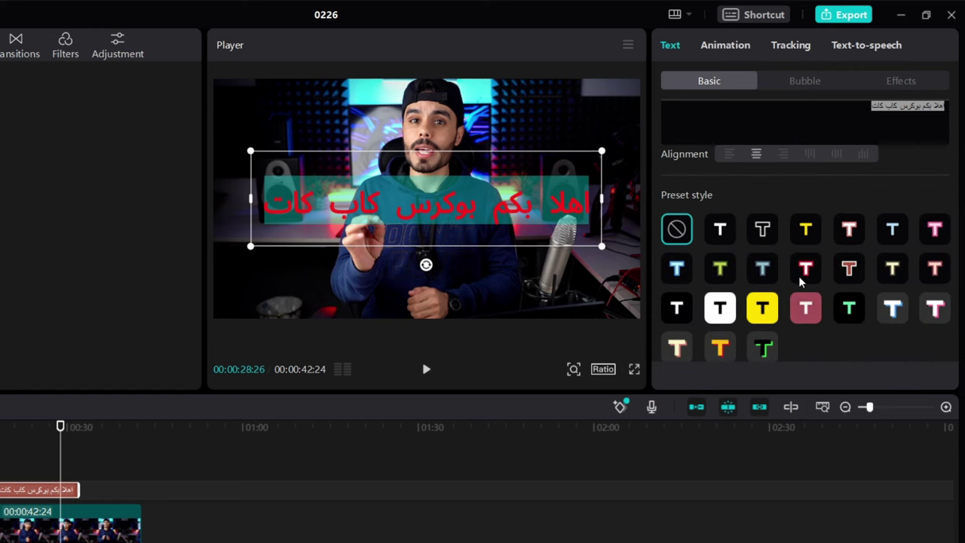
left_click(763, 230)
left_click(804, 229)
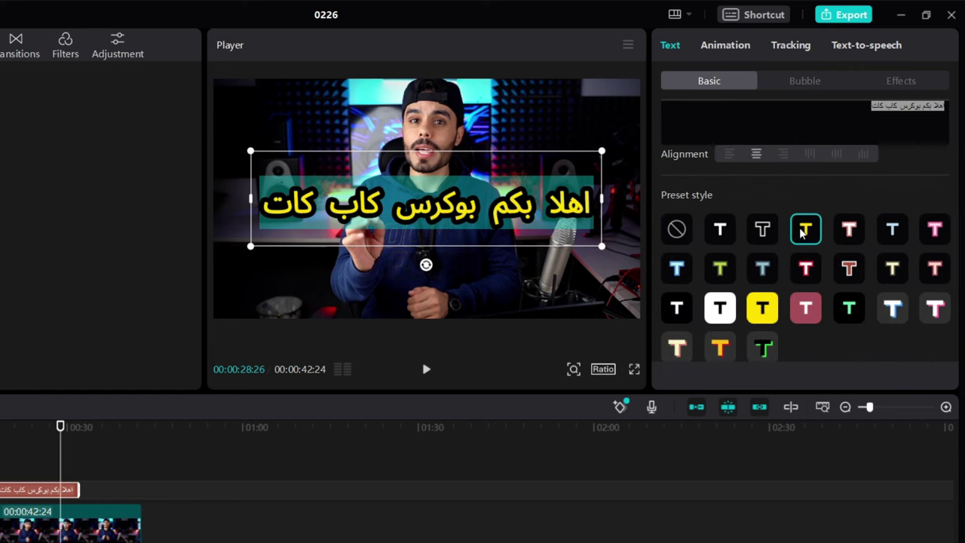
Scale the title text up to 111% with uniform scale on.
scroll(776, 271, "down", 3)
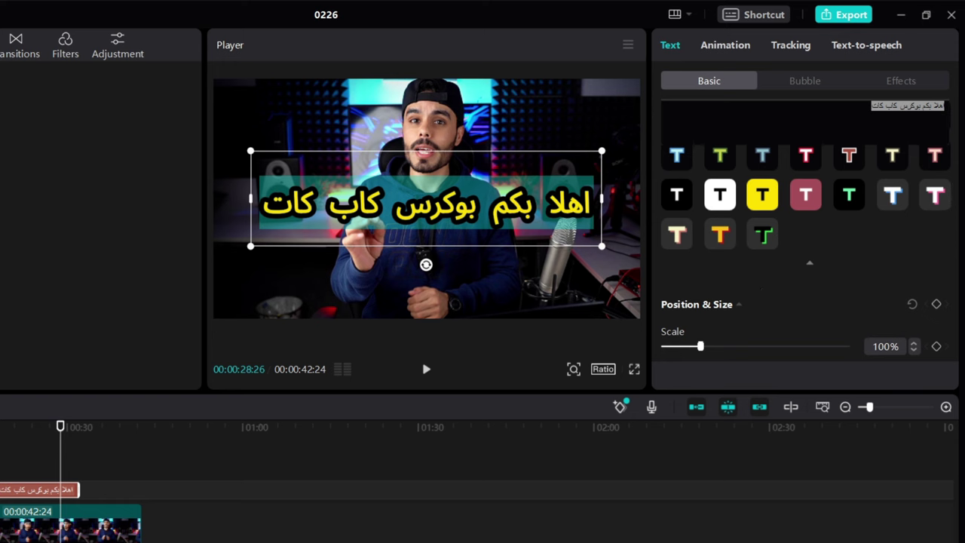
scroll(726, 322, "down", 2)
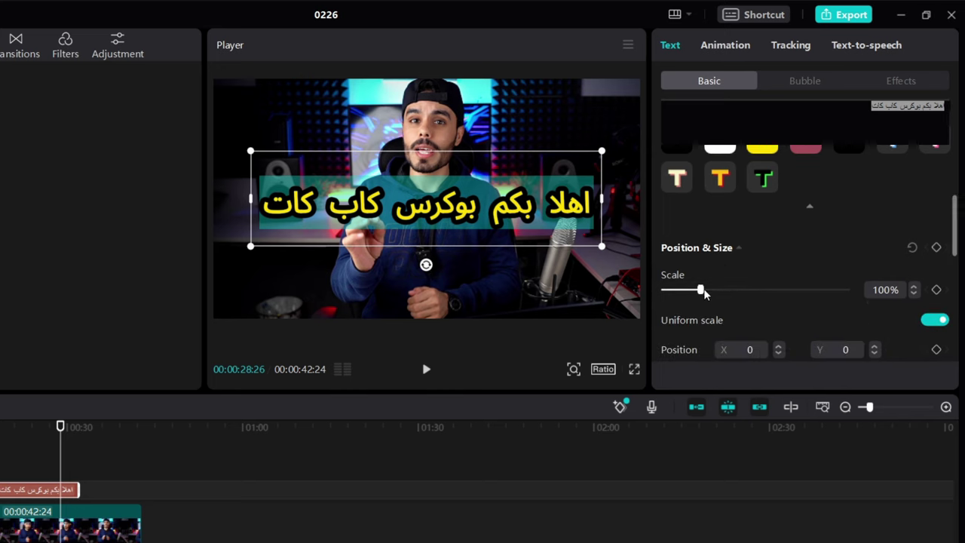
left_click_drag(704, 294, 709, 292)
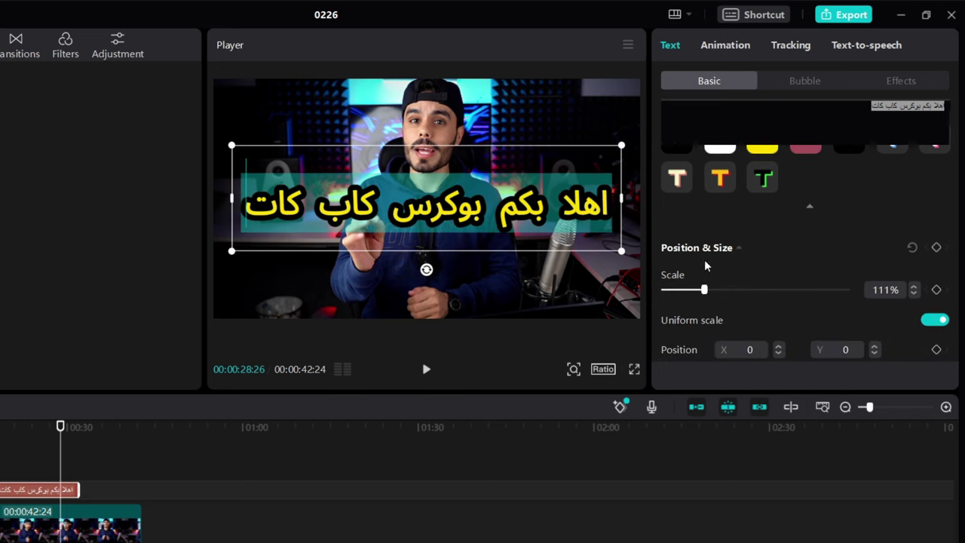
Nudge the title text's position to X 0 and Y -15.
scroll(723, 249, "down", 1)
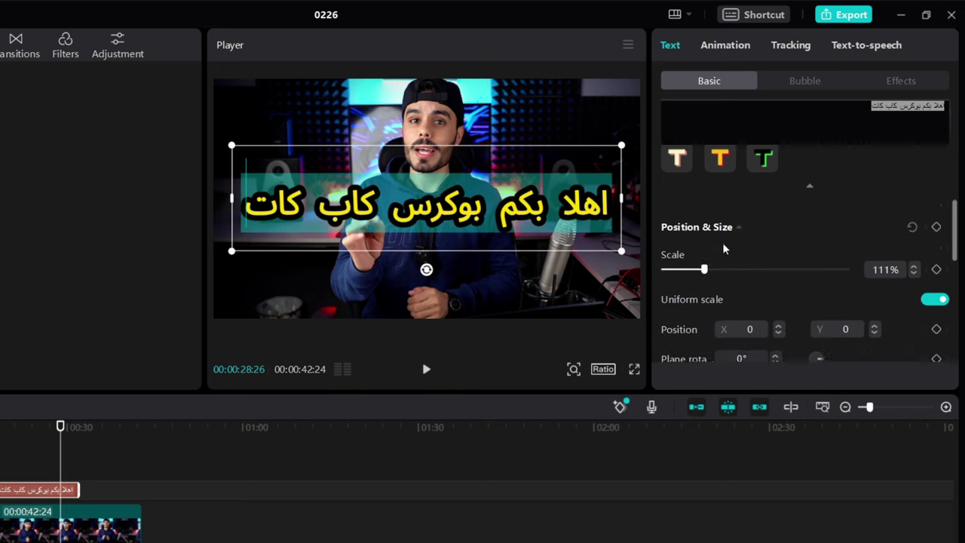
scroll(723, 249, "down", 3)
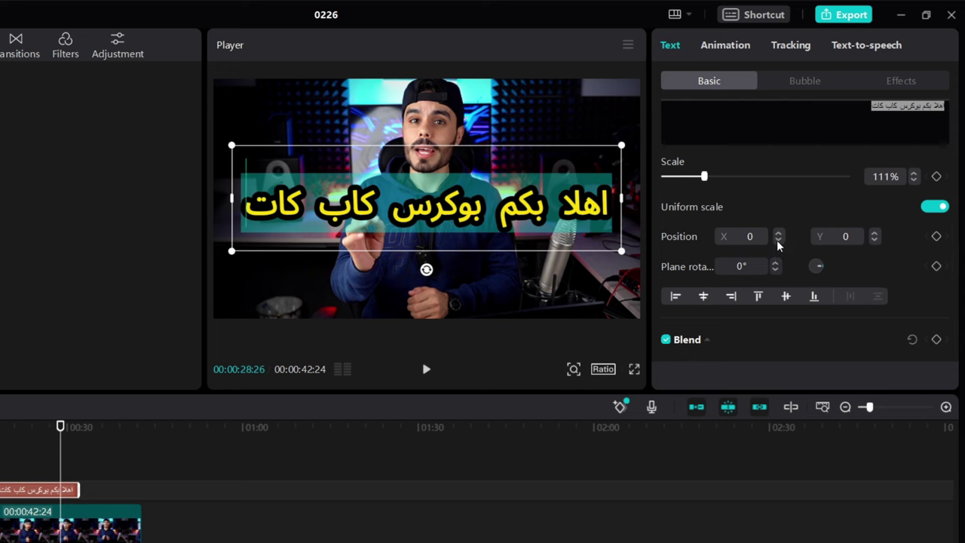
left_click_drag(779, 242, 781, 238)
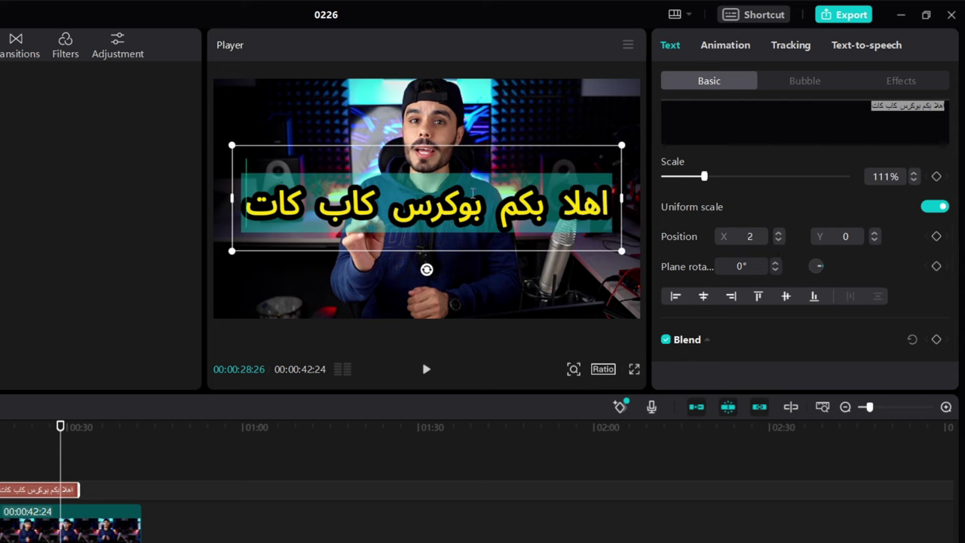
left_click(874, 241)
left_click(874, 241)
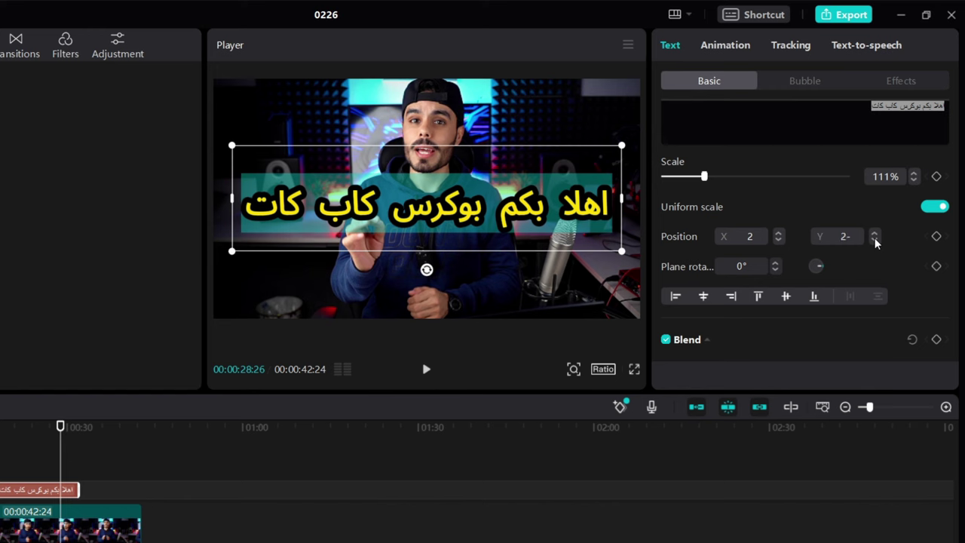
left_click_drag(874, 241, 875, 239)
Try the alignment options on the title text, ending with it horizontally centred along the bottom of the frame.
scroll(777, 246, "down", 2)
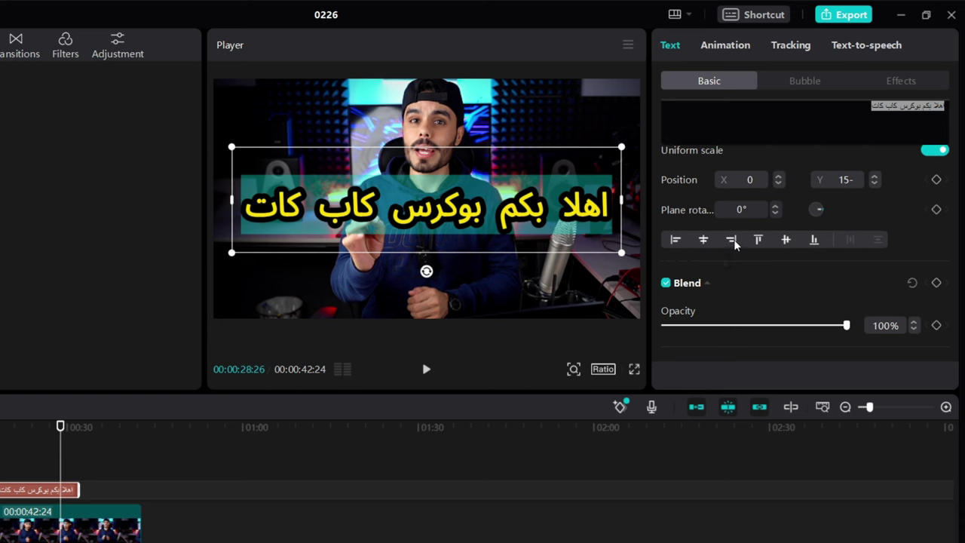
left_click(731, 240)
left_click(759, 239)
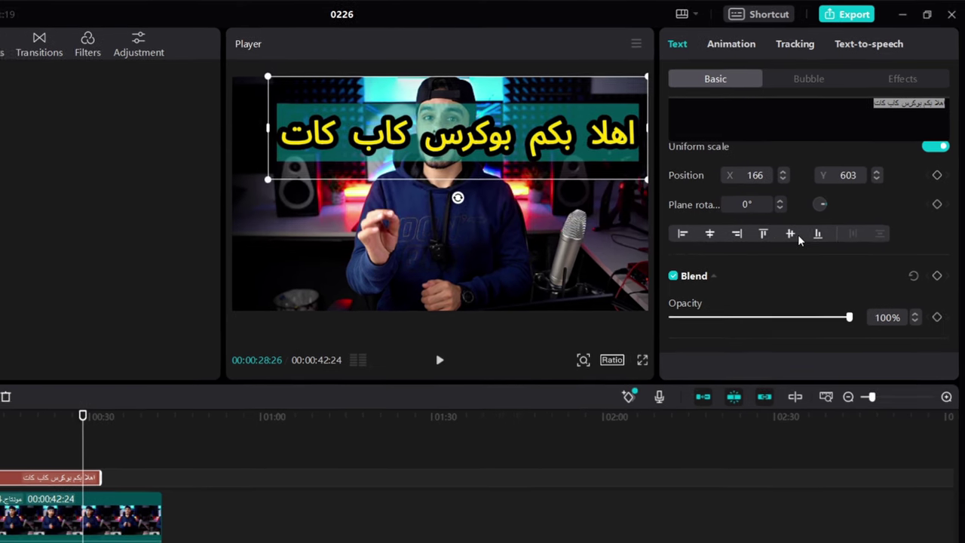
left_click(785, 240)
left_click(814, 239)
left_click(730, 216)
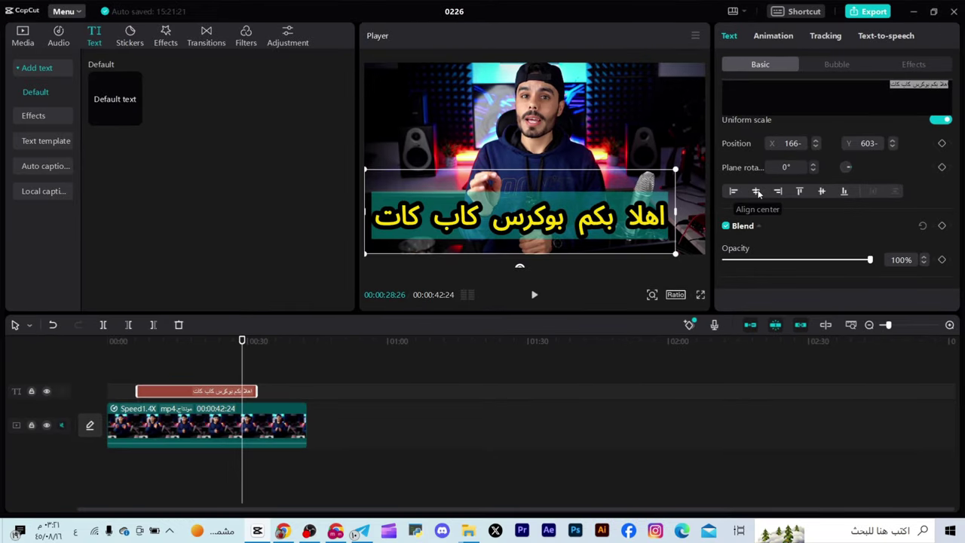
left_click(756, 192)
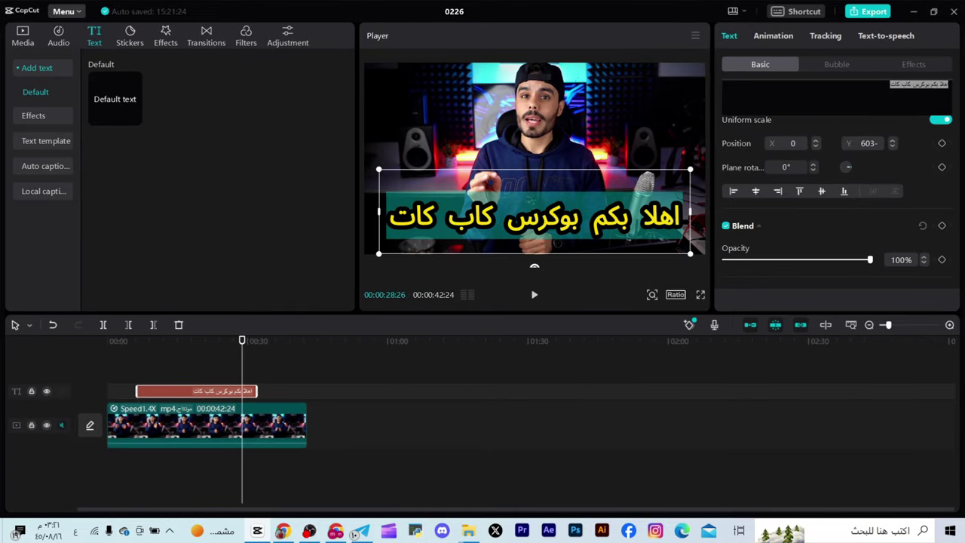
Set the title text's opacity to 95% and review its stroke, background, glow, shadow and curve settings.
scroll(801, 209, "down", 1)
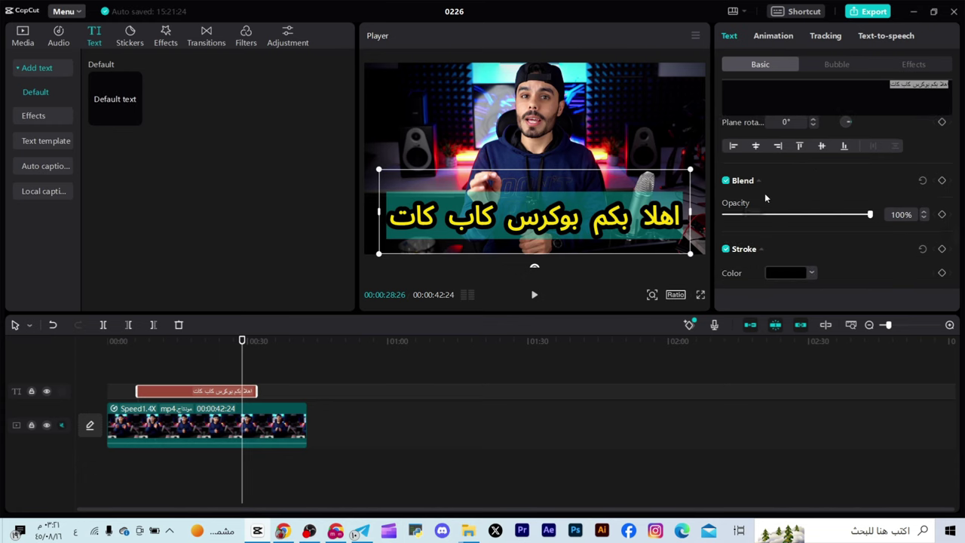
left_click_drag(784, 216, 867, 215)
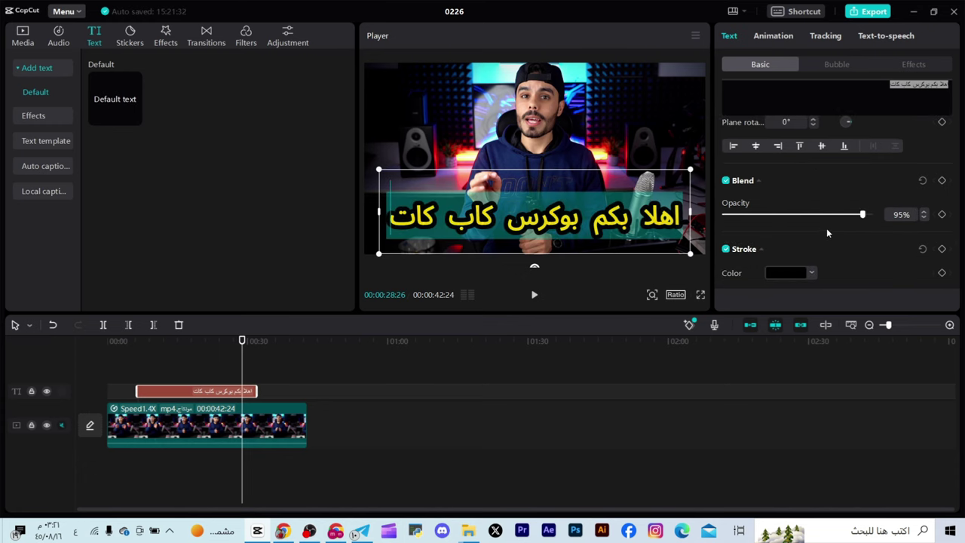
scroll(829, 211, "down", 1)
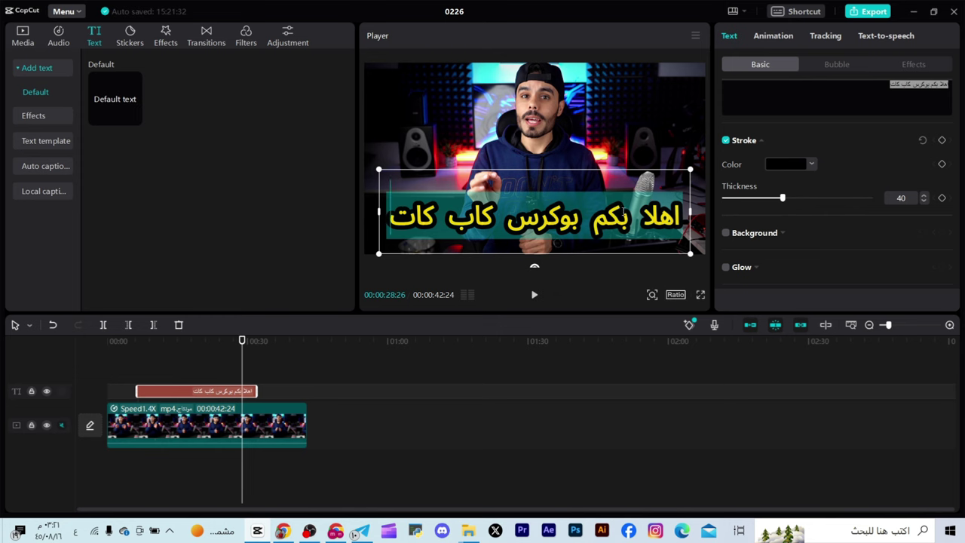
scroll(850, 162, "down", 1)
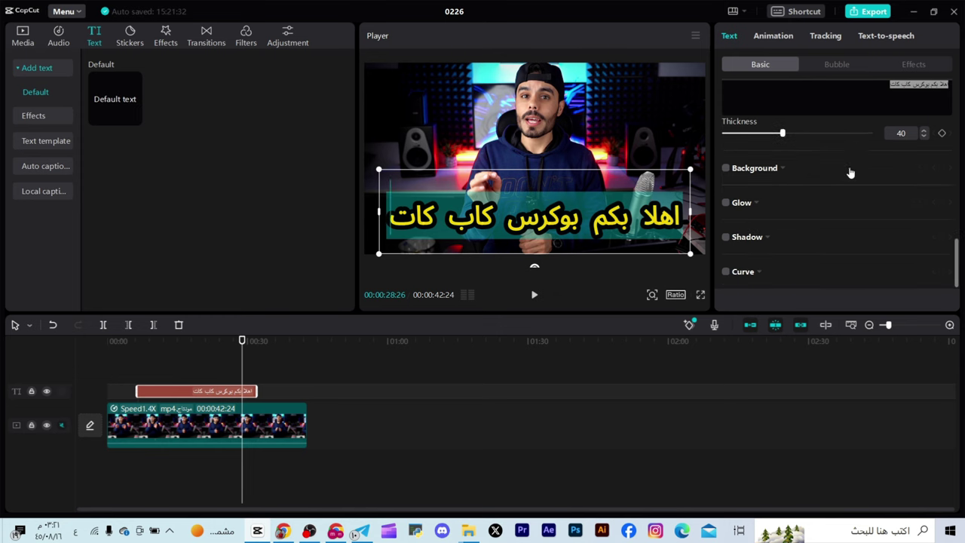
scroll(808, 218, "down", 3)
scroll(808, 218, "up", 6)
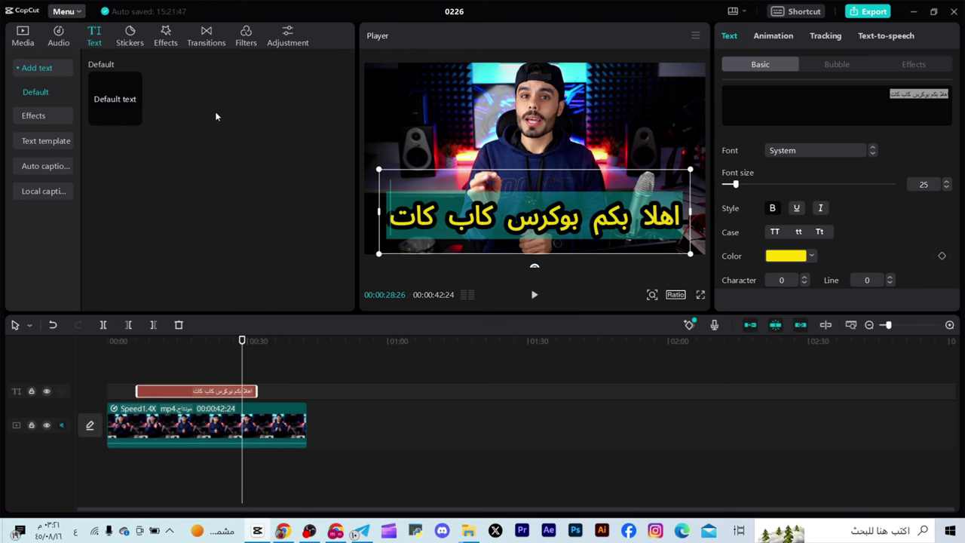
Browse the trending stickers in the sticker library.
mouse_move(124, 90)
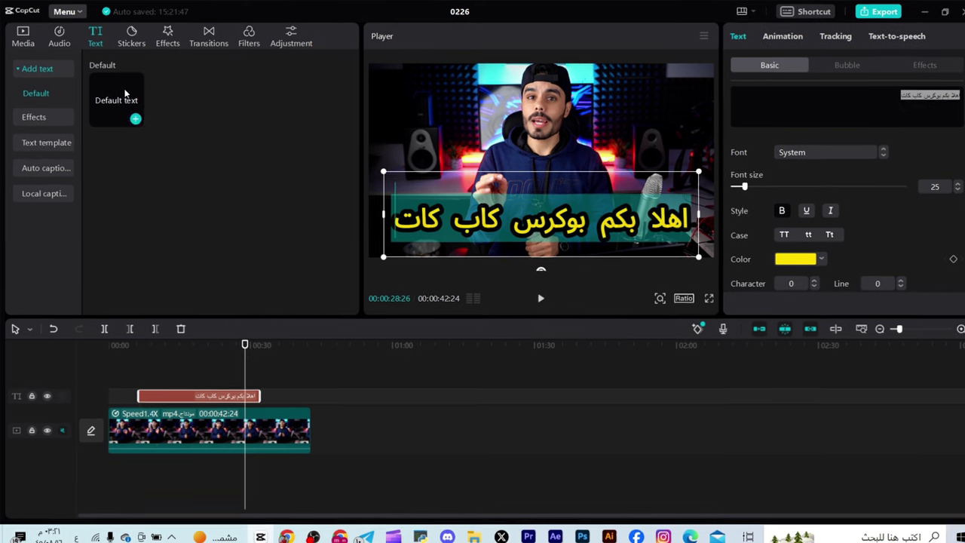
left_click(131, 38)
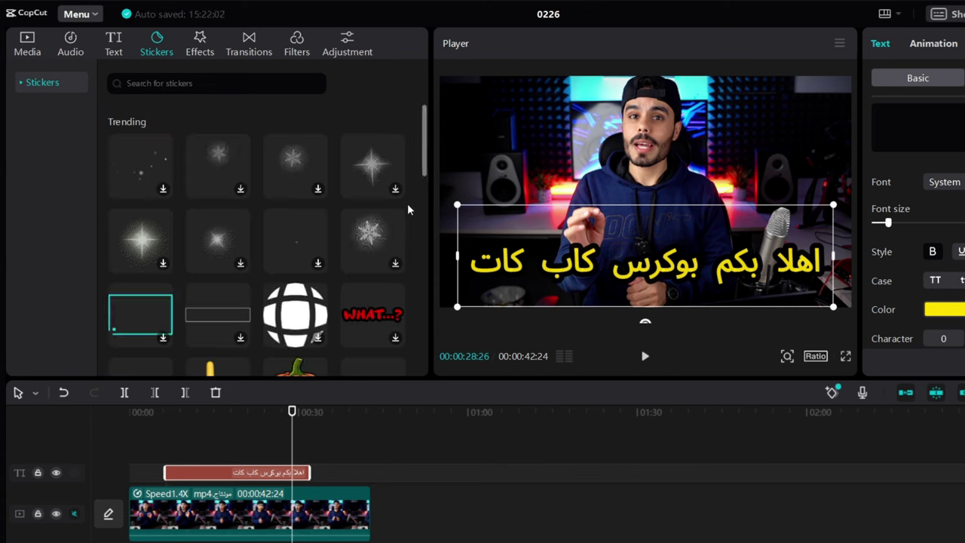
scroll(294, 253, "down", 3)
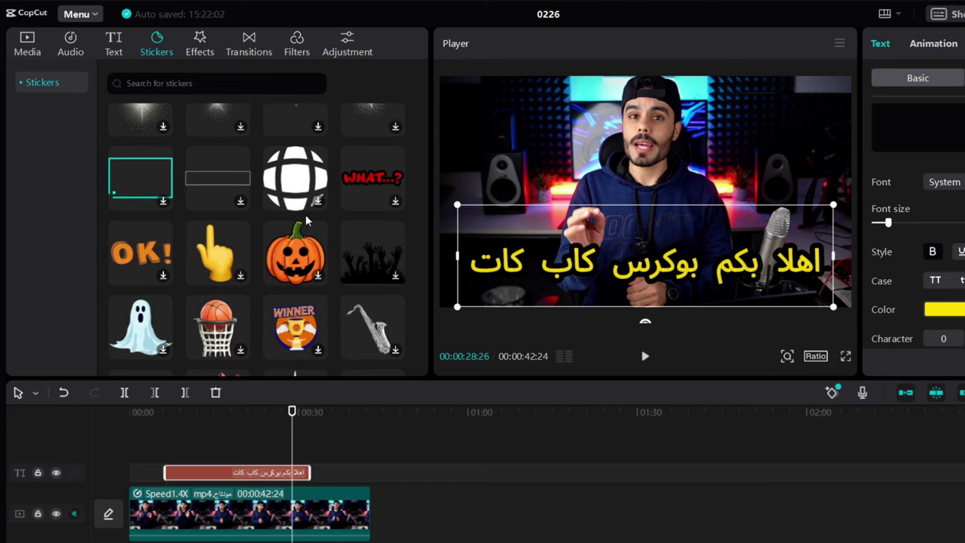
scroll(294, 218, "up", 3)
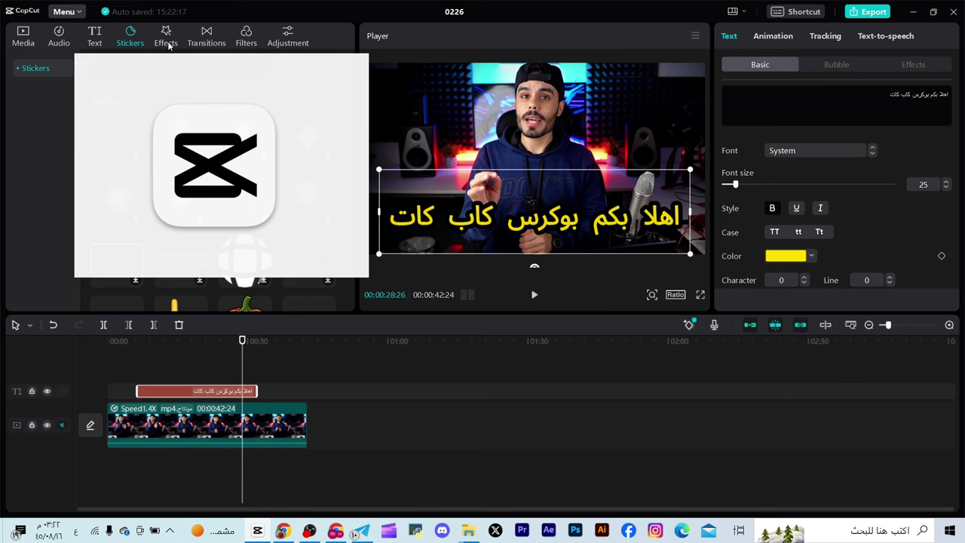
Browse the Opening & closing video effects, then select the video clip and look through the Overlay and Camera transitions.
left_click(167, 37)
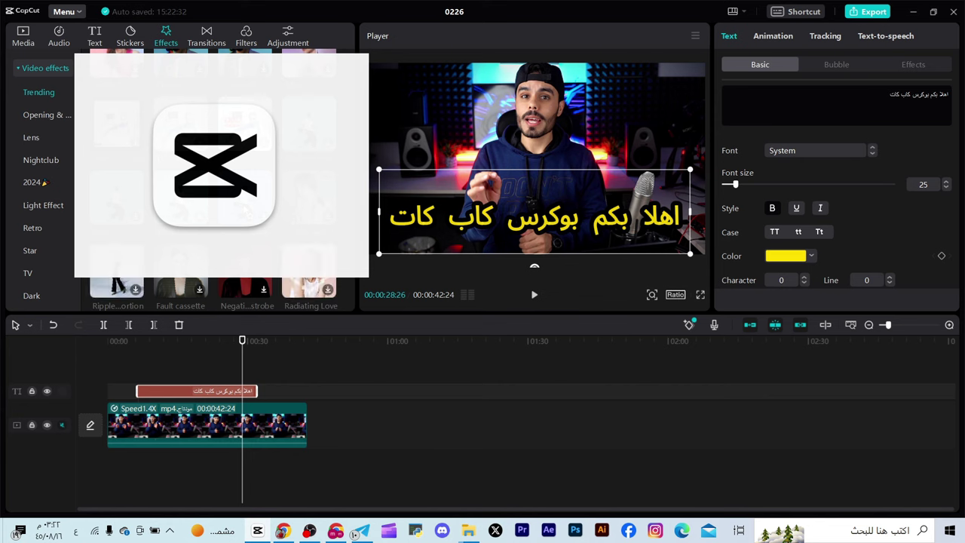
left_click(45, 117)
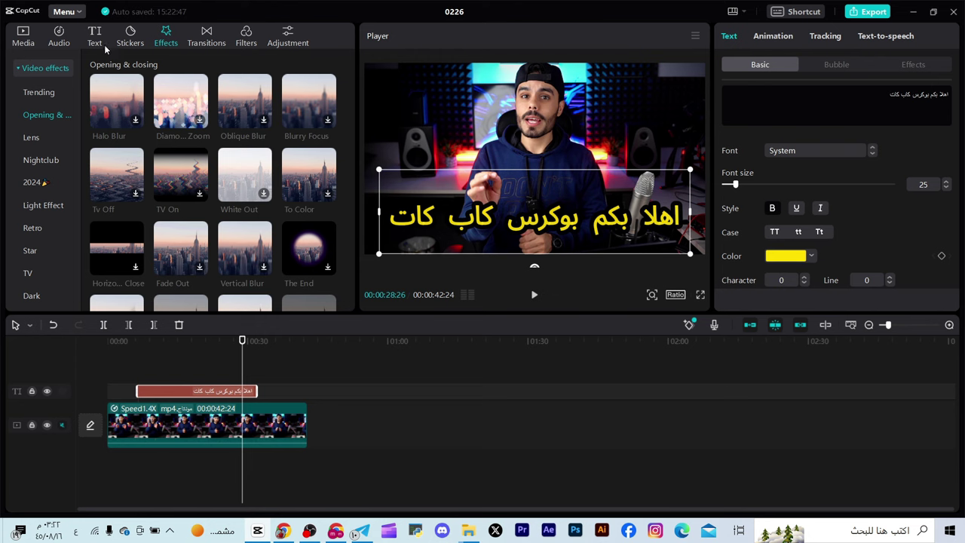
left_click(204, 43)
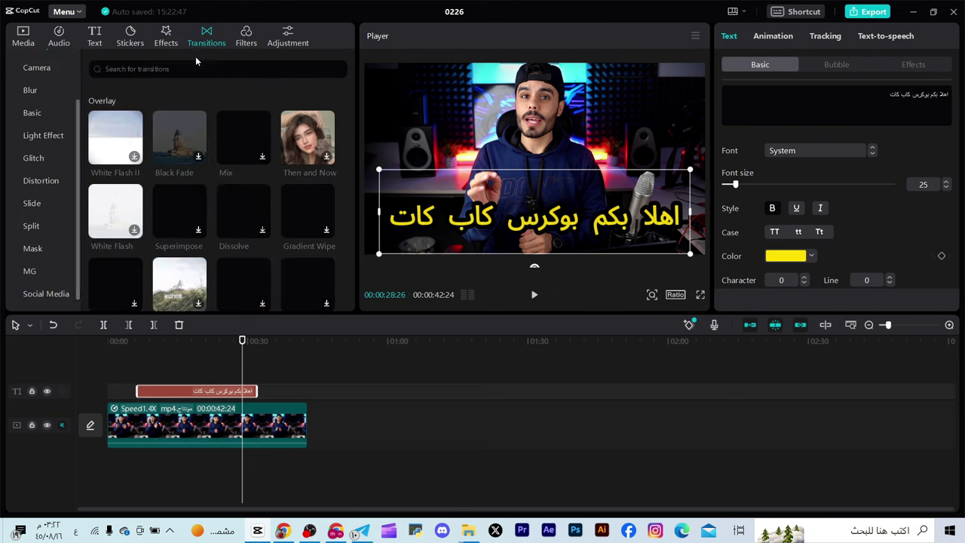
left_click(217, 430)
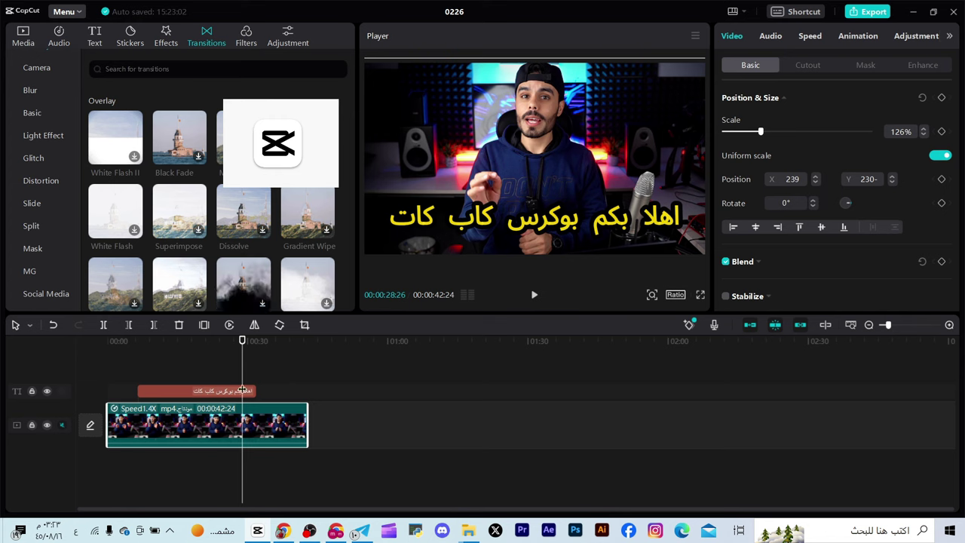
scroll(309, 286, "down", 2)
scroll(236, 153, "down", 2)
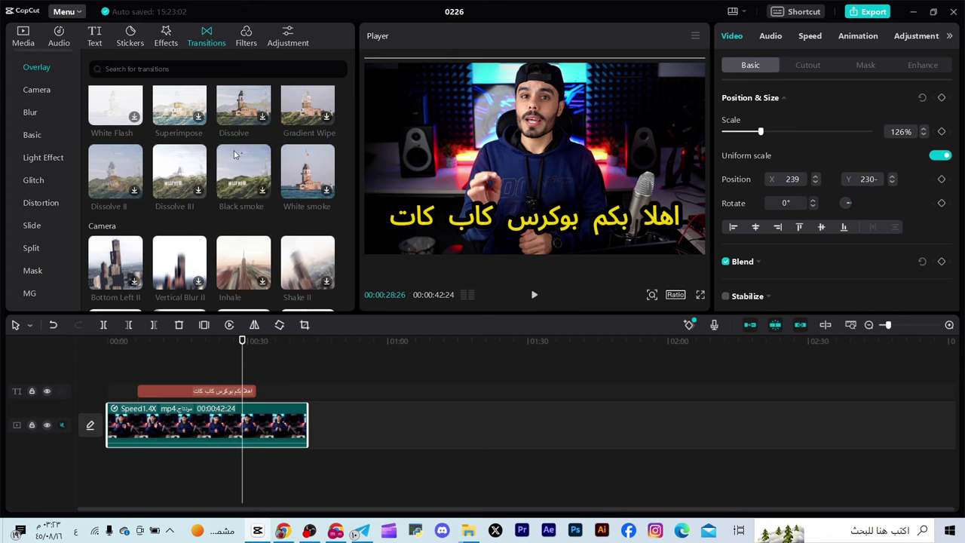
Browse the Life, Movies, Mono and Food filters, and view the custom adjustment and LUT import options.
left_click(246, 38)
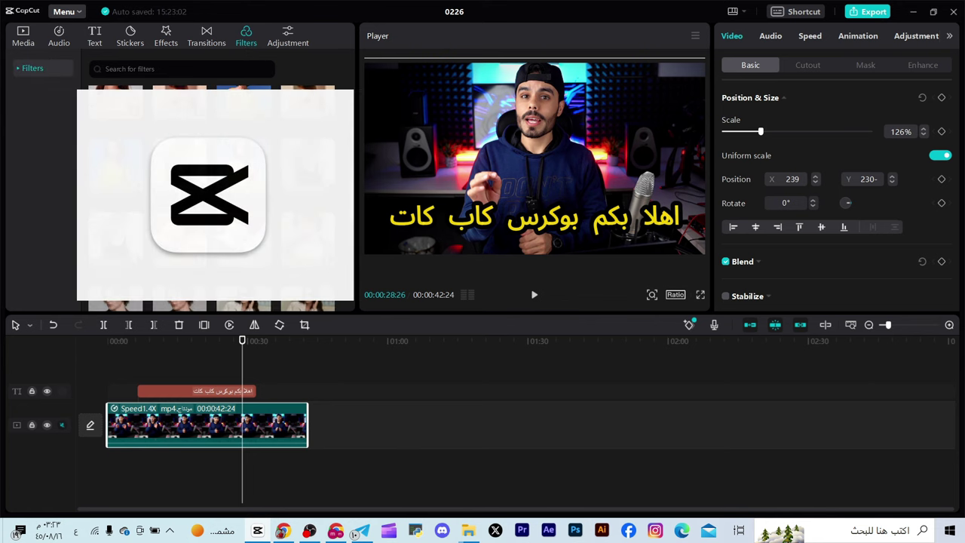
left_click(50, 75)
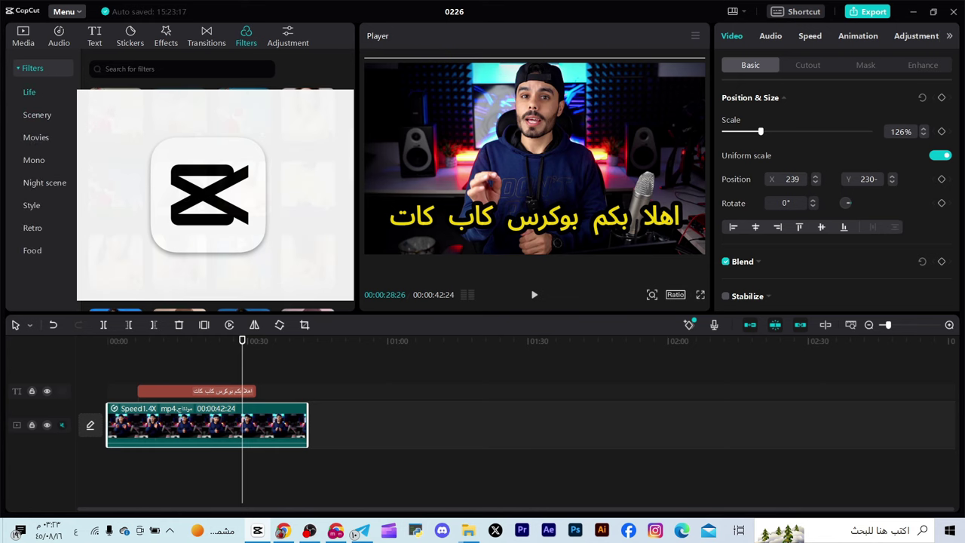
left_click(39, 139)
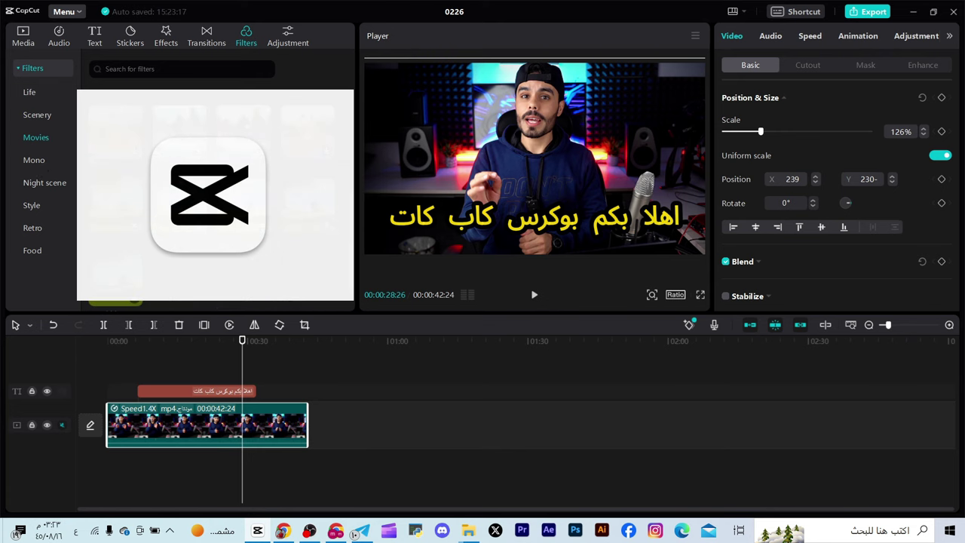
left_click(34, 160)
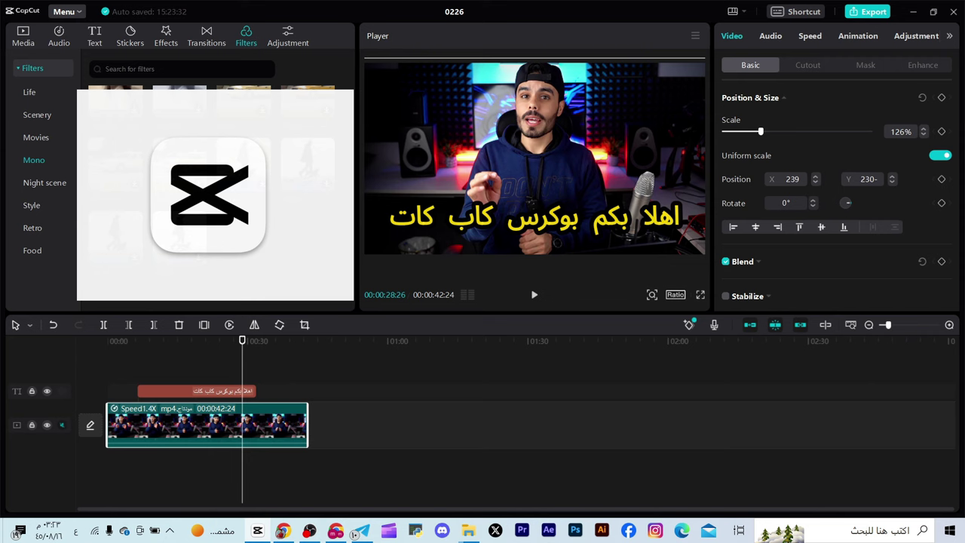
left_click(54, 251)
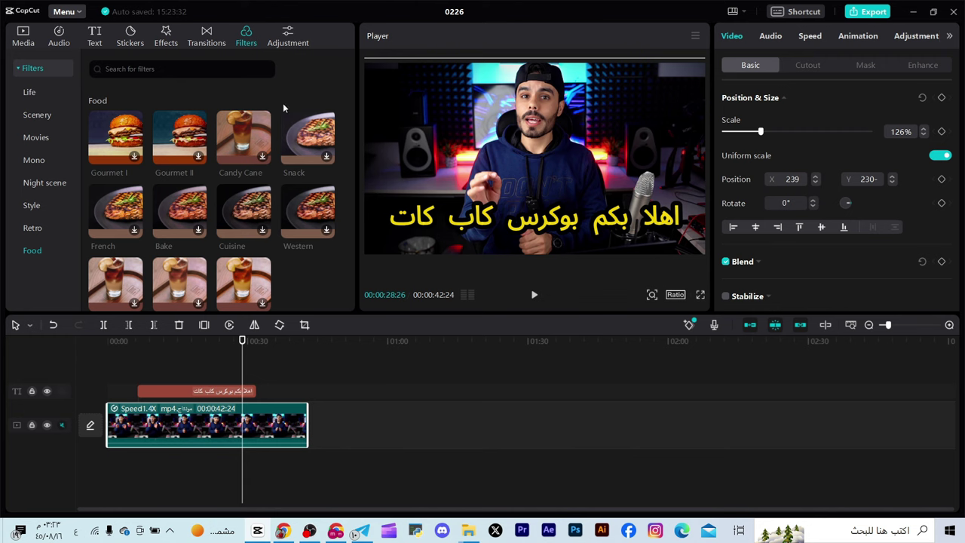
left_click(291, 45)
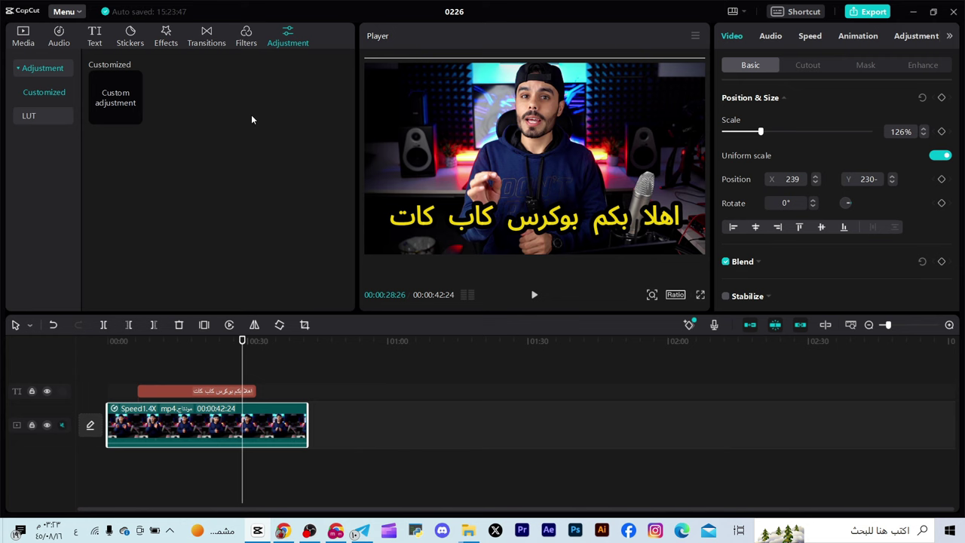
left_click(42, 116)
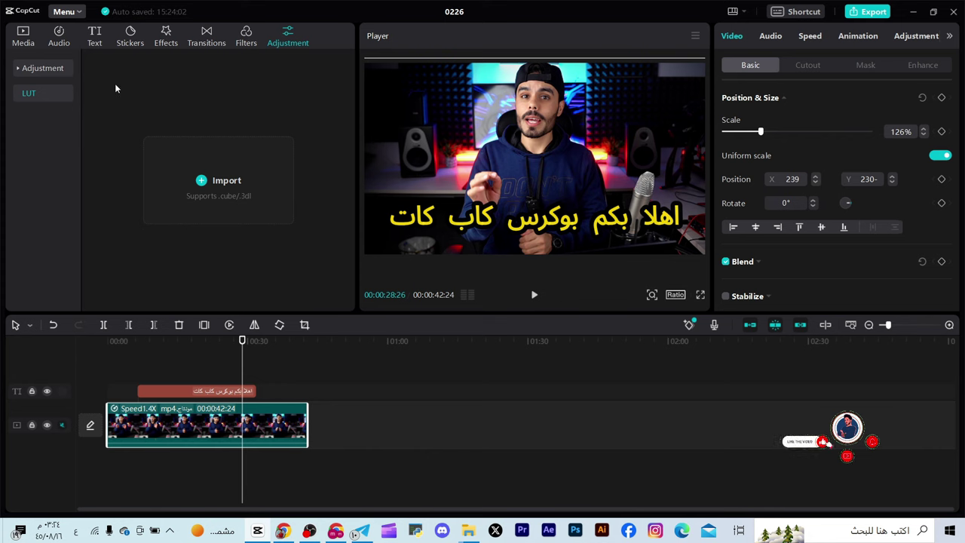
Review the main menu commands and the keyboard shortcut list, closing both again.
left_click(78, 14)
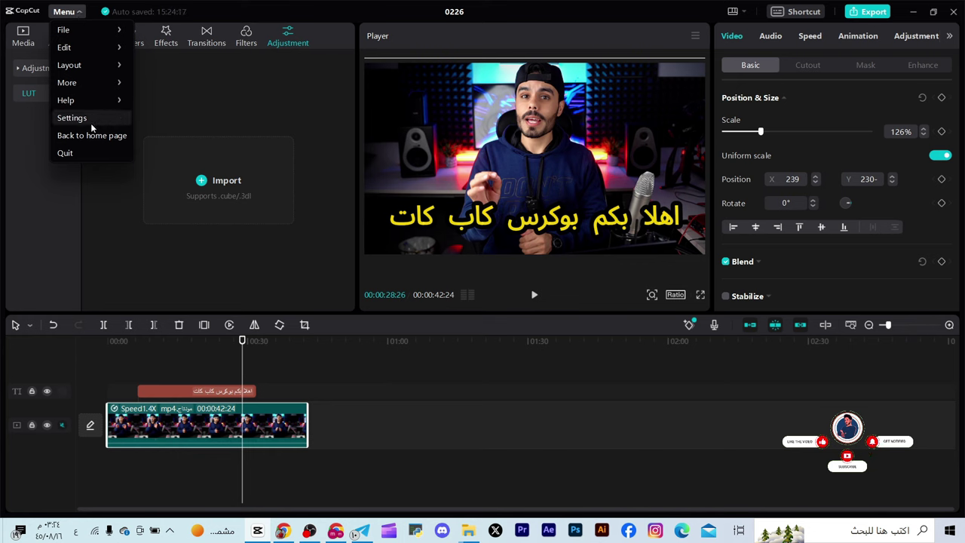
left_click(79, 13)
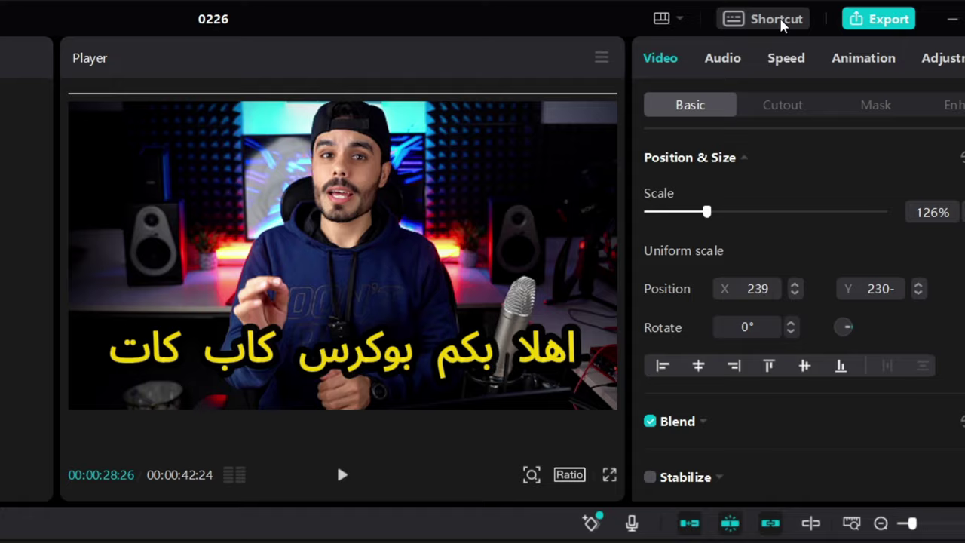
left_click(779, 15)
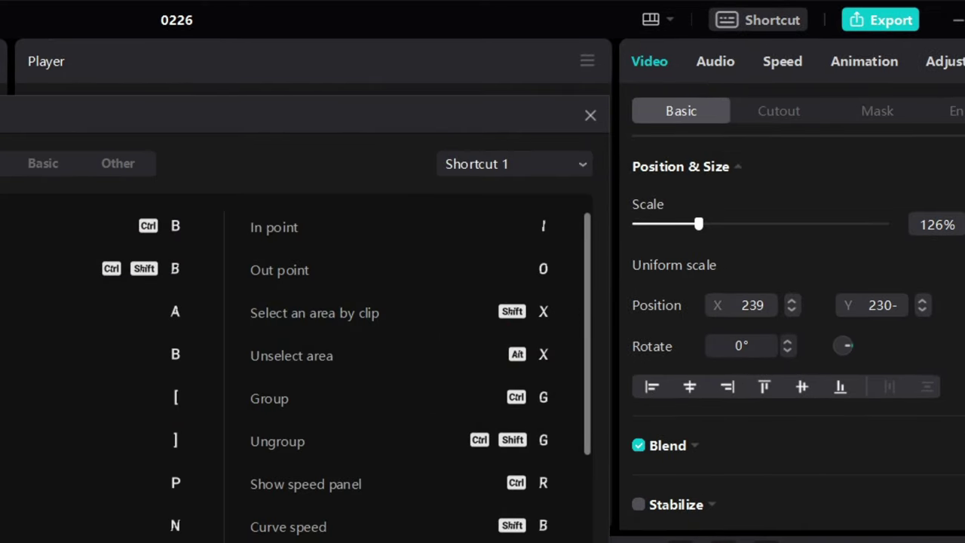
key("Escape")
Try the Media first, Player first and Adjustment first workspace layouts.
left_click(654, 19)
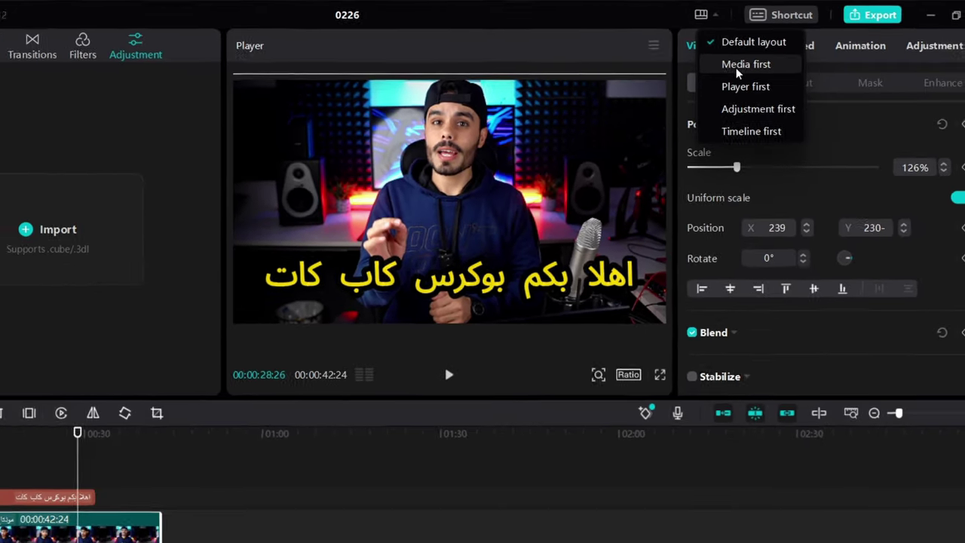
left_click(725, 74)
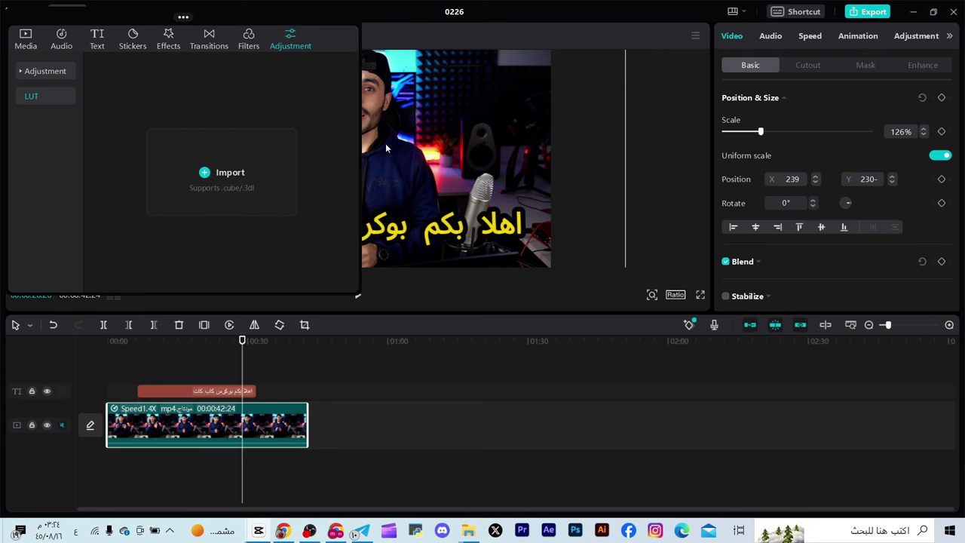
left_click(744, 12)
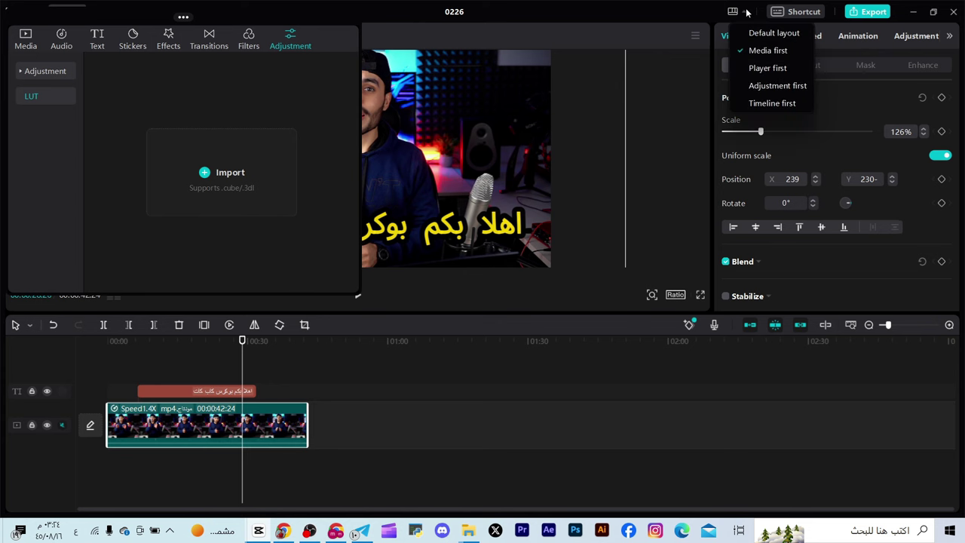
left_click(760, 73)
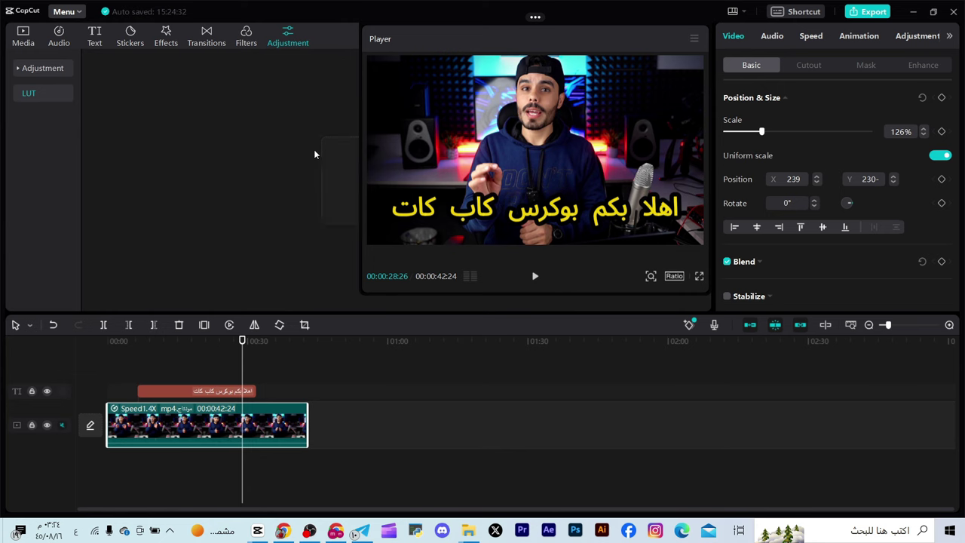
left_click(739, 13)
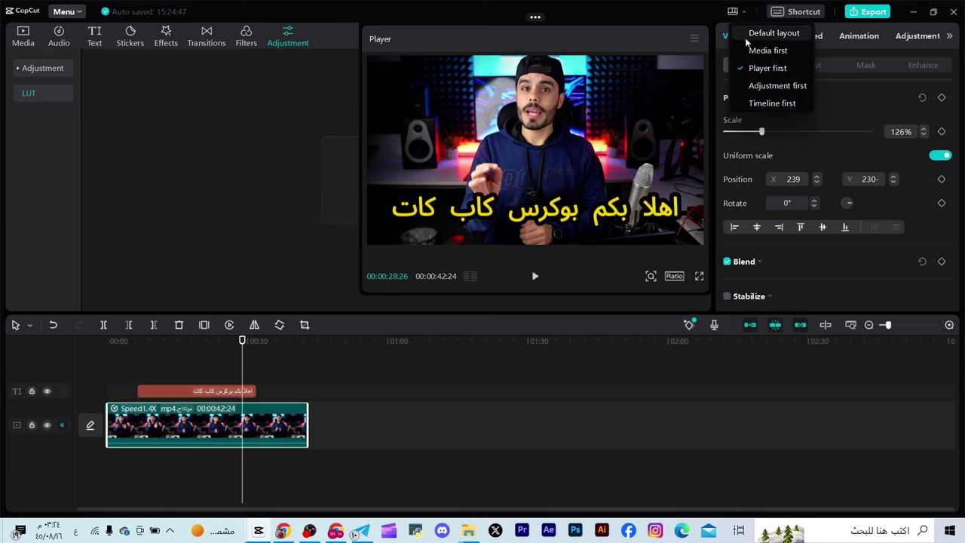
left_click(763, 88)
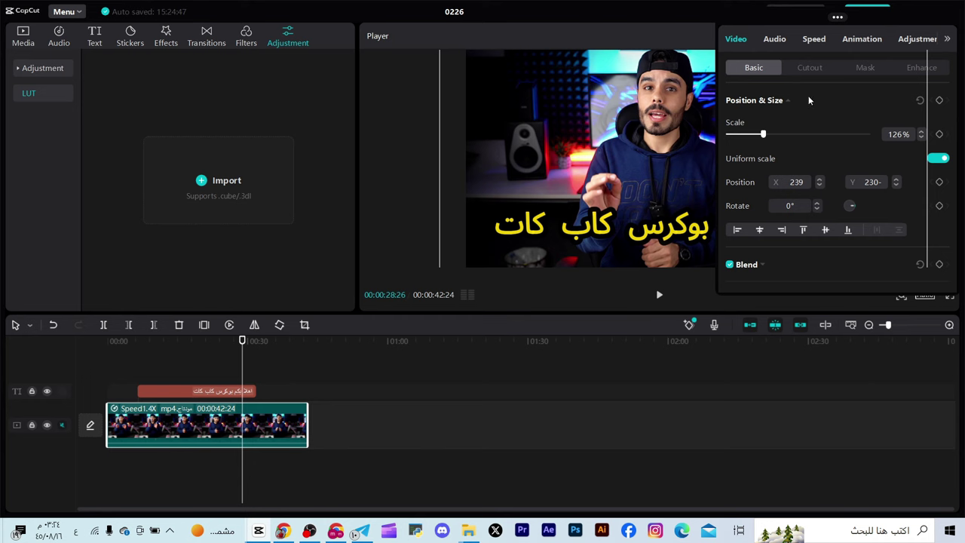
Expand the clip settings panel to full screen, return it to a window, and restore the default layout.
left_click(836, 26)
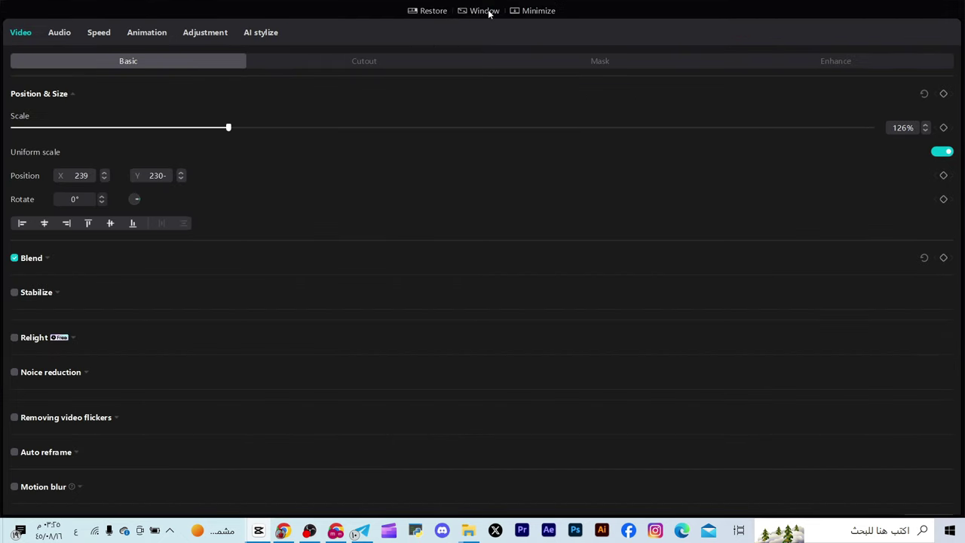
left_click(472, 12)
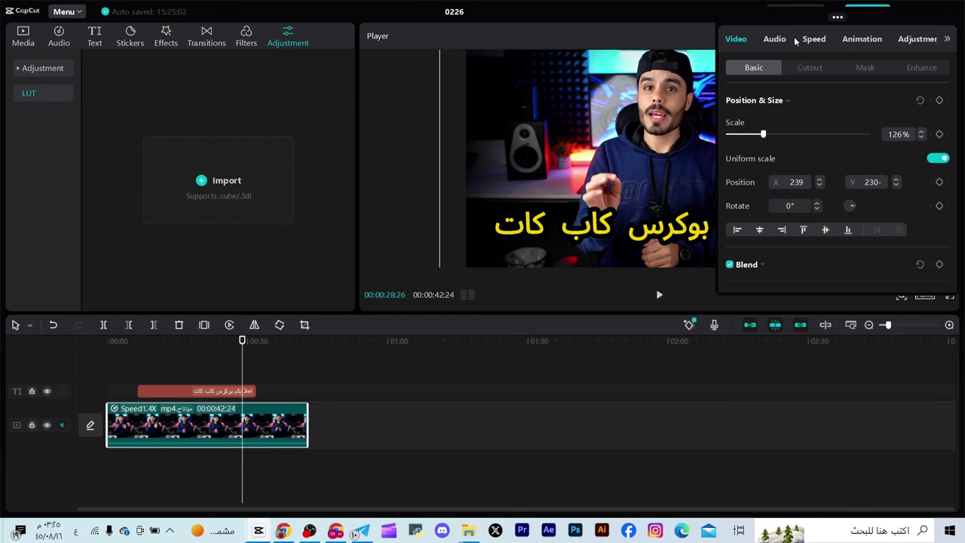
mouse_move(834, 24)
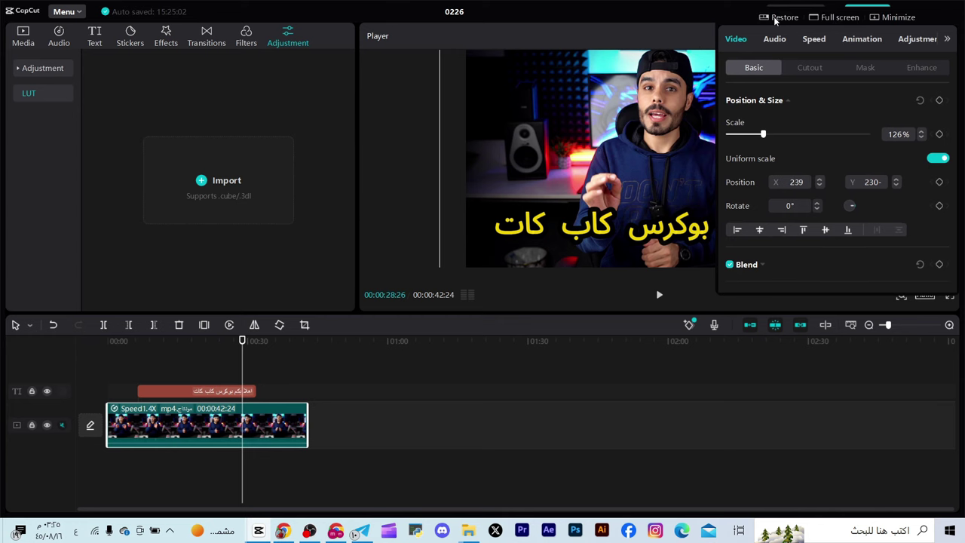
left_click(781, 17)
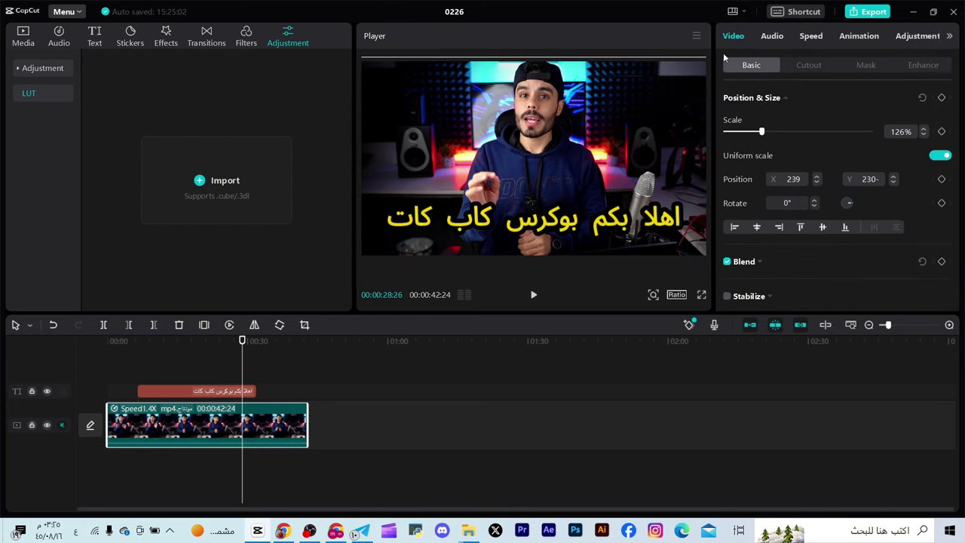
left_click(739, 12)
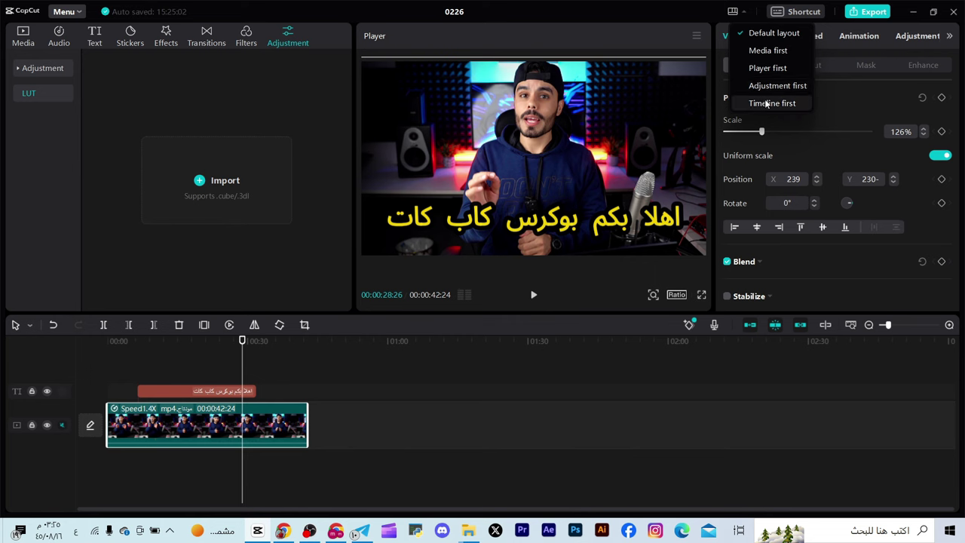
left_click(857, 101)
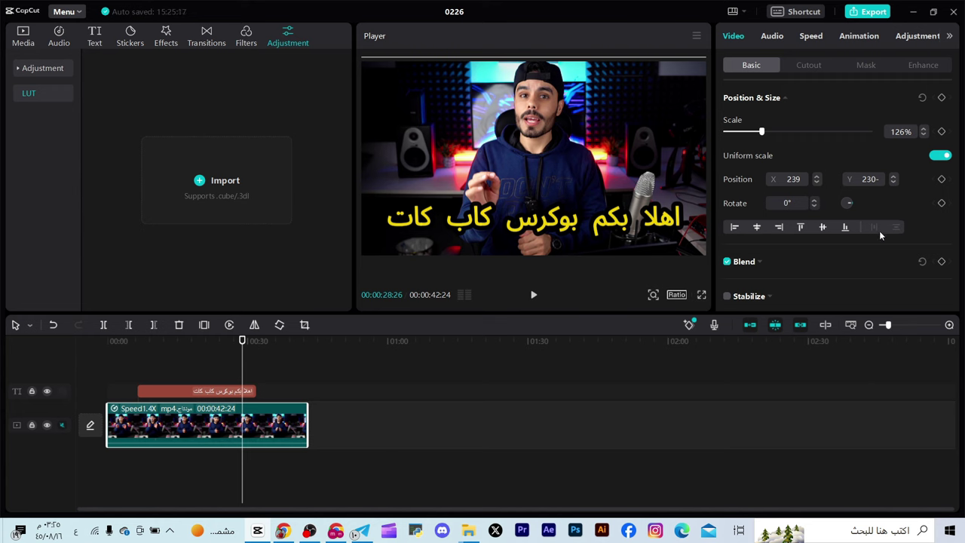
Review the Player's options for color oscilloscope, preview quality and still frame export.
left_click(696, 35)
mouse_move(704, 65)
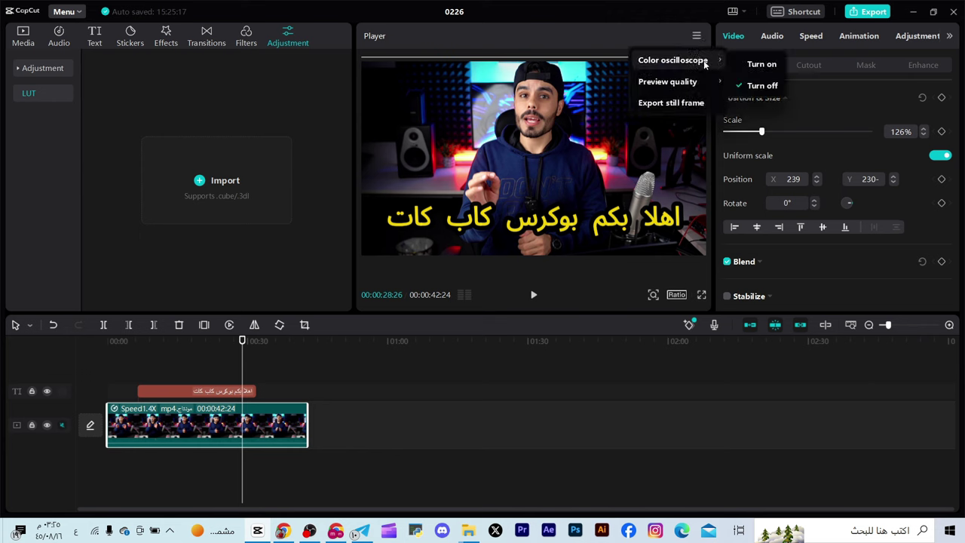
mouse_move(707, 82)
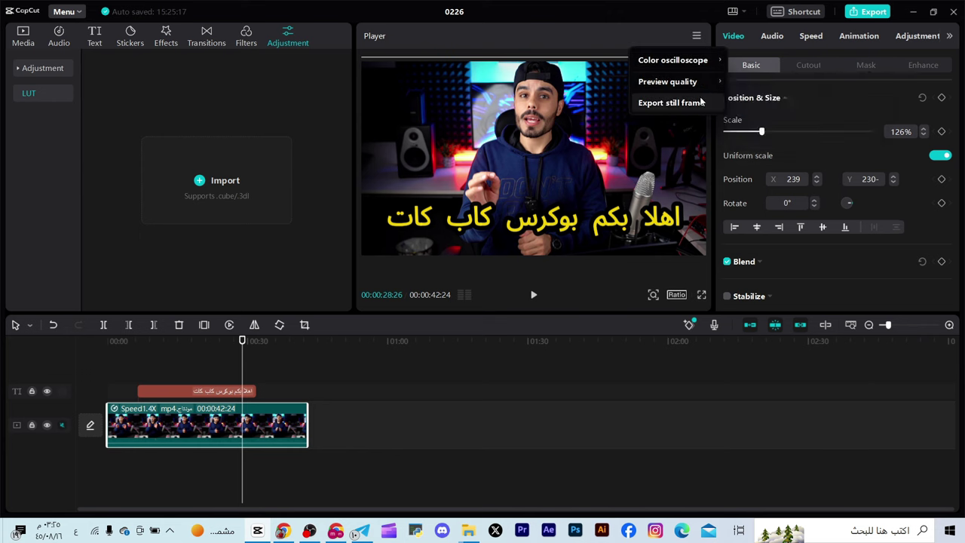
mouse_move(673, 60)
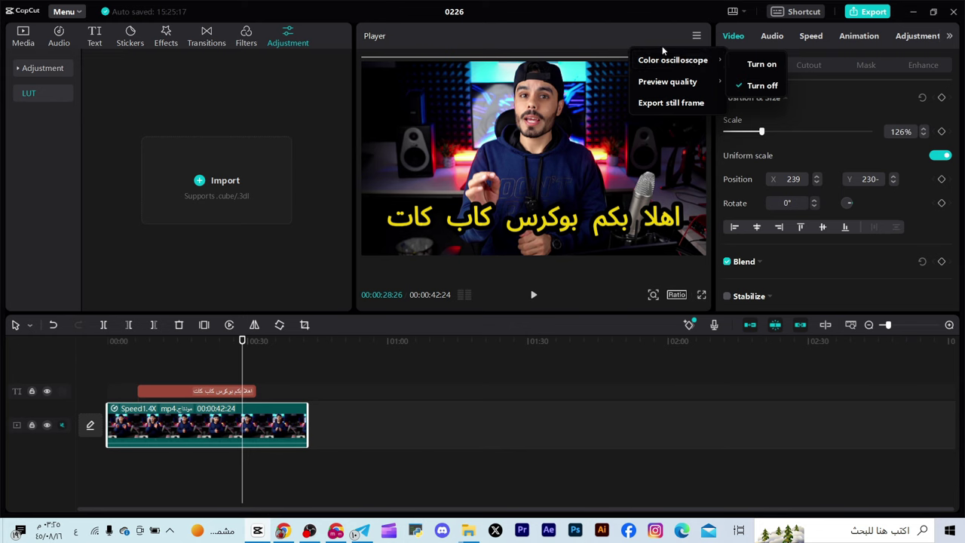
left_click(533, 39)
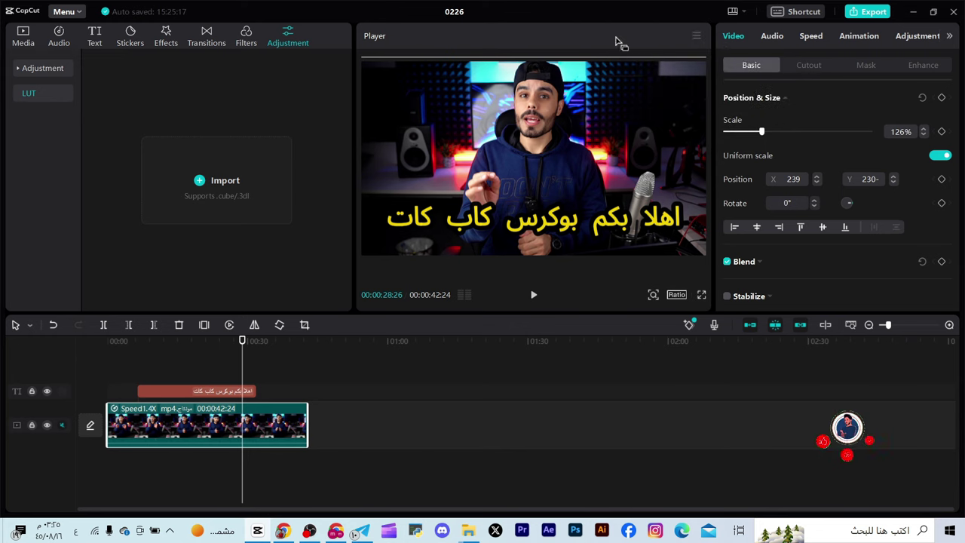
Turn on the color oscilloscope in the Player.
left_click(696, 35)
mouse_move(697, 68)
left_click(758, 66)
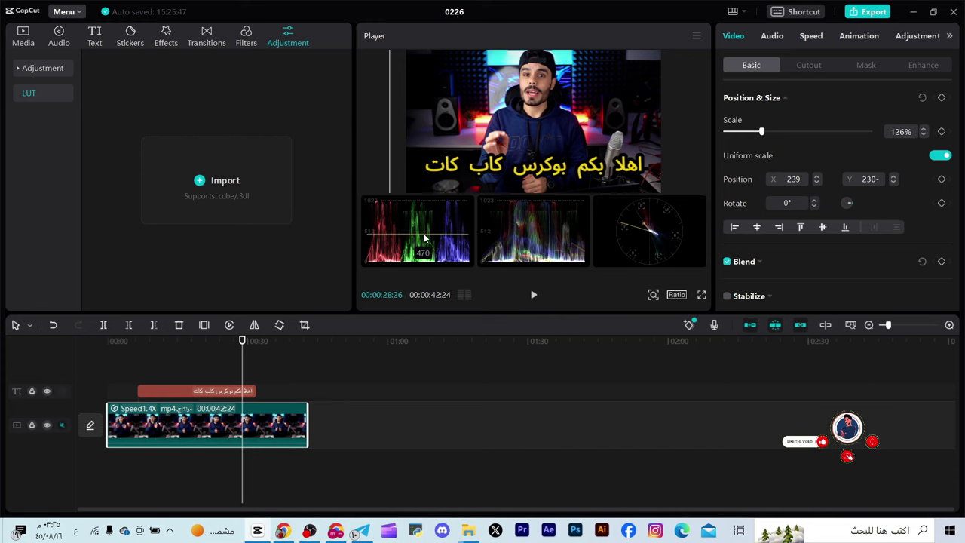
Set the Player's preview quality to Quality priority.
left_click(695, 36)
mouse_move(704, 90)
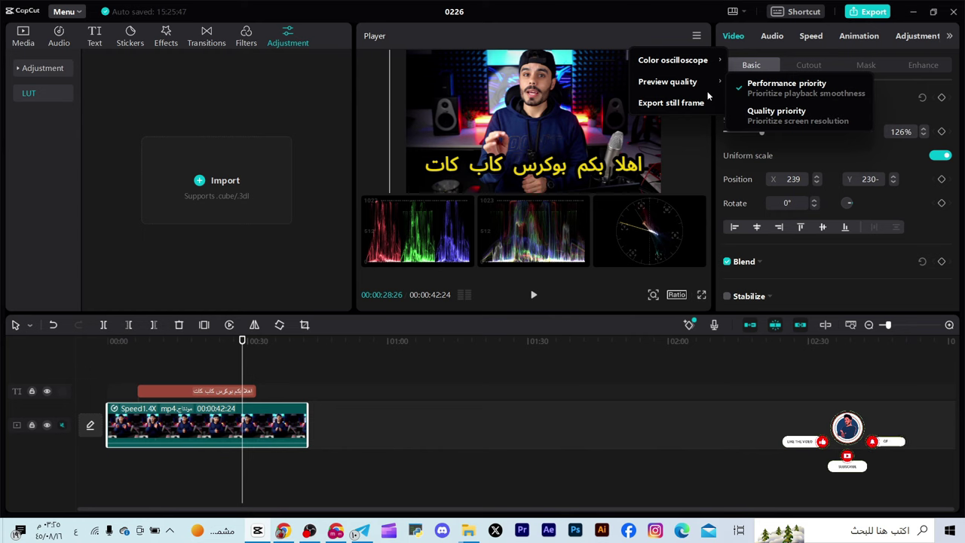
left_click(792, 118)
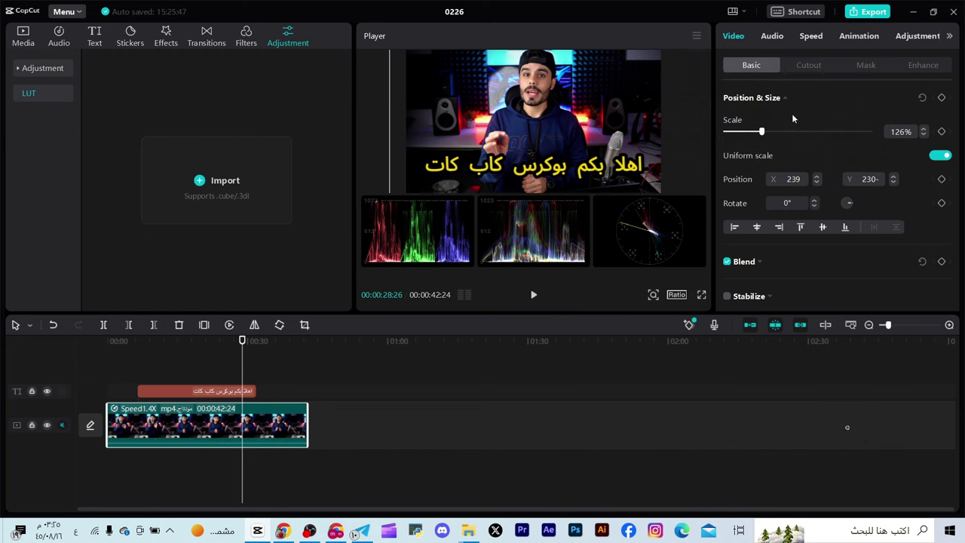
Turn off the color oscilloscope in the Player and review the preview quality options.
left_click(697, 38)
mouse_move(714, 62)
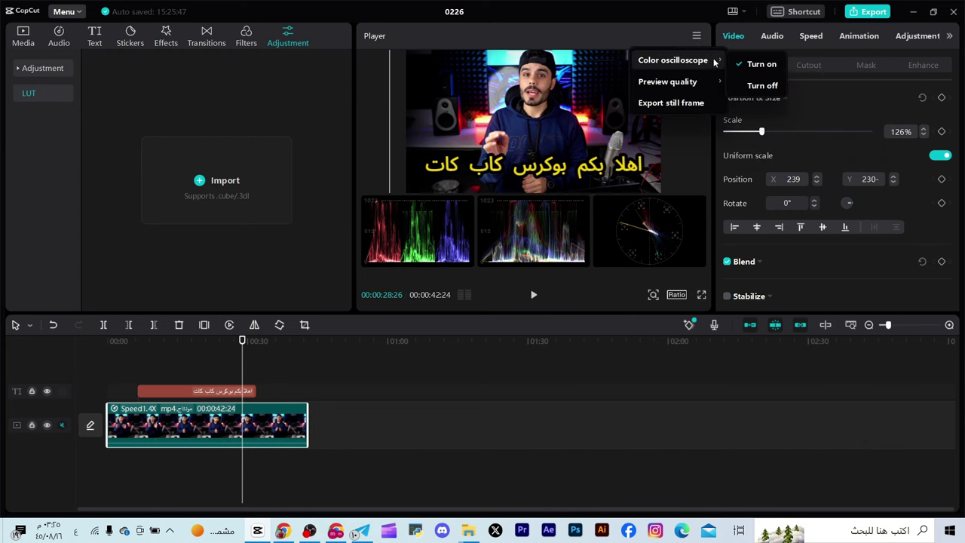
left_click(759, 85)
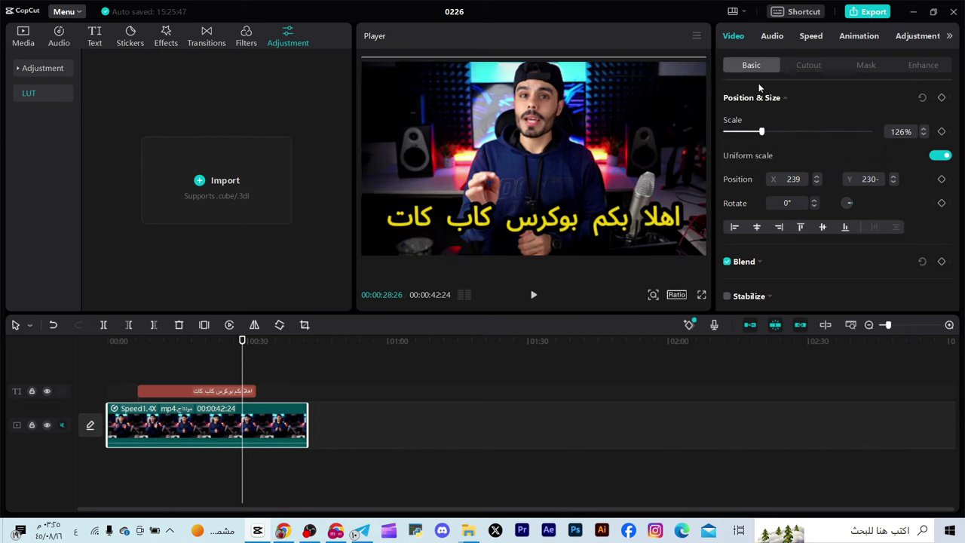
left_click(695, 39)
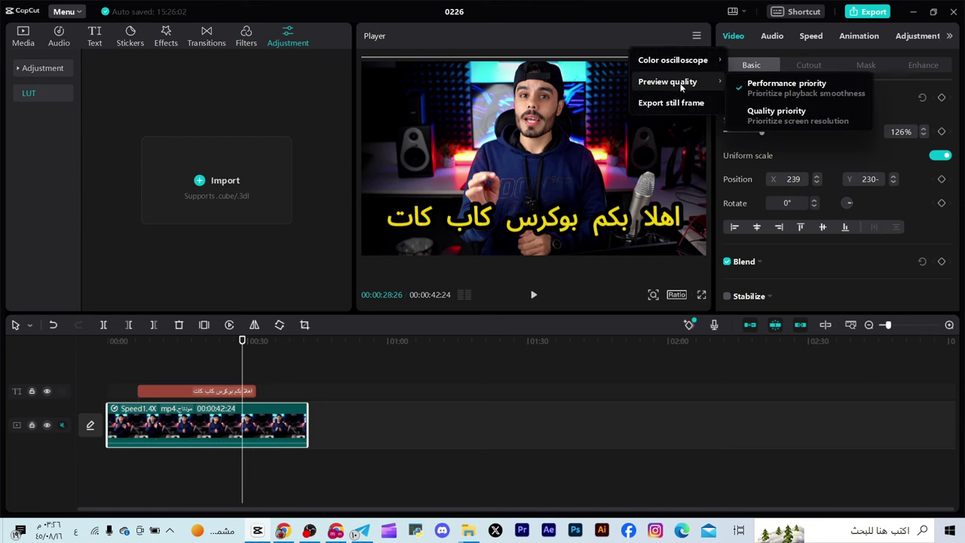
left_click(163, 112)
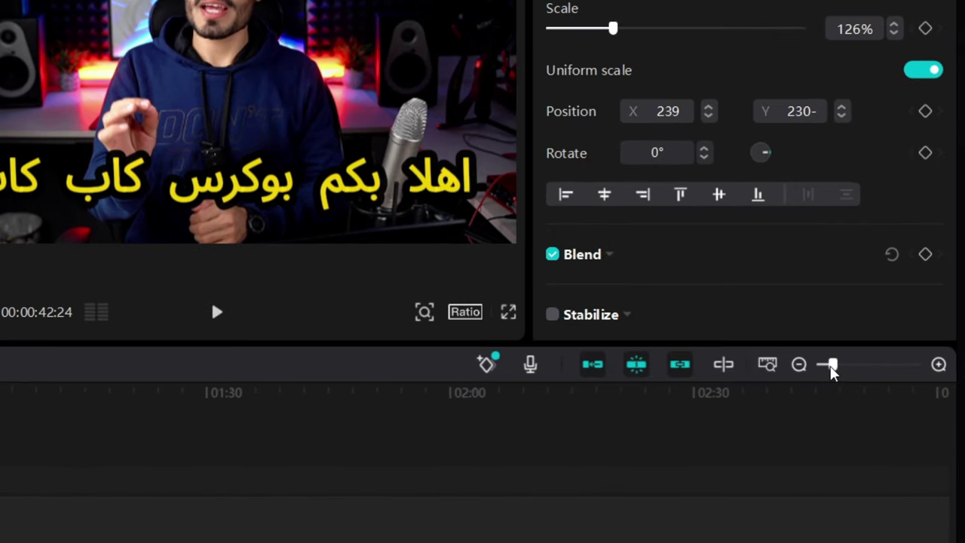
Zoom the timeline in to frame level and back out to inspect the clip at different scales.
left_click_drag(887, 326, 894, 327)
left_click_drag(843, 369, 918, 368)
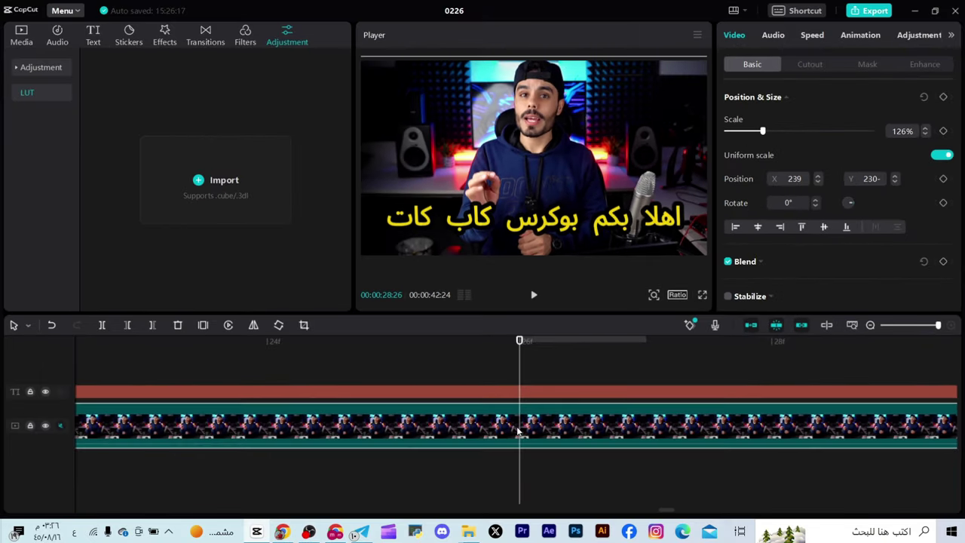
left_click_drag(911, 325, 890, 334)
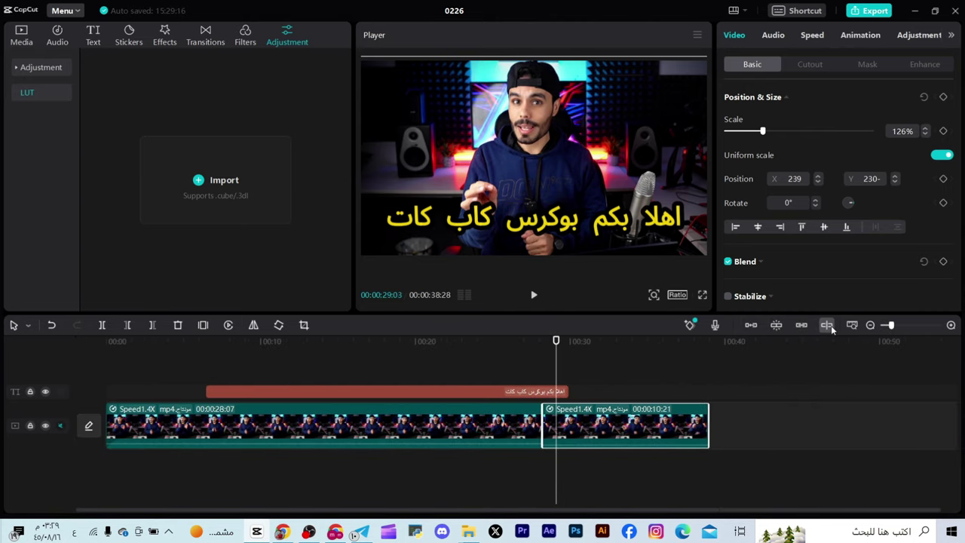
Turn on the preview axis, linkage and auto snapping for the timeline.
left_click(827, 325)
left_click(802, 325)
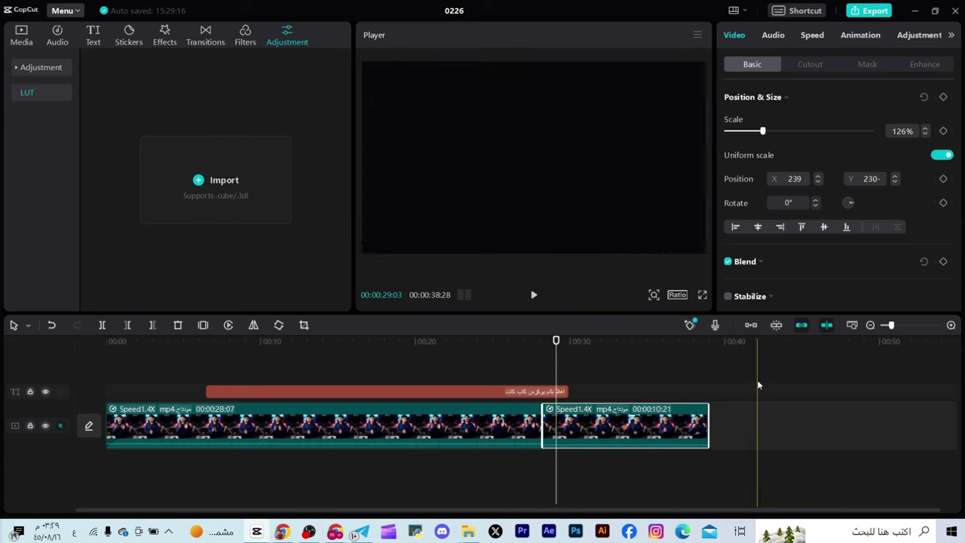
left_click(545, 367)
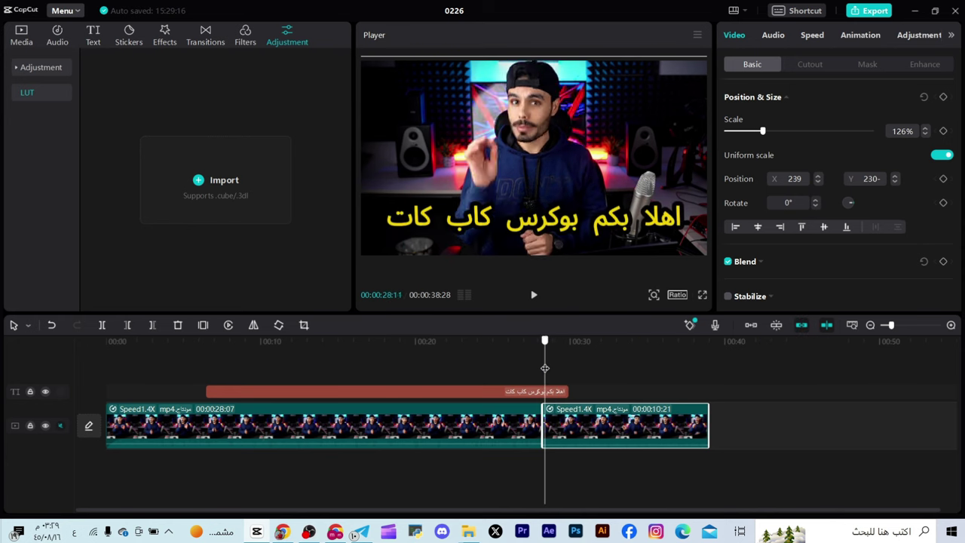
left_click(778, 325)
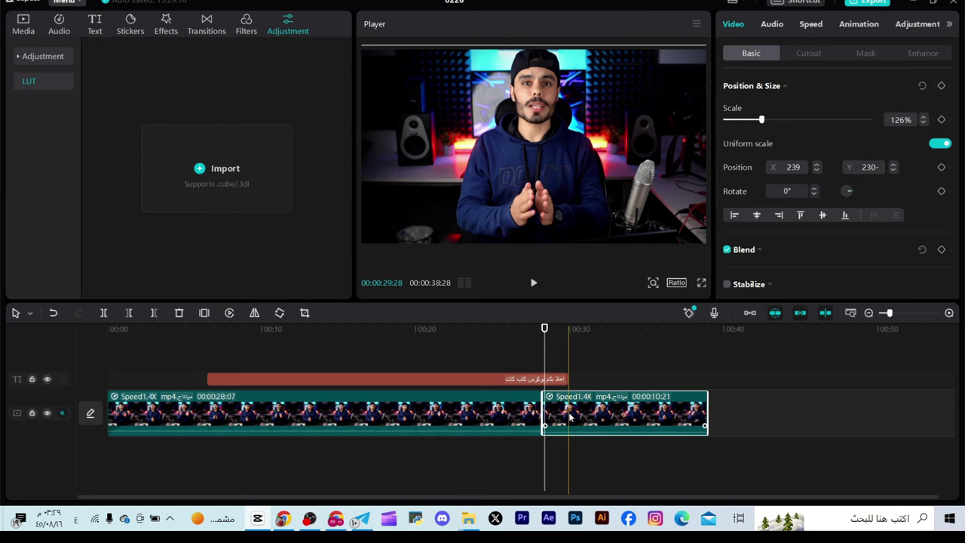
Snap the second video clip to the end of the text clip, and move it back against the first clip.
left_click_drag(385, 536, 434, 537)
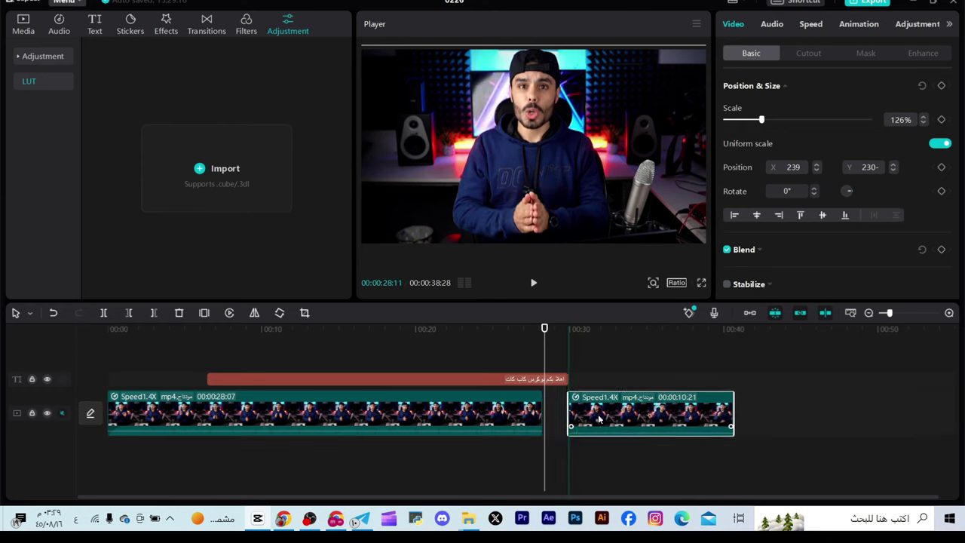
left_click_drag(599, 419, 577, 418)
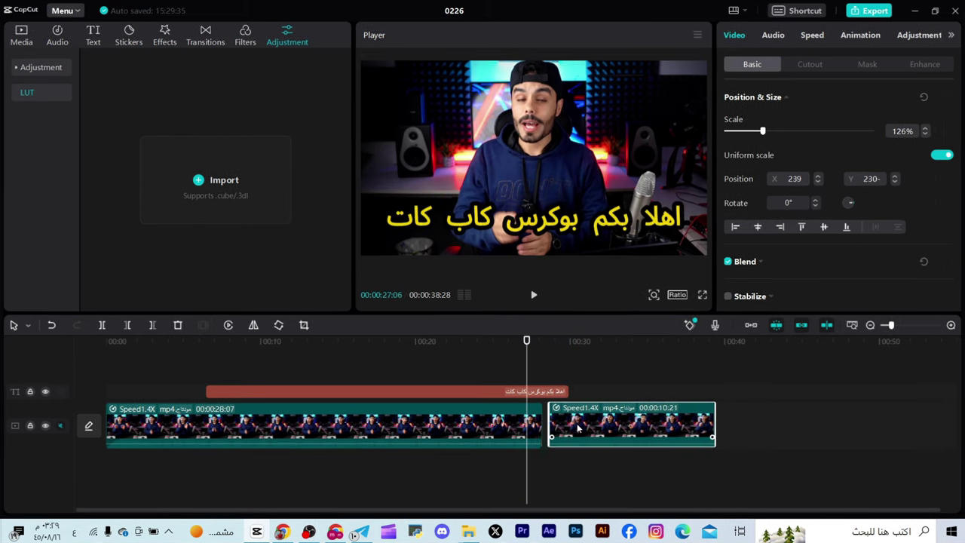
left_click_drag(578, 428, 572, 431)
left_click(847, 427)
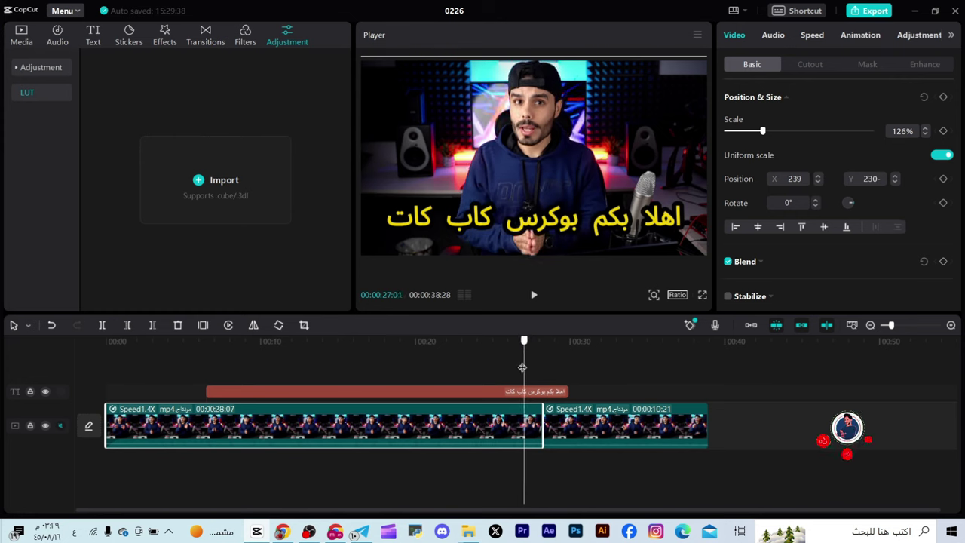
Switch the main track magnet on and off, and move the second clip away to start at about 38 seconds.
left_click_drag(522, 367, 478, 367)
mouse_move(596, 426)
left_mouse_down()
mouse_move(717, 431)
mouse_move(611, 435)
left_mouse_up()
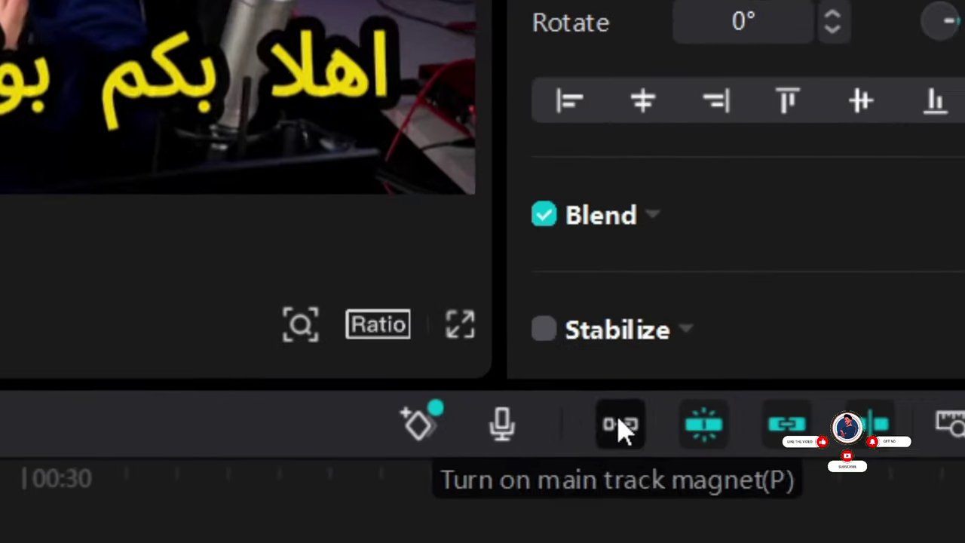
left_click(620, 427)
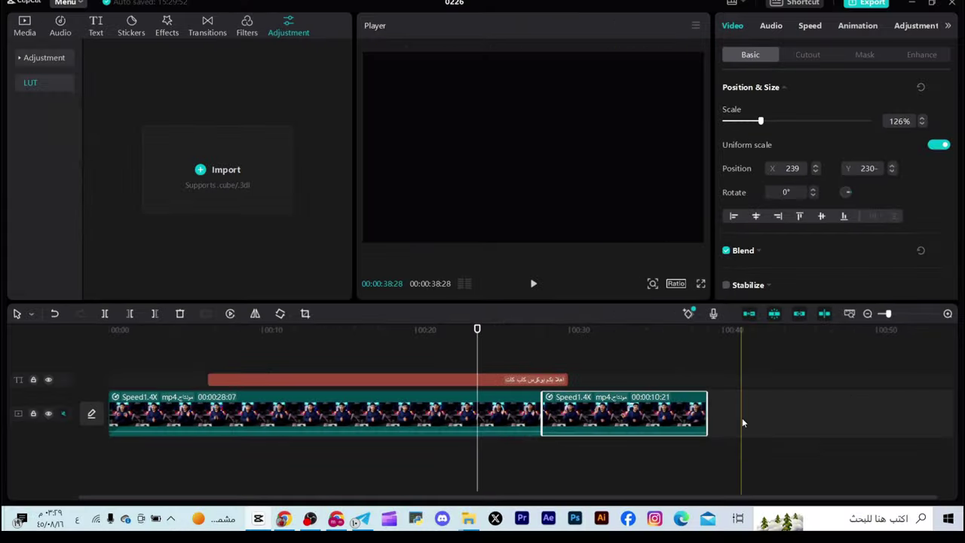
left_click(749, 313)
left_click_drag(625, 416, 771, 431)
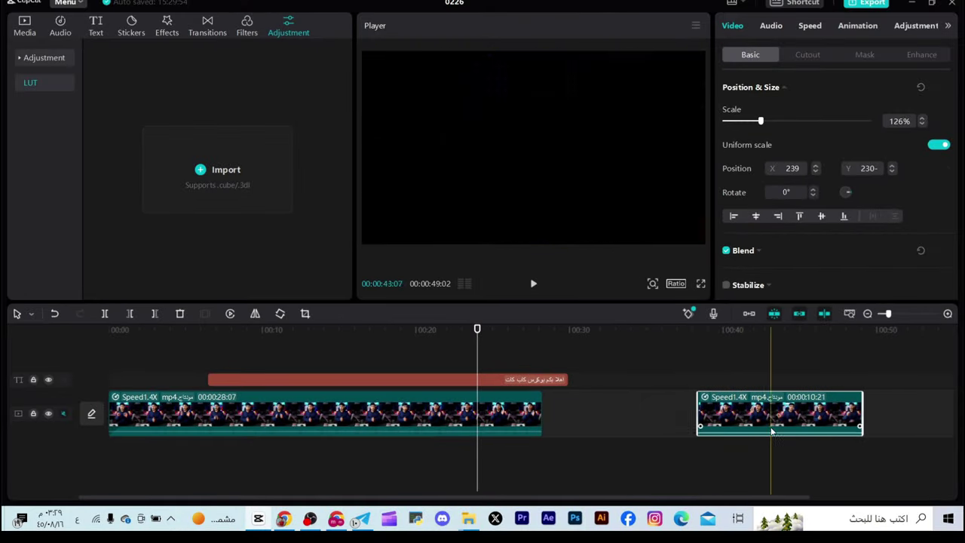
Split the first clip at 00:00:24:00, pull the cut piece away, and turn on the main track magnet to close the gaps.
left_click(510, 418)
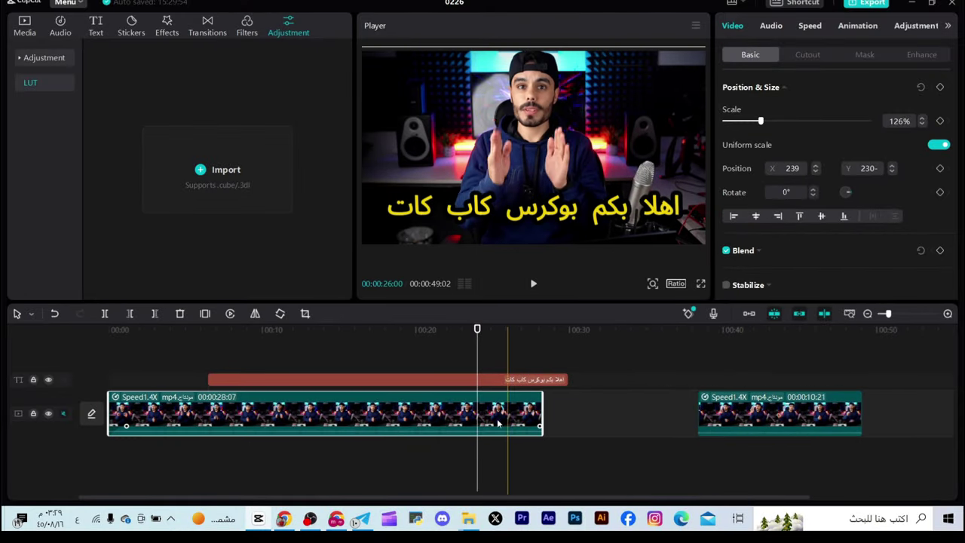
left_click(104, 312)
left_click_drag(510, 415, 551, 414)
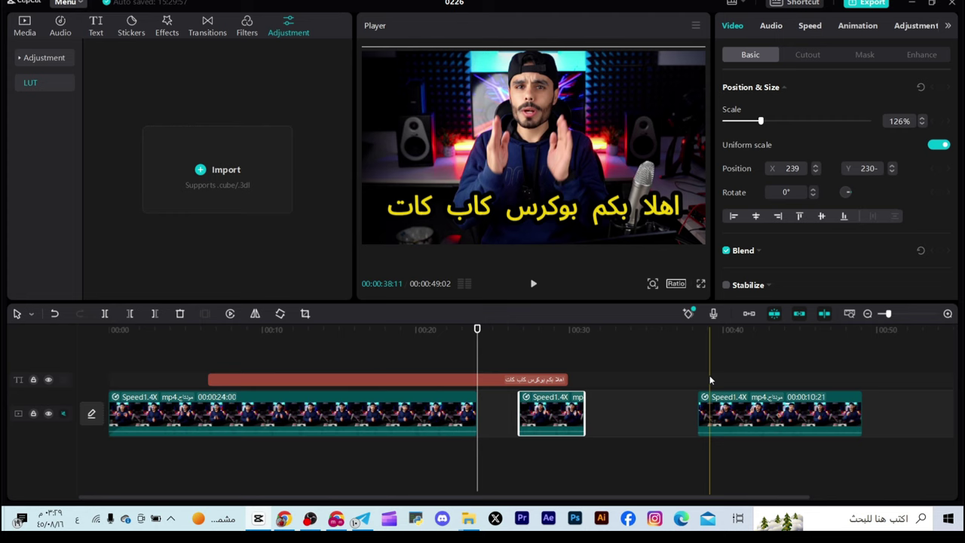
left_click(748, 313)
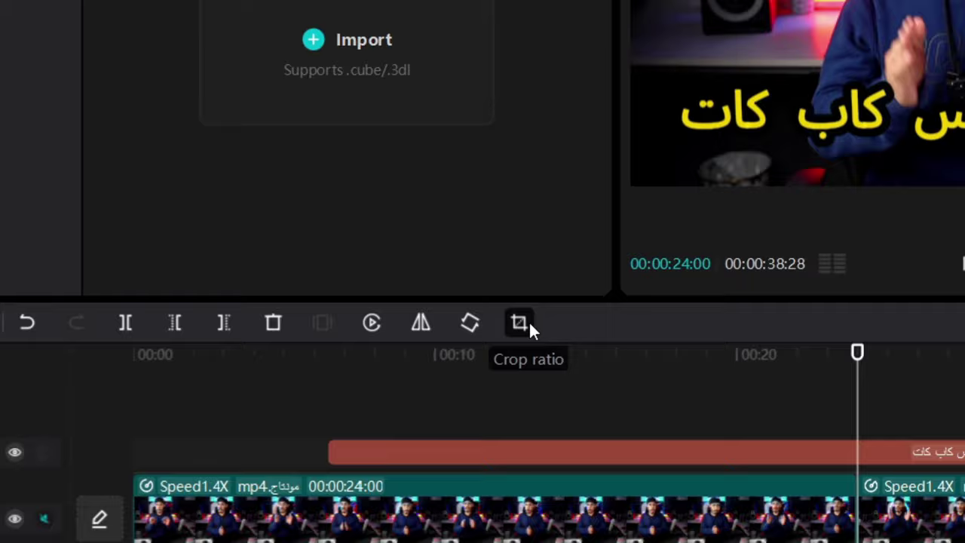
Crop the last video clip with the Free ratio, cutting both sides to frame the speaker.
left_click(610, 324)
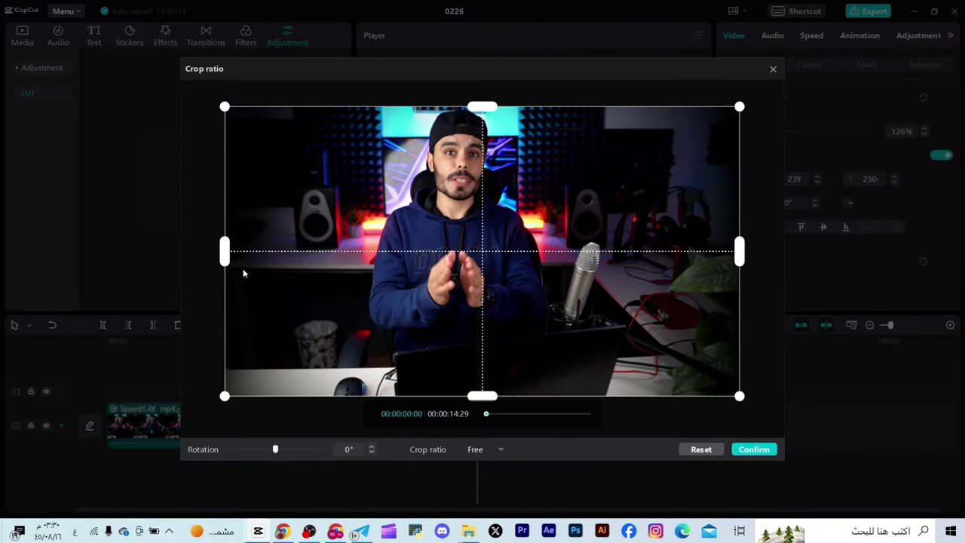
left_click_drag(230, 257, 345, 255)
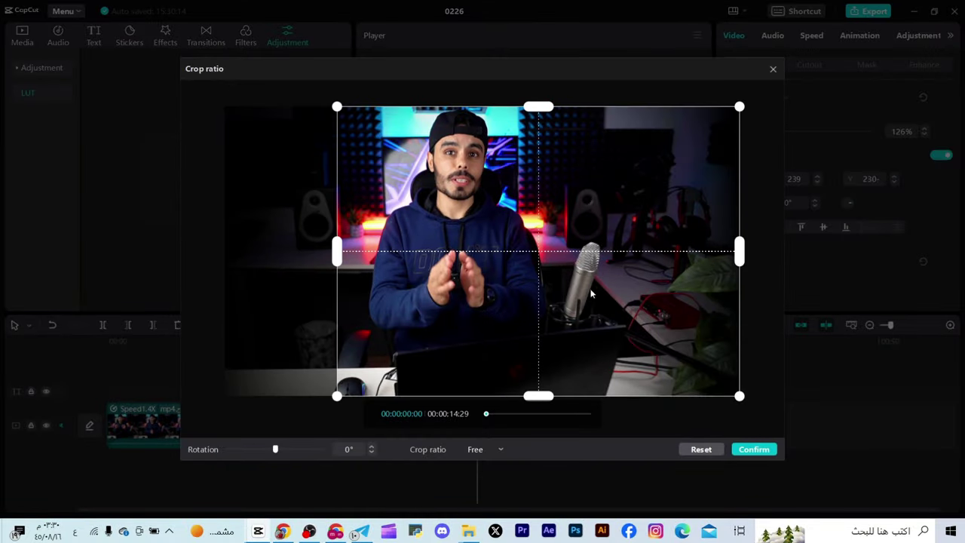
left_click_drag(725, 258, 592, 256)
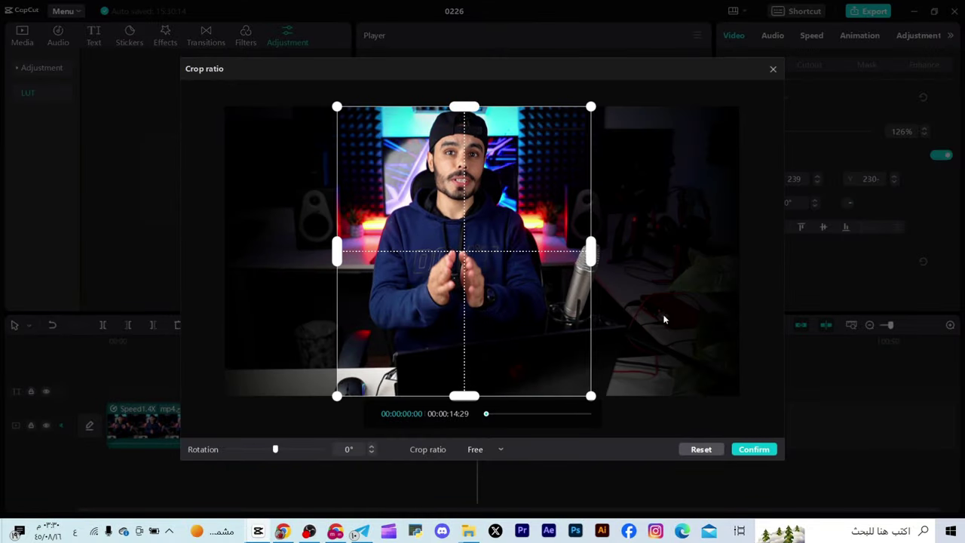
left_click(753, 449)
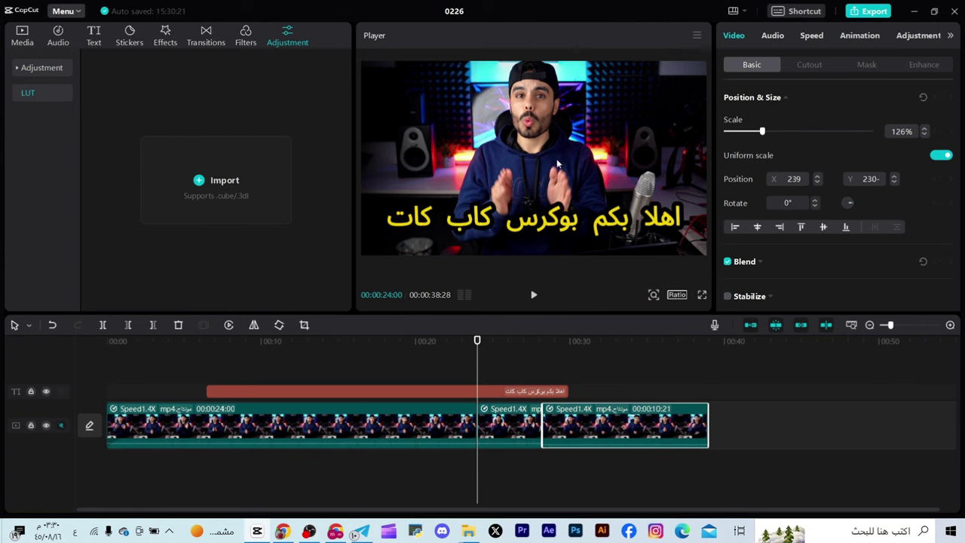
Compare the picture framing of the uncropped clips with that of the cropped last clip in the Player.
left_click(449, 430)
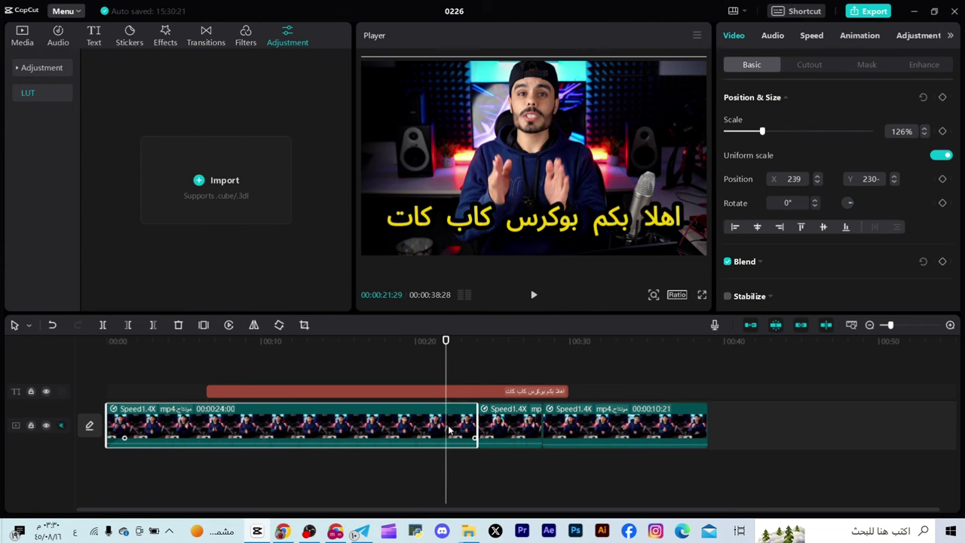
left_click(503, 341)
left_click(509, 426)
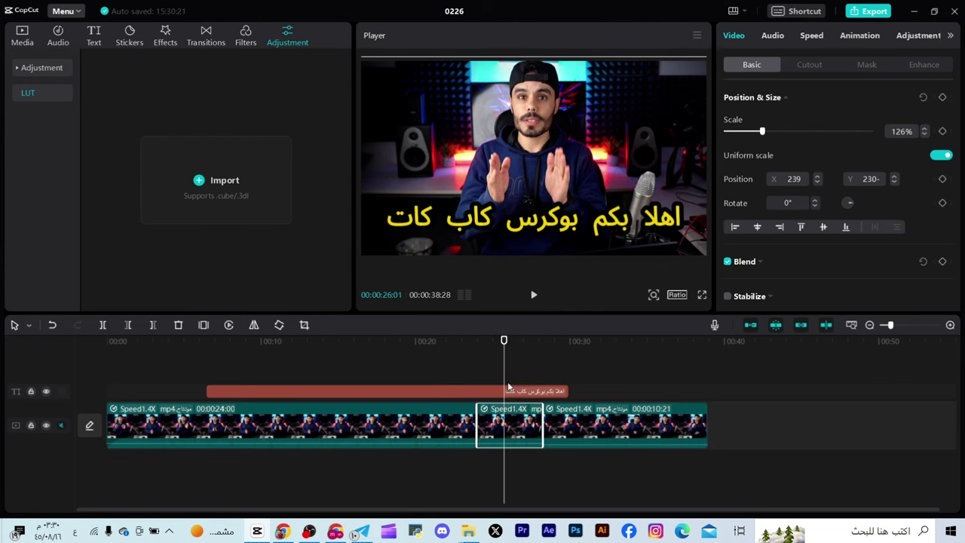
left_click(411, 426)
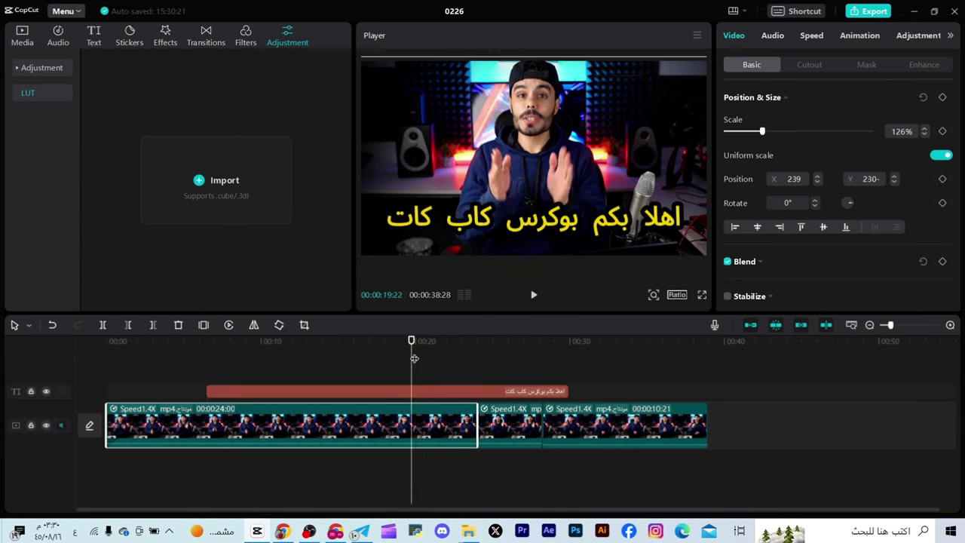
left_click(575, 341)
left_click(596, 340)
Rotate the last clip in 90° increments through four full turns to 1440°.
left_click(599, 425)
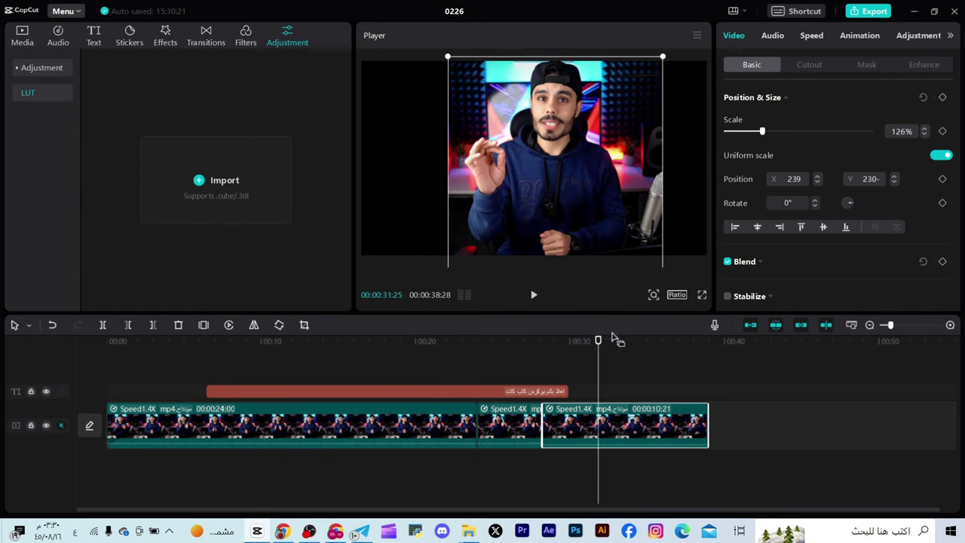
left_click(279, 325)
left_click(279, 324)
left_click(280, 324)
left_click(279, 325)
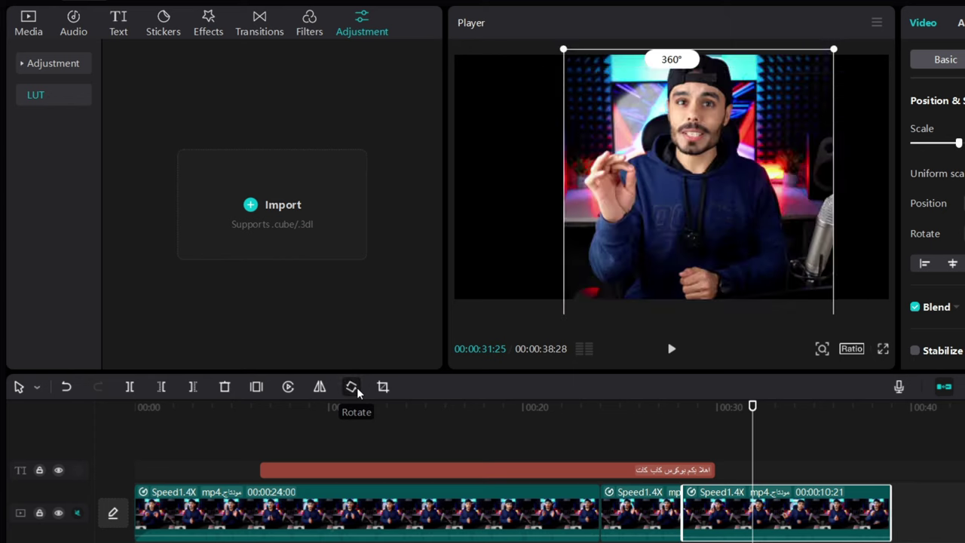
left_click(279, 325)
left_click(352, 387)
left_click(351, 386)
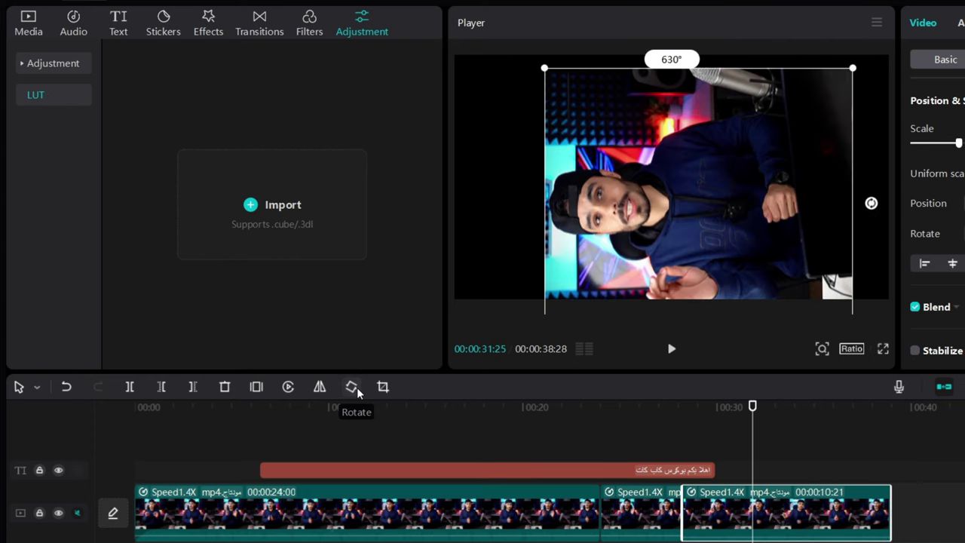
left_click(352, 387)
left_click(352, 386)
left_click(352, 387)
left_click(351, 387)
left_click(351, 386)
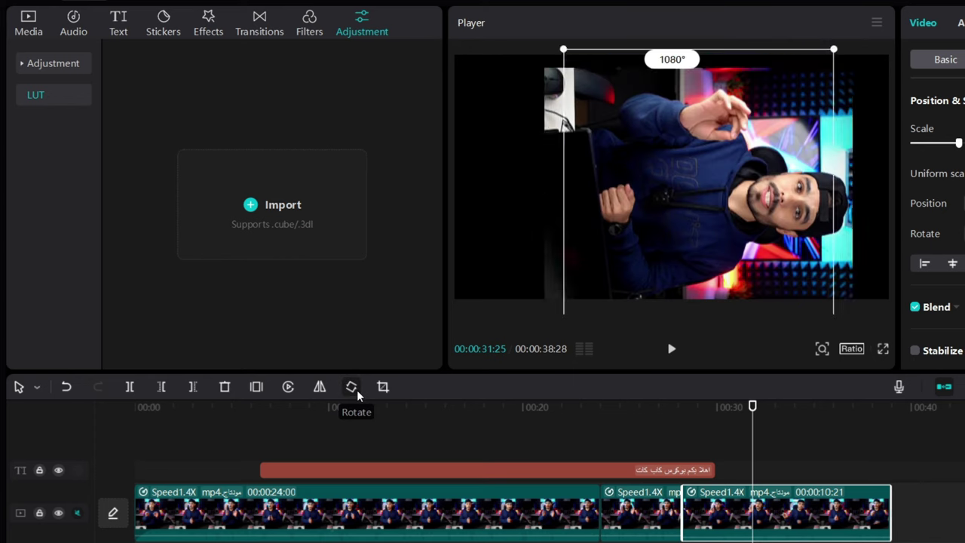
left_click(352, 387)
left_click(351, 386)
left_click(351, 387)
left_click(351, 387)
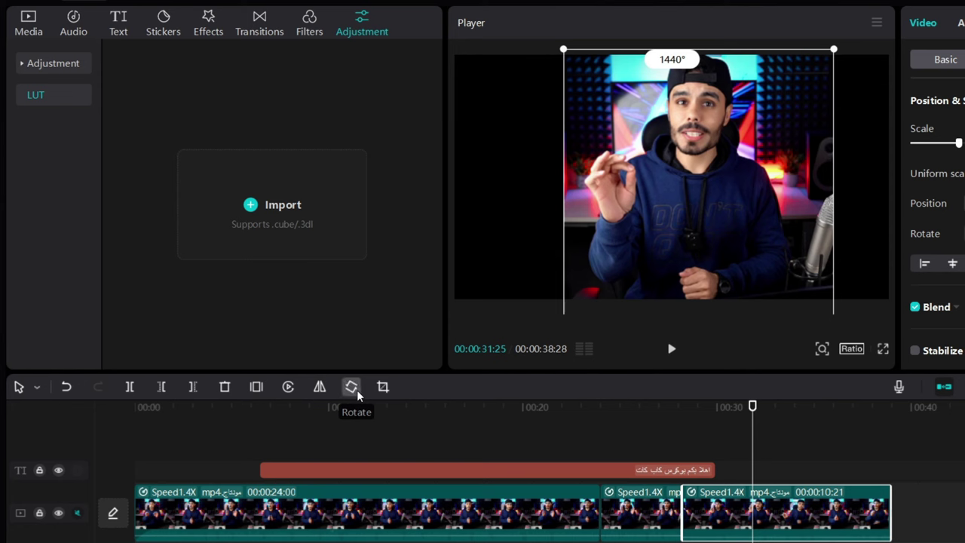
Mirror the last clip and flip it back to its original orientation.
left_click(319, 387)
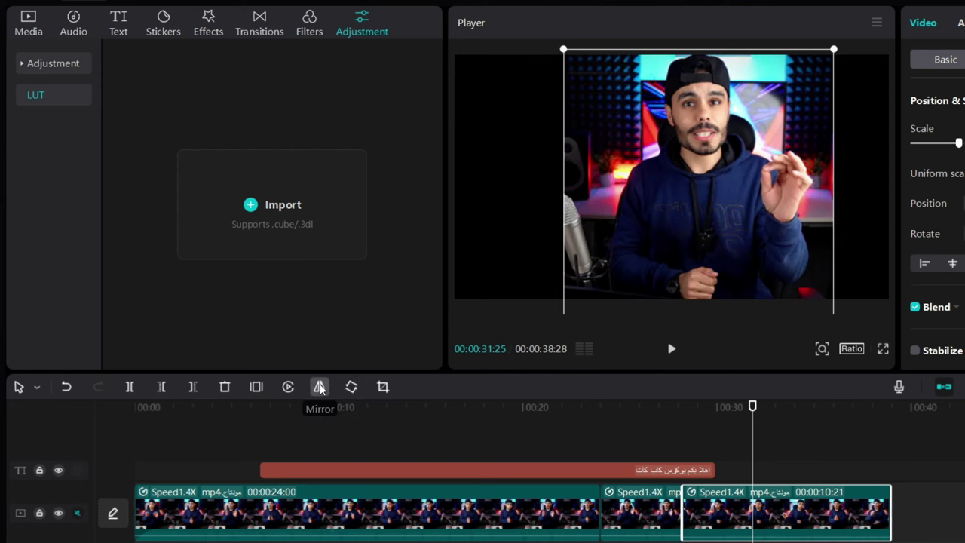
left_click(319, 387)
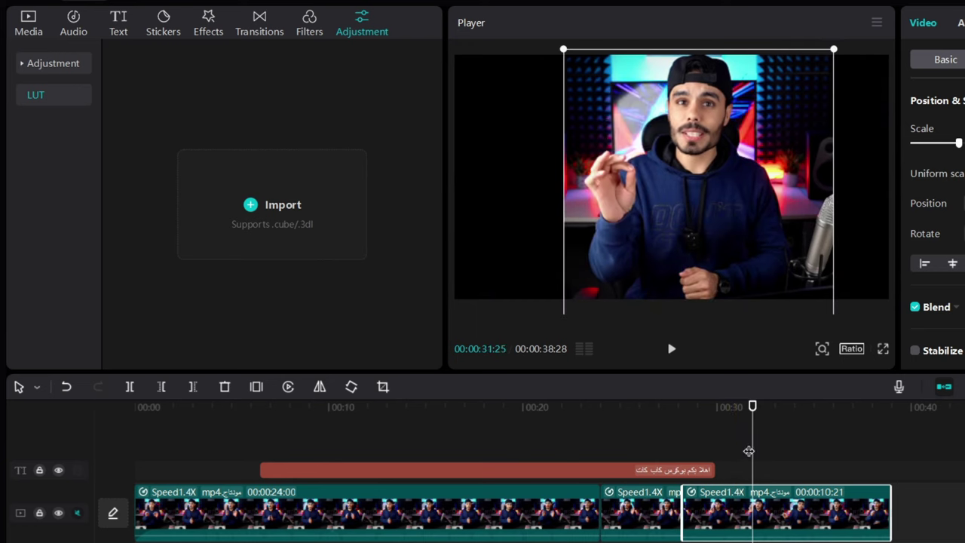
Reverse the last clip and play it back from near its start.
left_click_drag(749, 448, 747, 482)
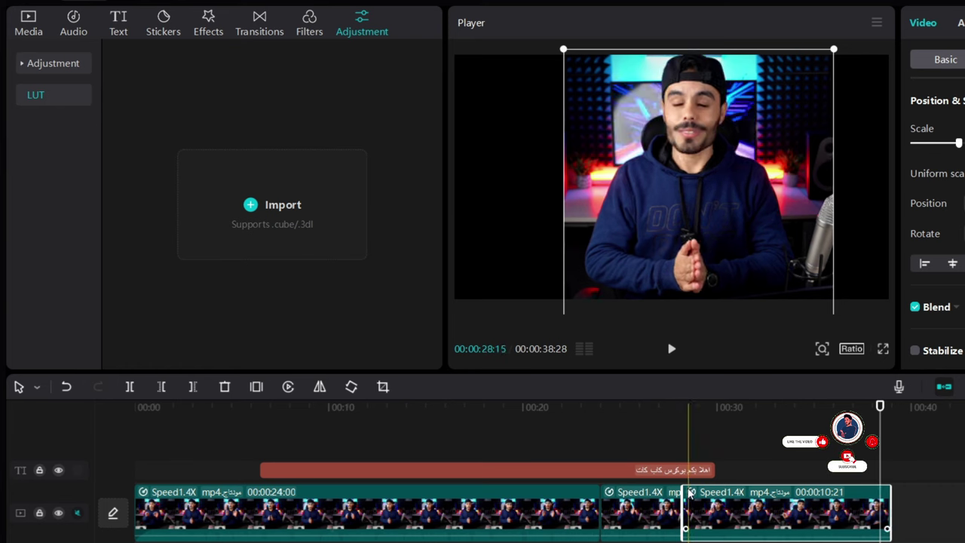
left_click(289, 386)
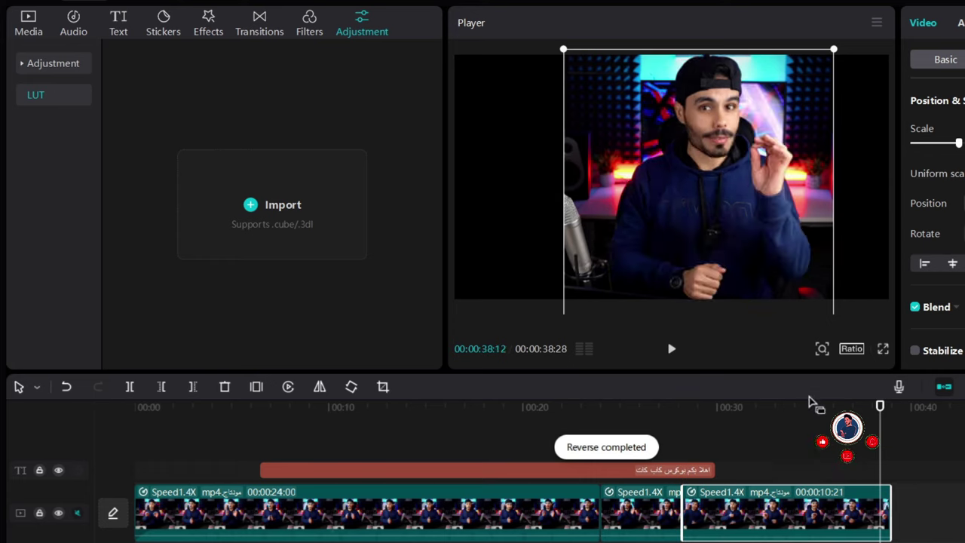
left_click_drag(811, 405, 895, 427)
left_click_drag(779, 469, 702, 486)
left_click(670, 351)
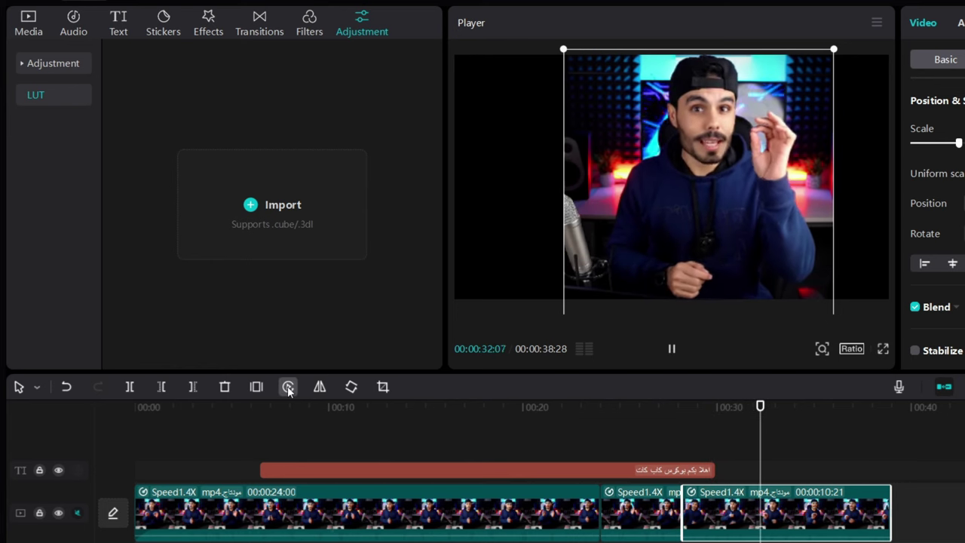
Cancel the reverse effect on the last clip and play back a short stretch of it.
left_click(288, 386)
left_click(672, 353)
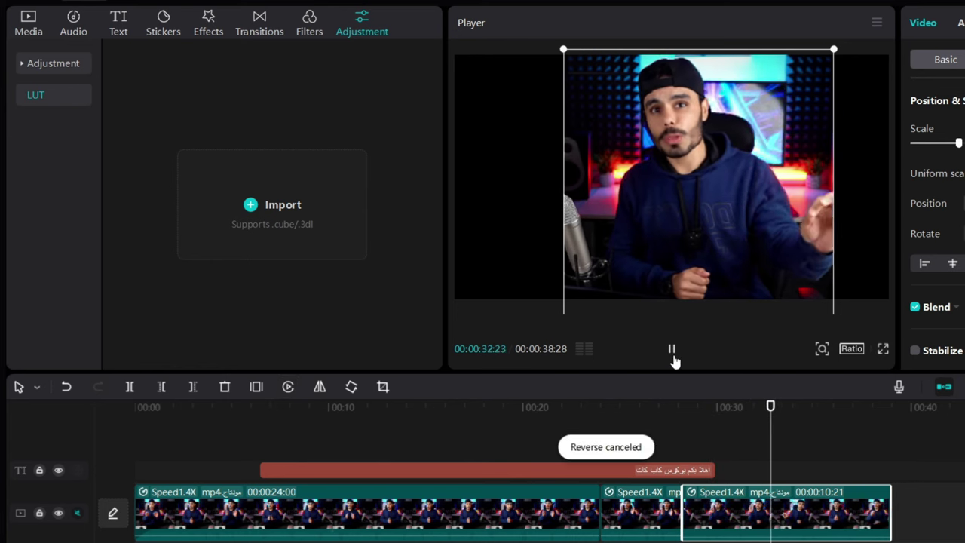
left_click(673, 352)
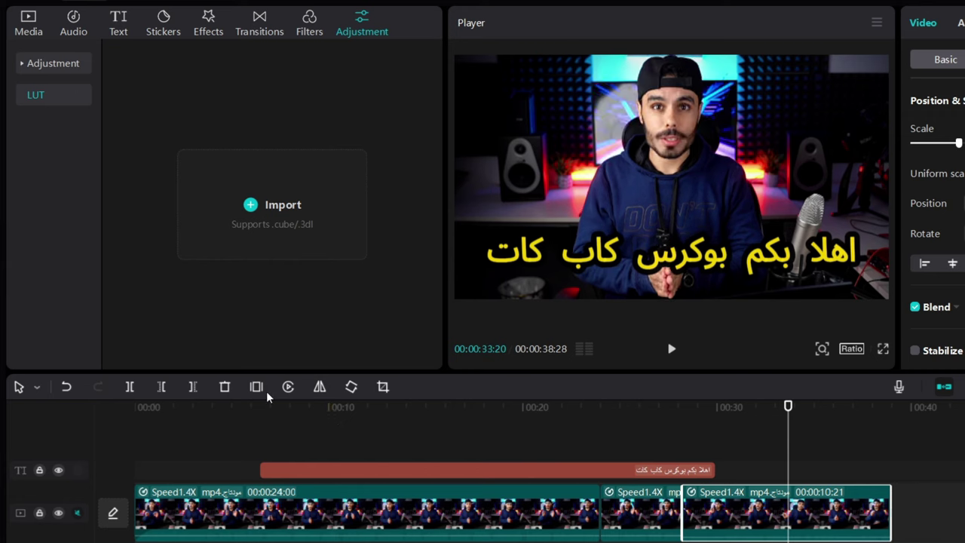
Insert two freeze frames into the last clip, at about 00:00:33:20 and 00:00:37:27.
left_click(257, 387)
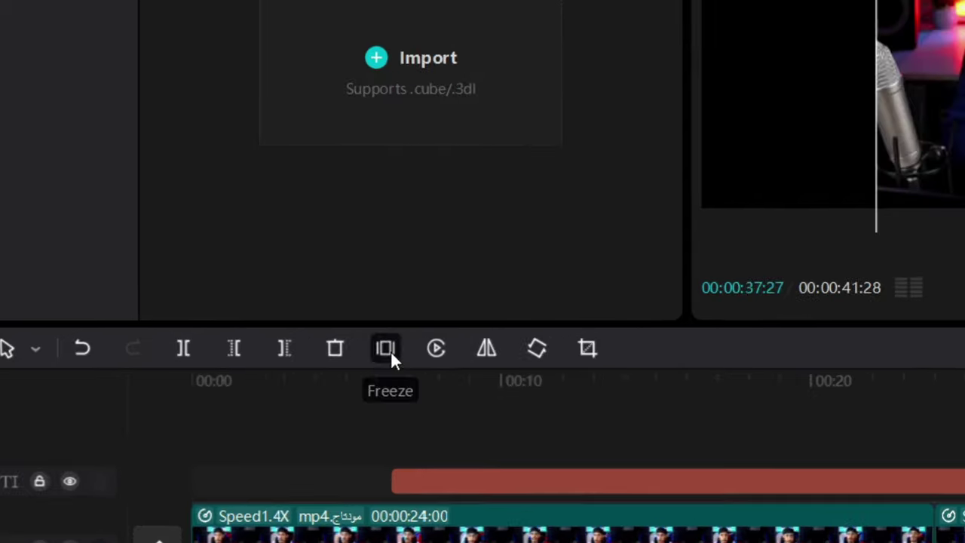
left_click(359, 364)
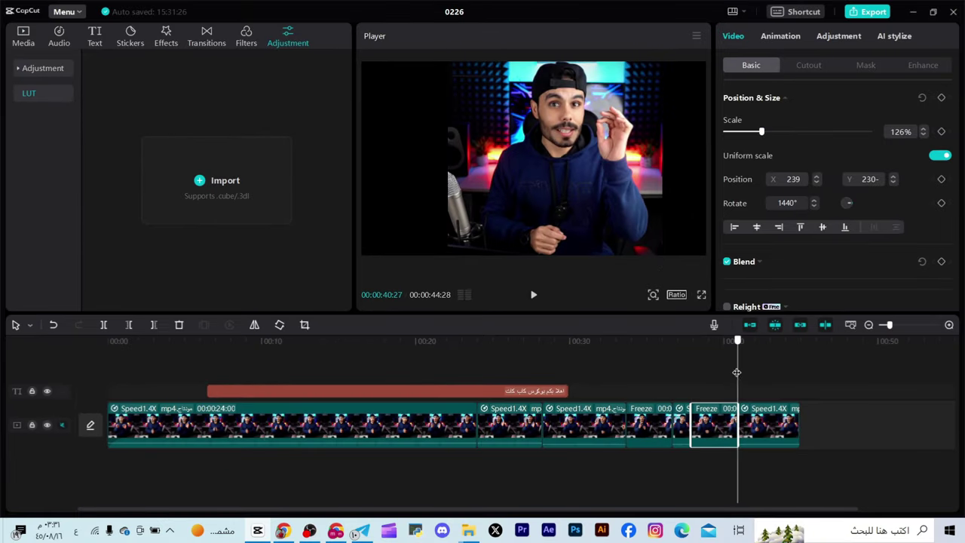
left_click(574, 340)
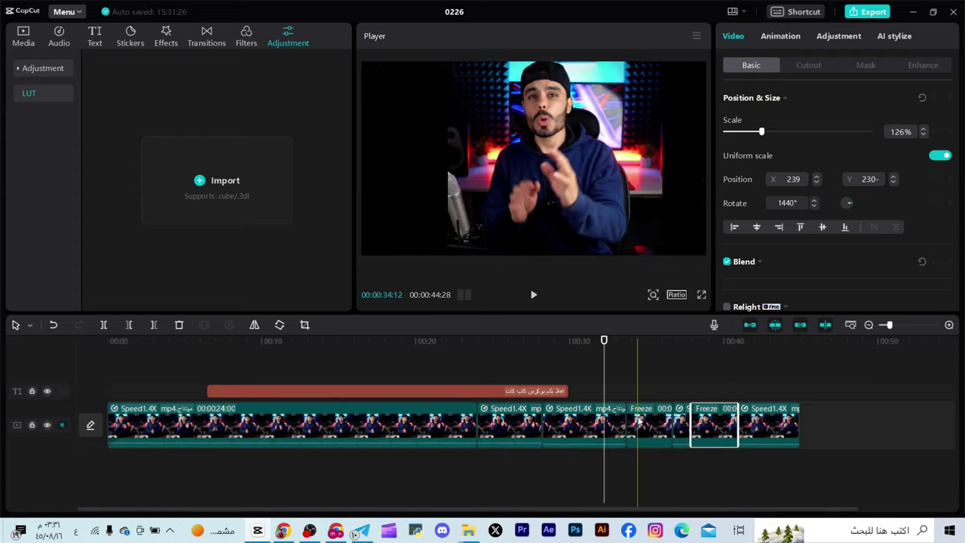
Delete the first freeze frame, the clip section before it, and the remaining freeze frame.
left_click(639, 426)
left_click(179, 324)
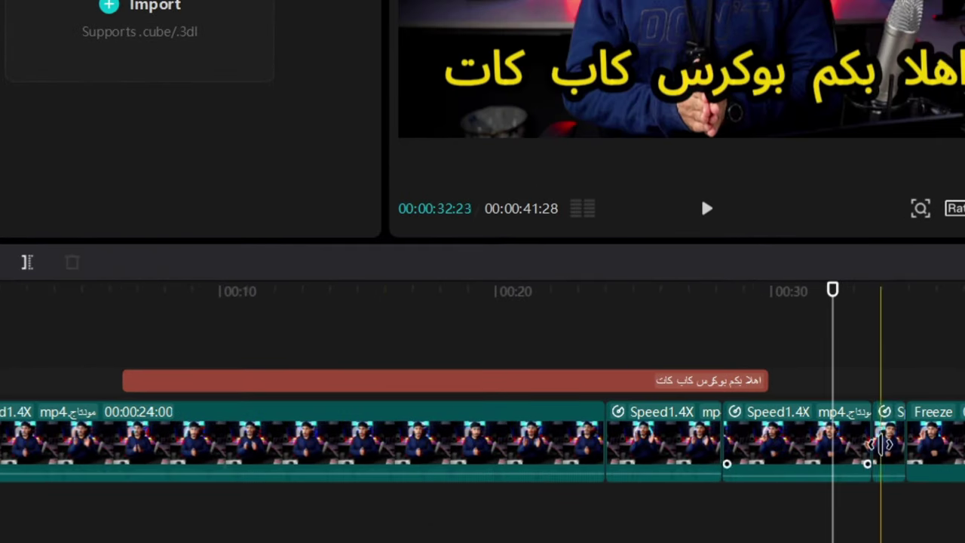
left_click(602, 426)
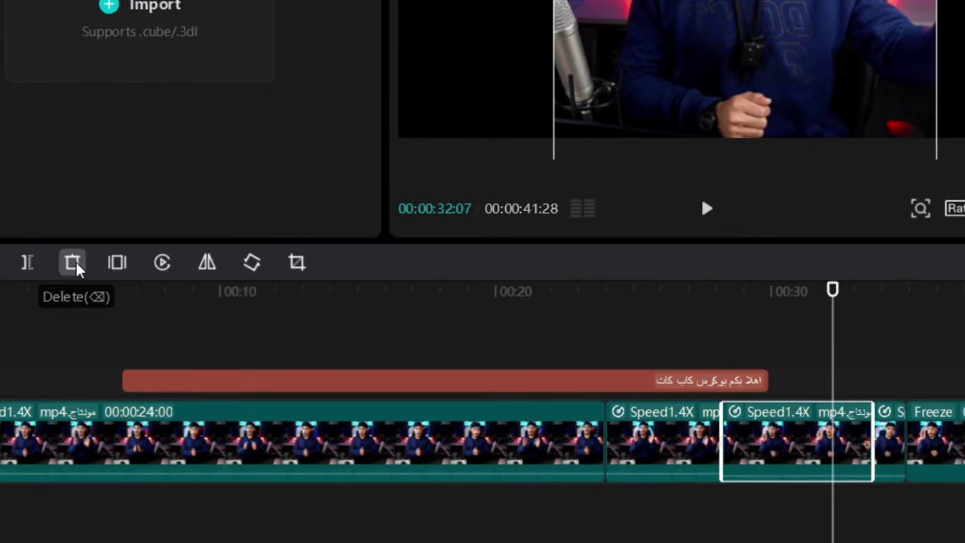
left_click(75, 265)
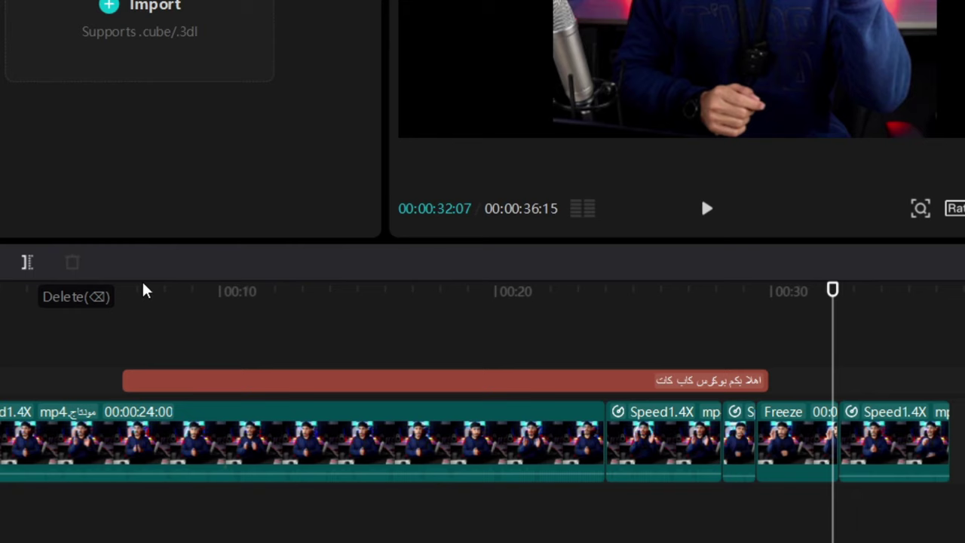
left_click(801, 446)
left_click(72, 265)
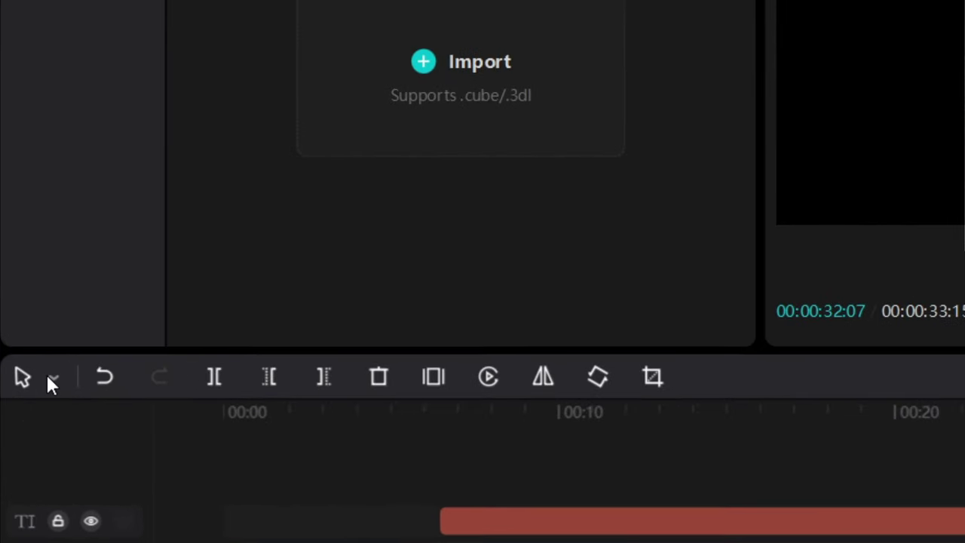
Trim the end of the last clip with Delete right at 00:00:32:07, then with all main-track clips selected at about 00:00:31:01.
left_click(31, 325)
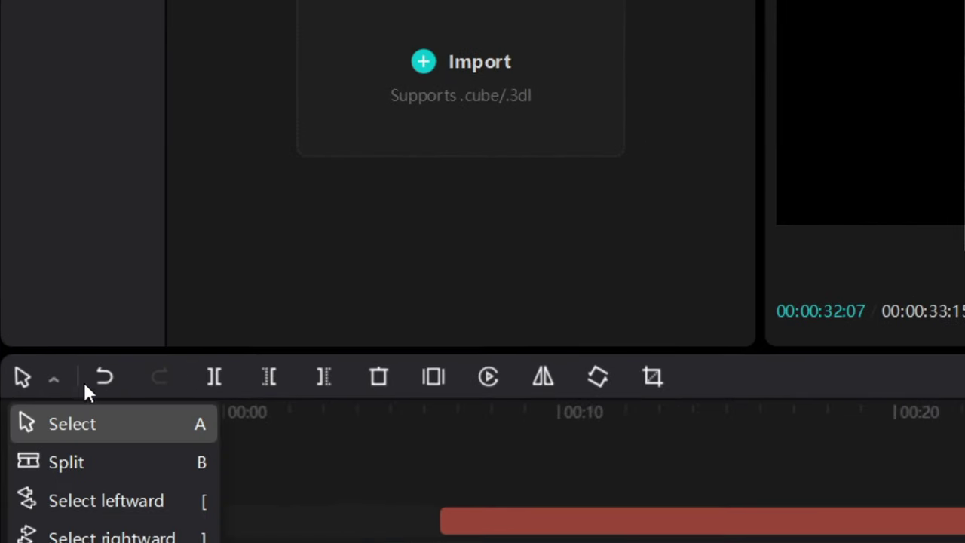
left_click(133, 380)
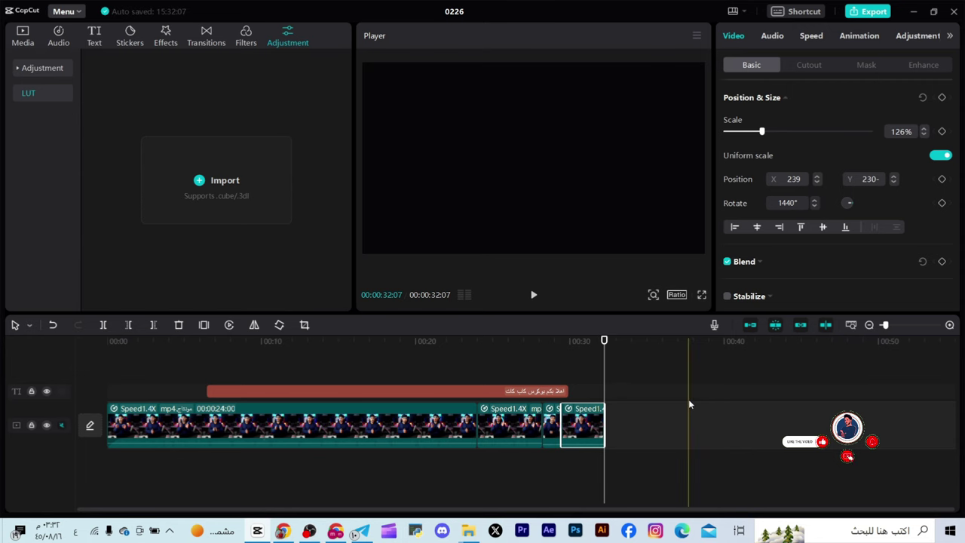
key("ctrl+a")
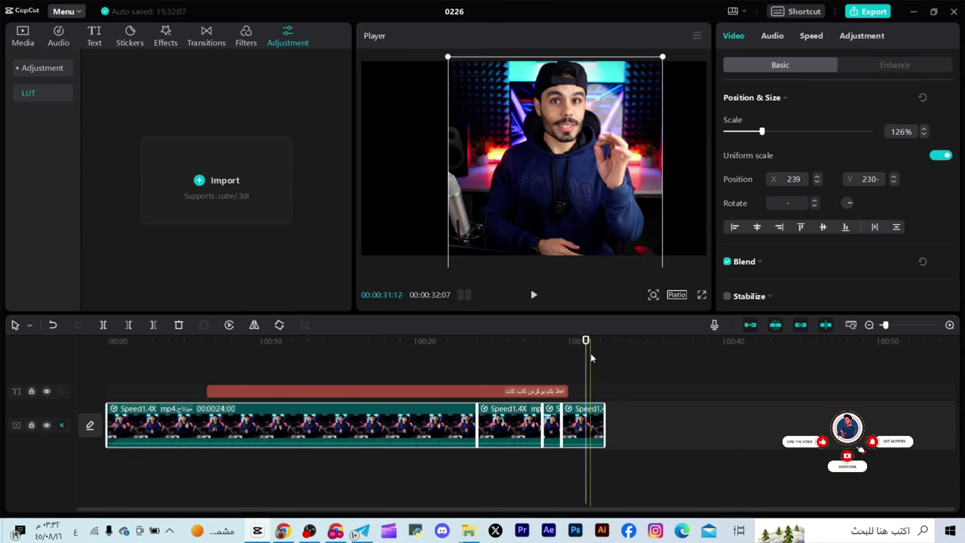
left_click(153, 324)
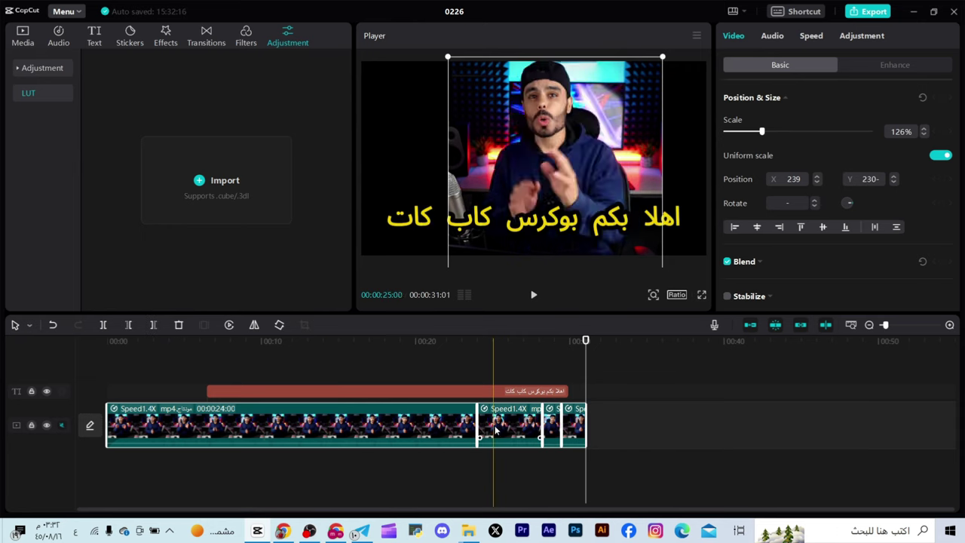
left_click(607, 414)
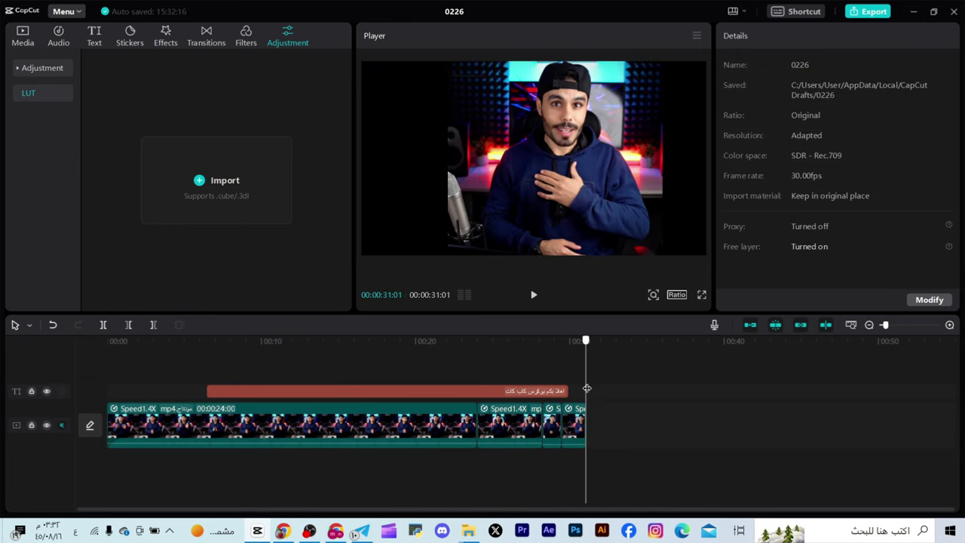
Delete the part of the last clip after 00:00:30:06.
left_click(576, 398)
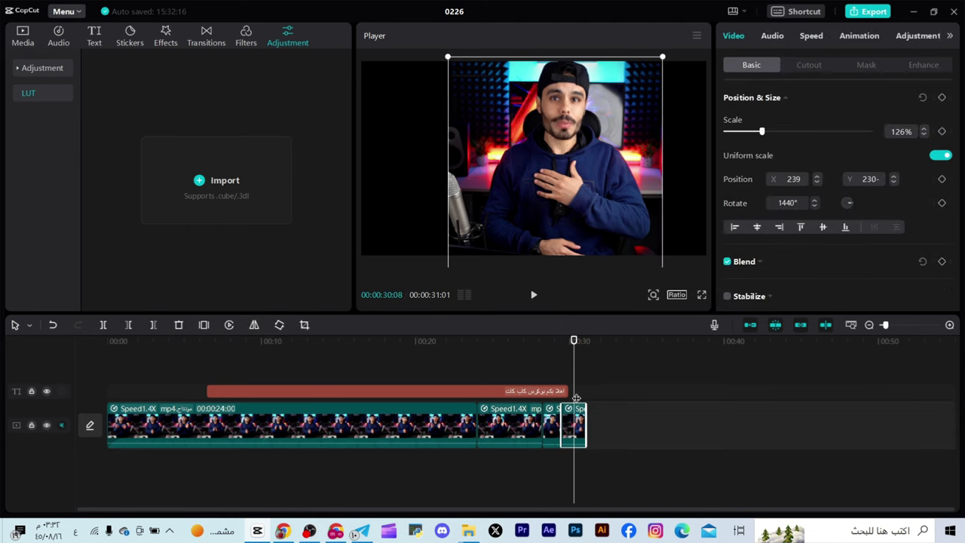
left_click_drag(569, 362, 573, 363)
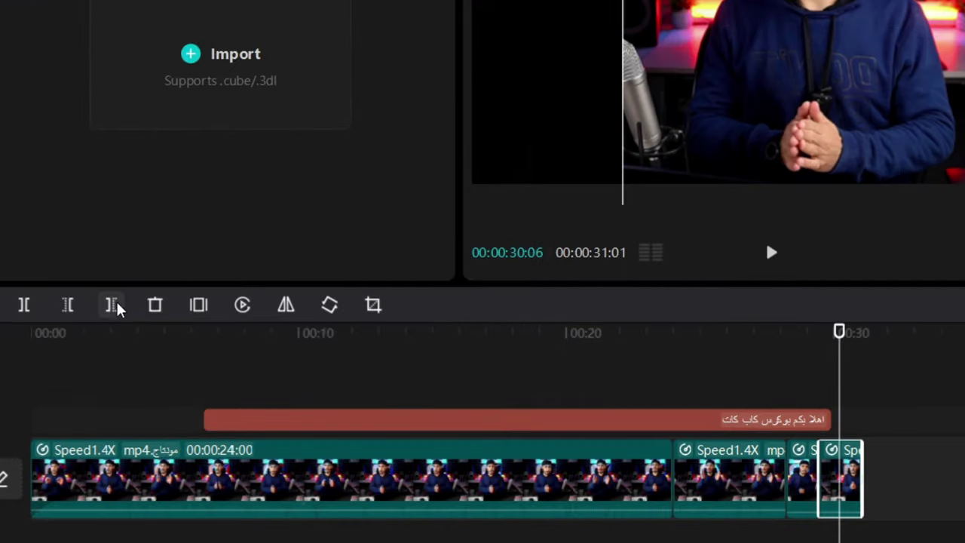
left_click(153, 325)
Trim the first clip to the section between 00:00:07:17 and 00:00:10:16 with Delete right and Delete left.
left_click(312, 377)
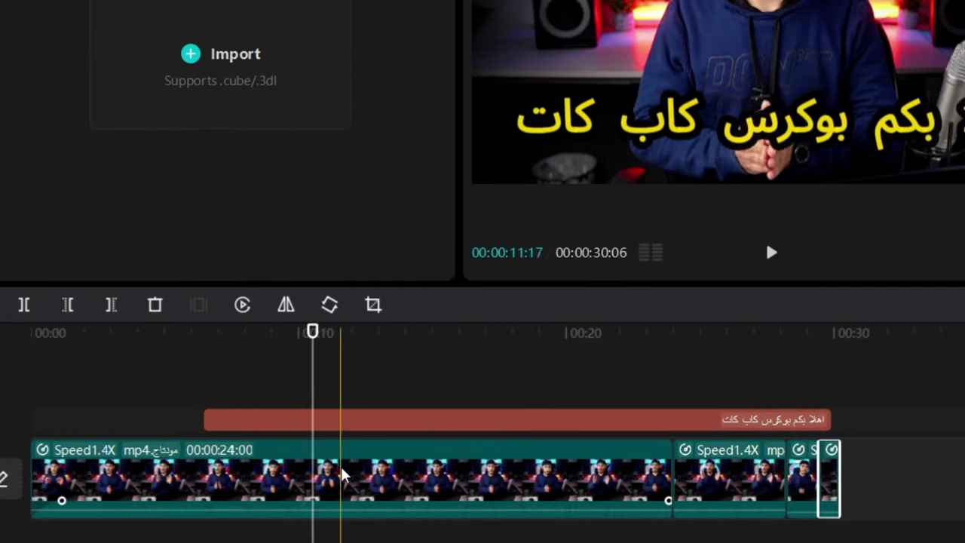
left_click(335, 466)
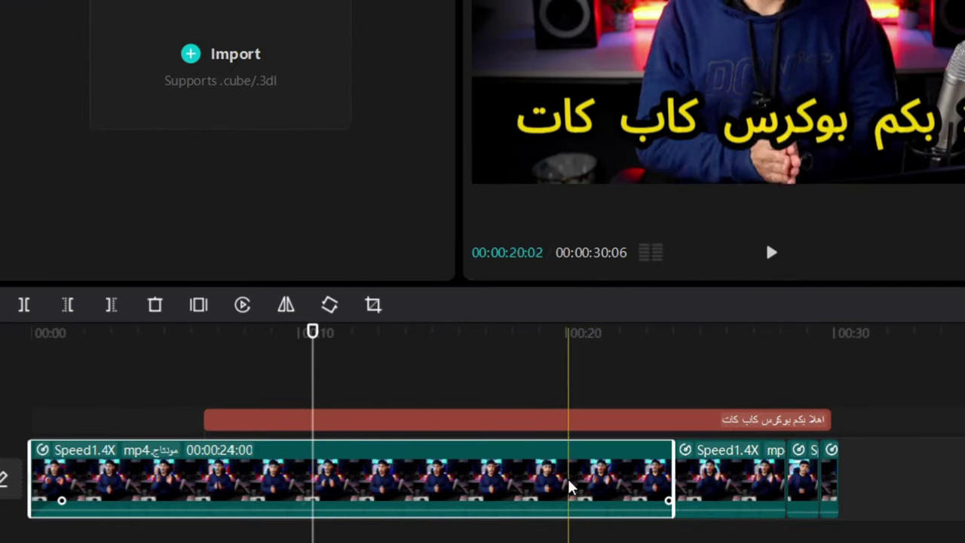
left_click(112, 306)
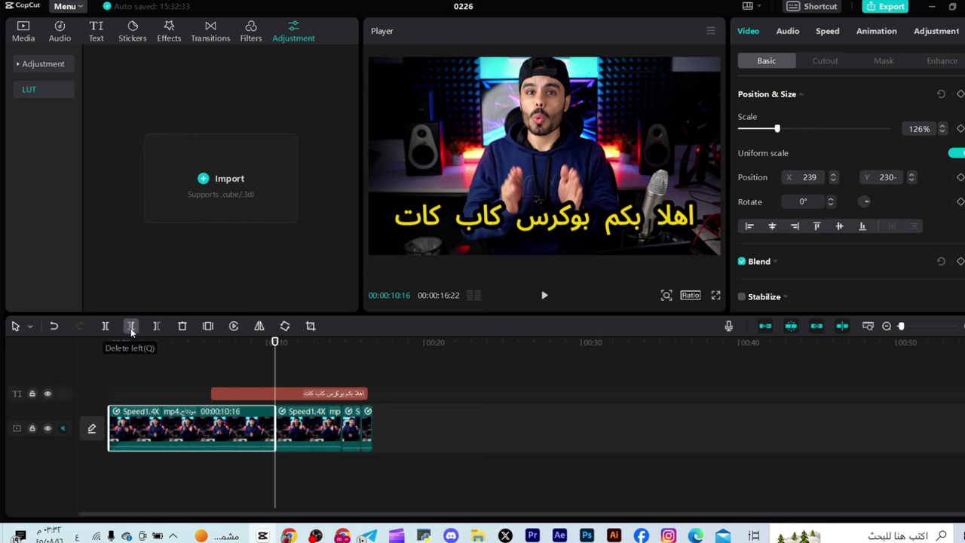
left_click(228, 343)
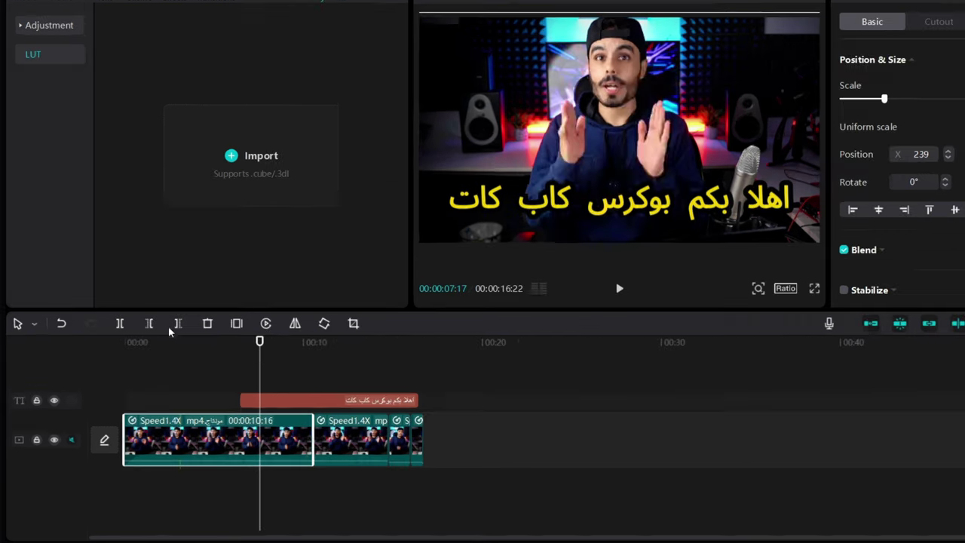
left_click(149, 323)
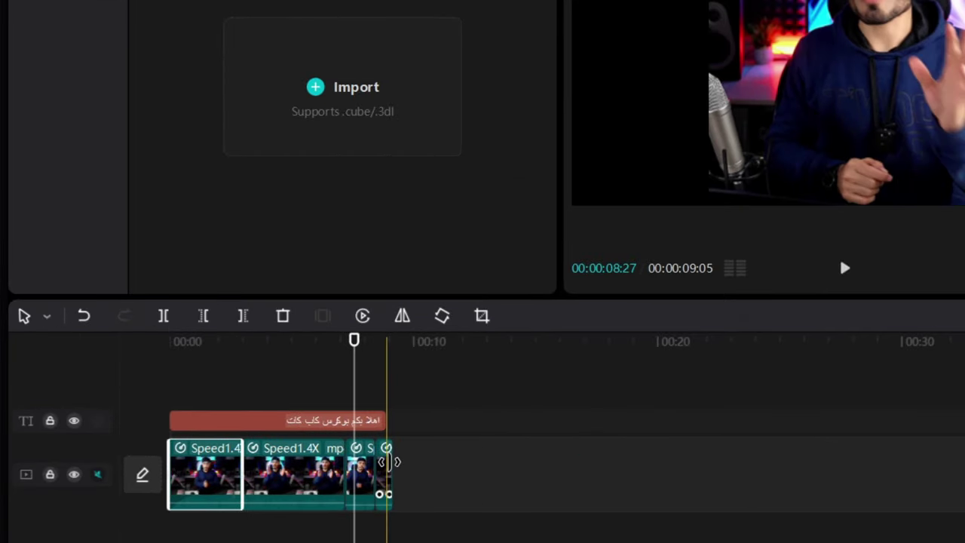
Extend the end of the last clip to about 00:00:14:27 and delete its section before the playhead.
left_click_drag(387, 462, 607, 491)
left_click(450, 396)
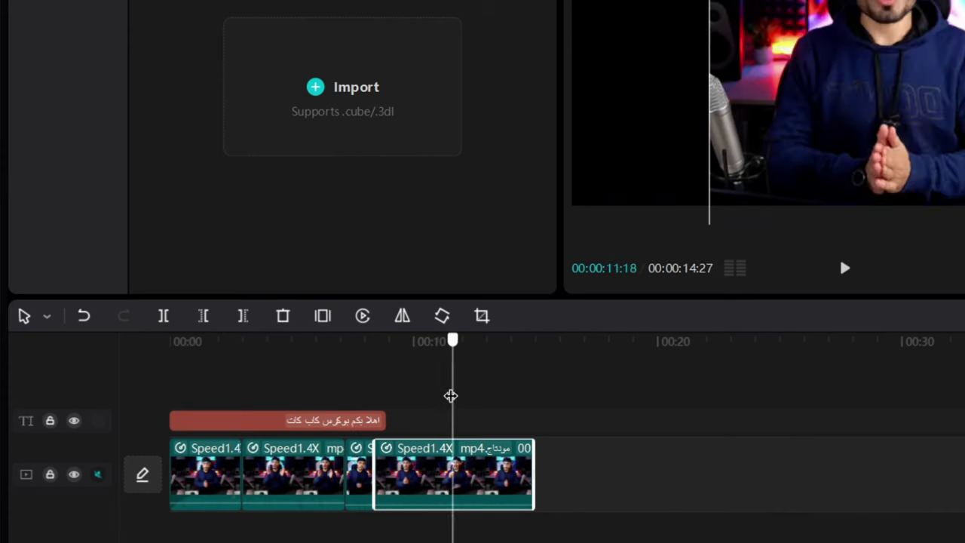
left_click(443, 395)
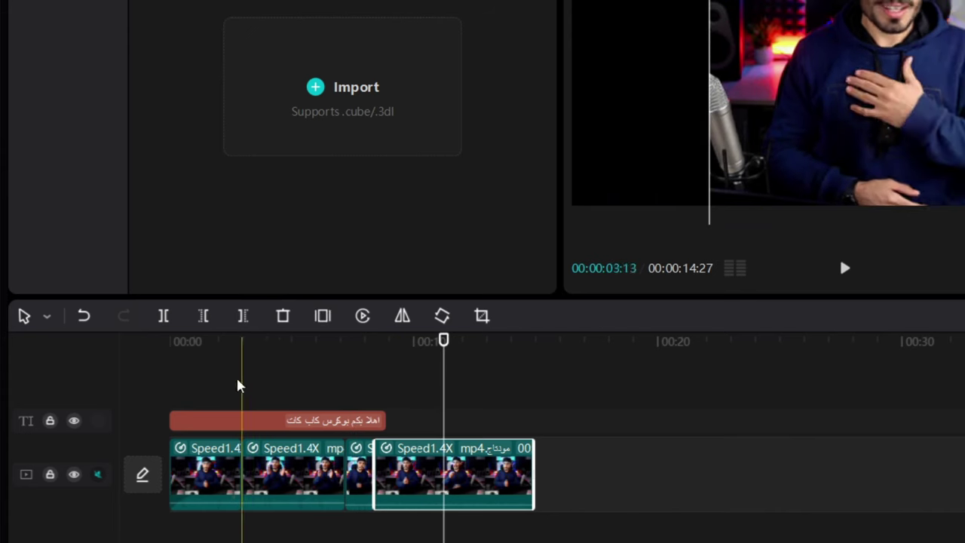
left_click(203, 316)
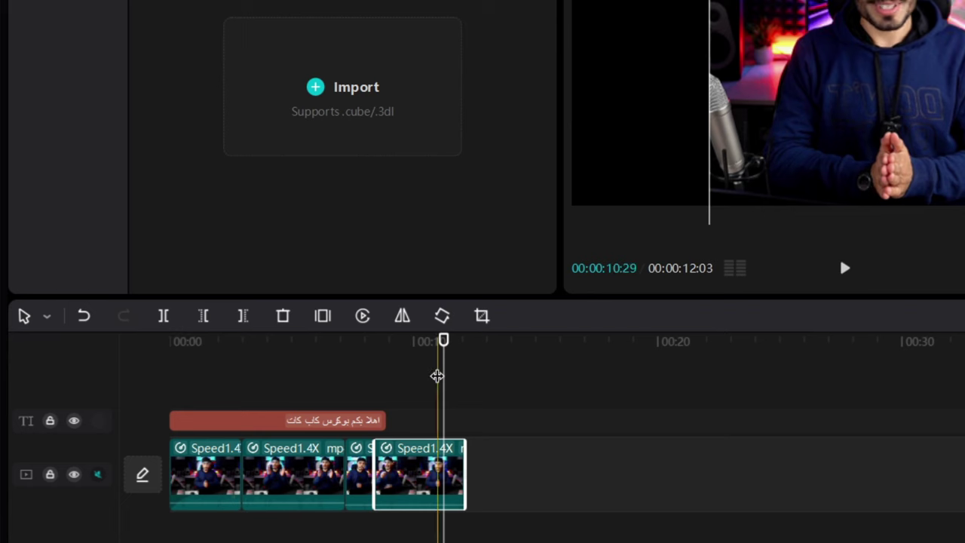
Split the last clip at about 00:00:10:05 and move its end piece later on the timeline, leaving a gap.
left_click(418, 377)
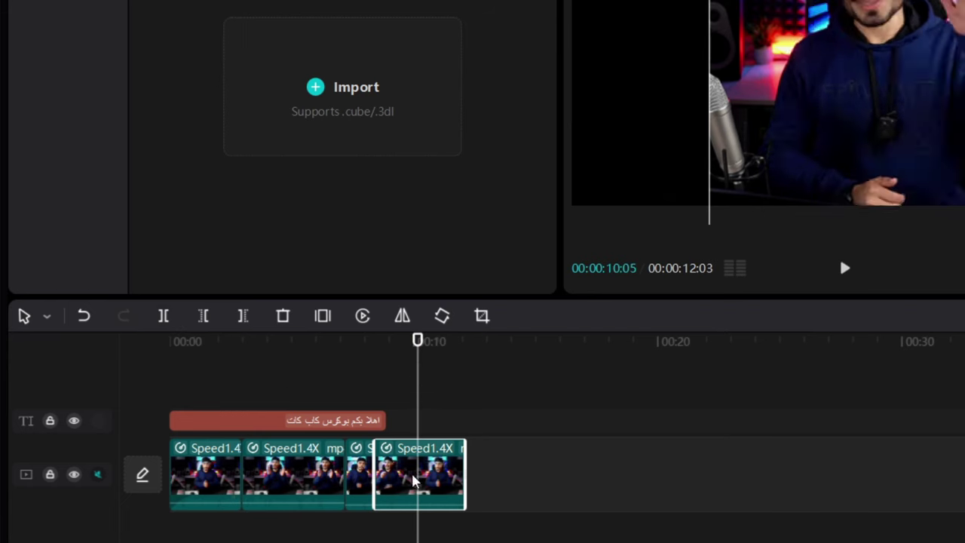
left_click(163, 316)
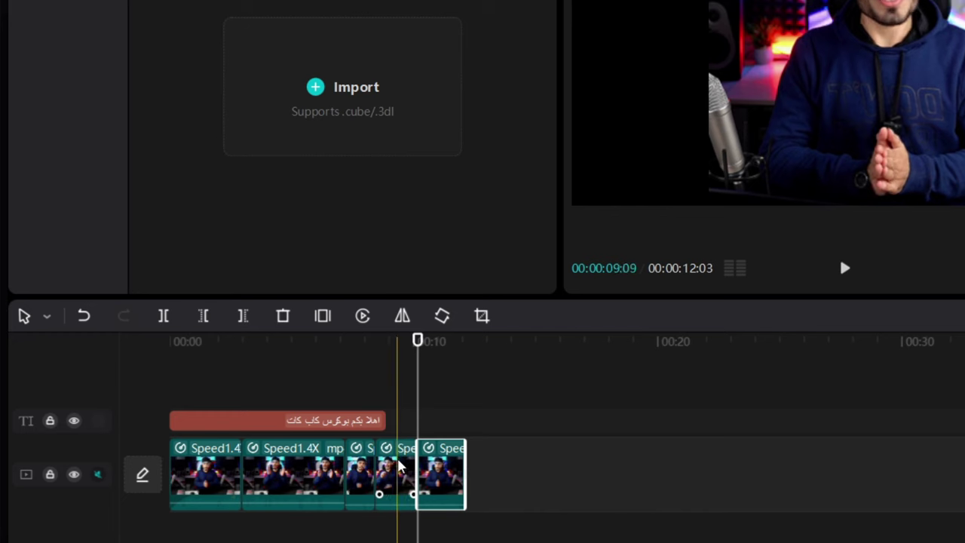
left_click_drag(447, 482, 413, 492)
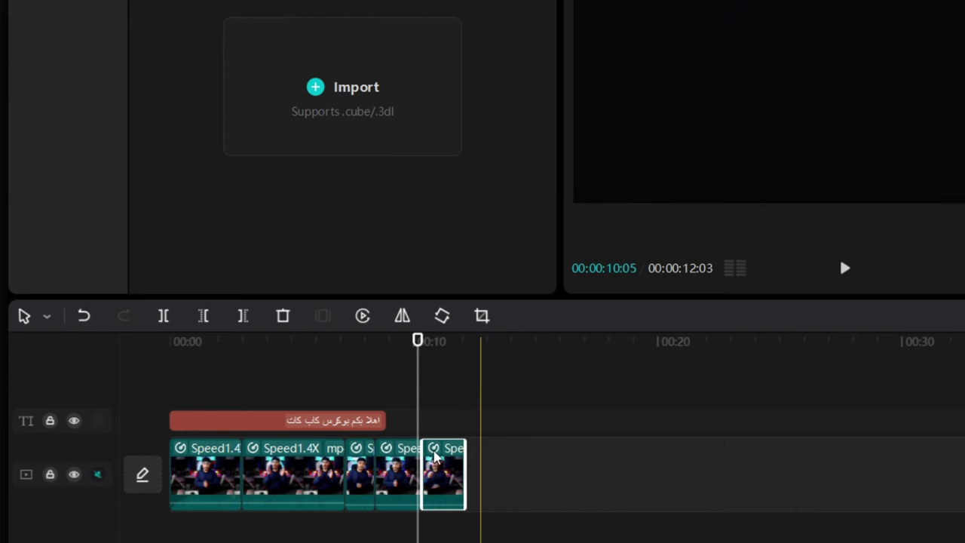
left_click_drag(436, 455, 478, 457)
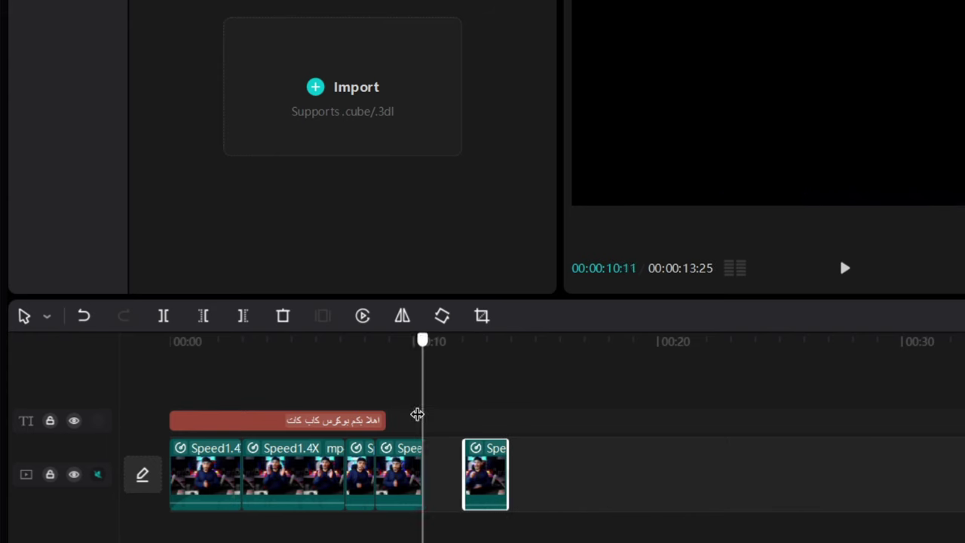
Undo the clip moves, split, trims and deletions back to the point just after both freeze frames were inserted.
left_click_drag(422, 341, 193, 341)
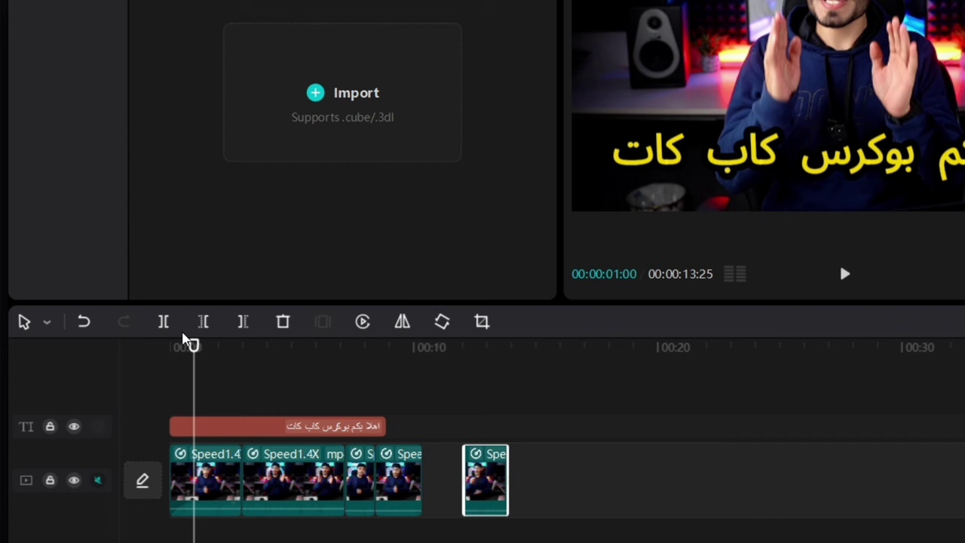
left_click(204, 461)
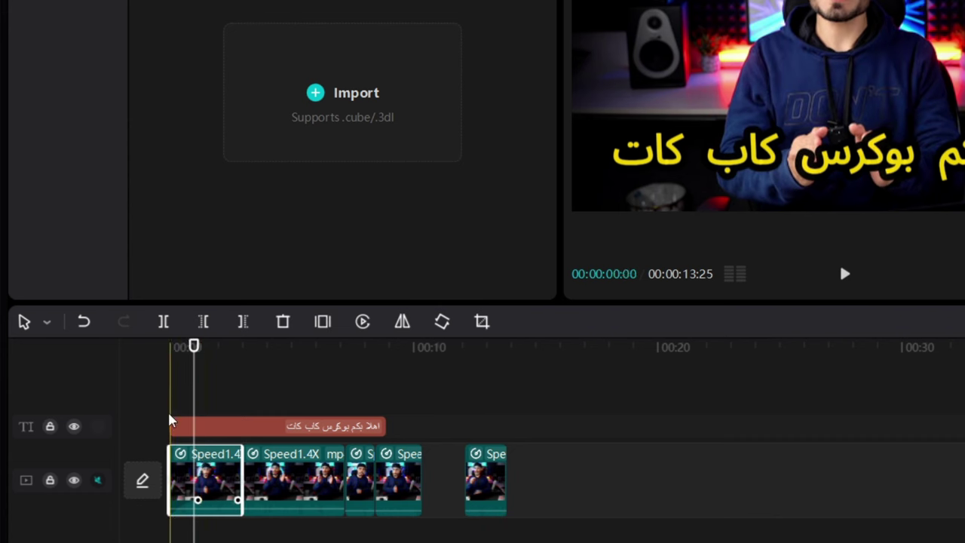
left_click(85, 322)
left_click(85, 322)
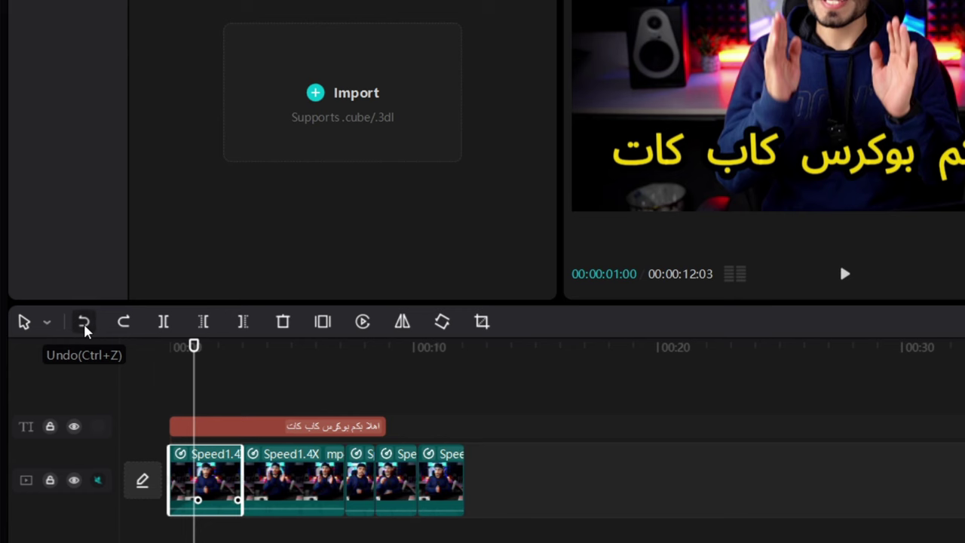
left_click(85, 323)
left_click(85, 322)
left_click(84, 322)
left_click(85, 322)
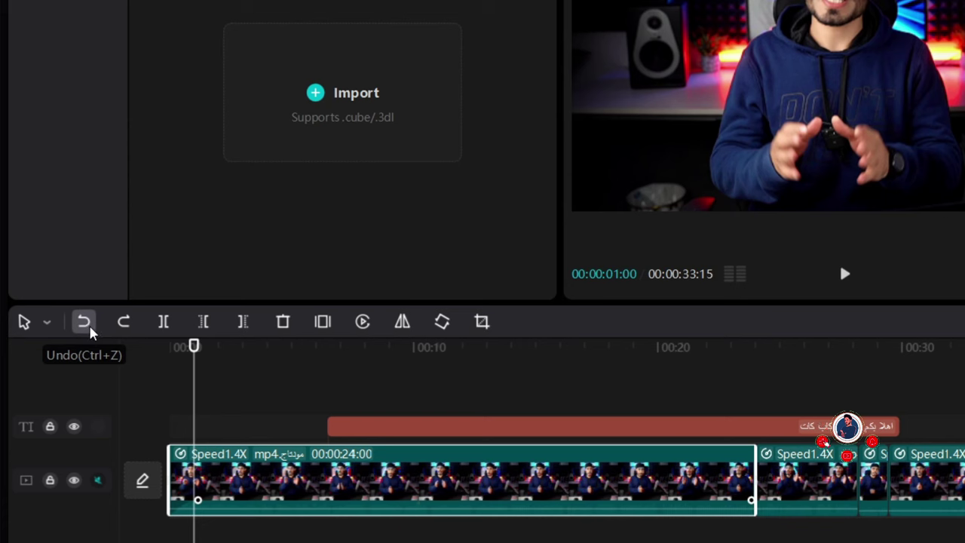
left_click(84, 323)
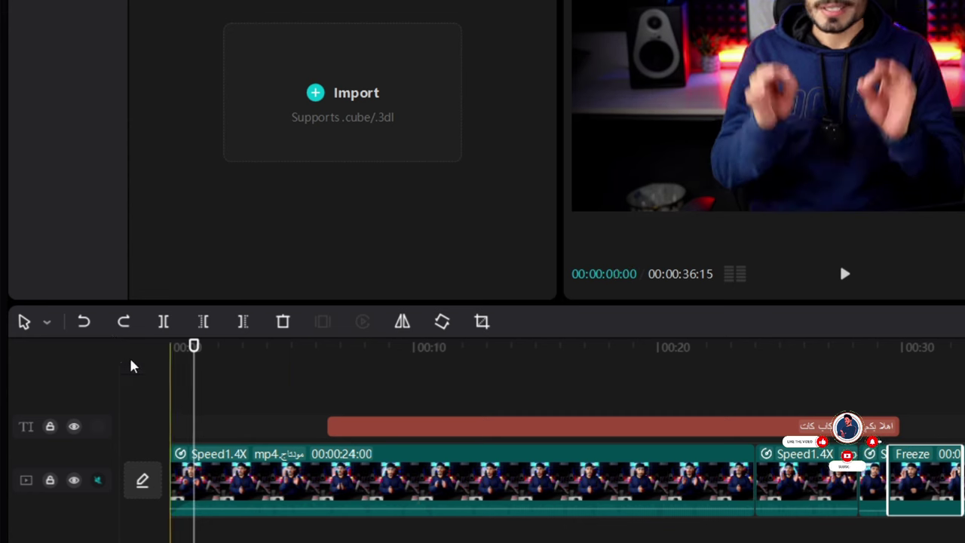
left_click(89, 325)
left_click(92, 326)
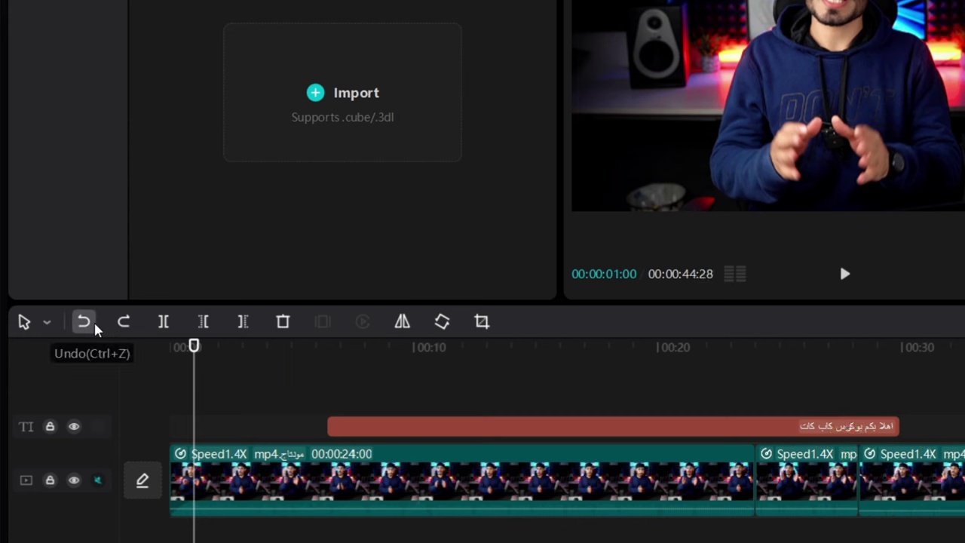
Set the cursor to Select mode and select the third video clip on the main track.
left_click(47, 322)
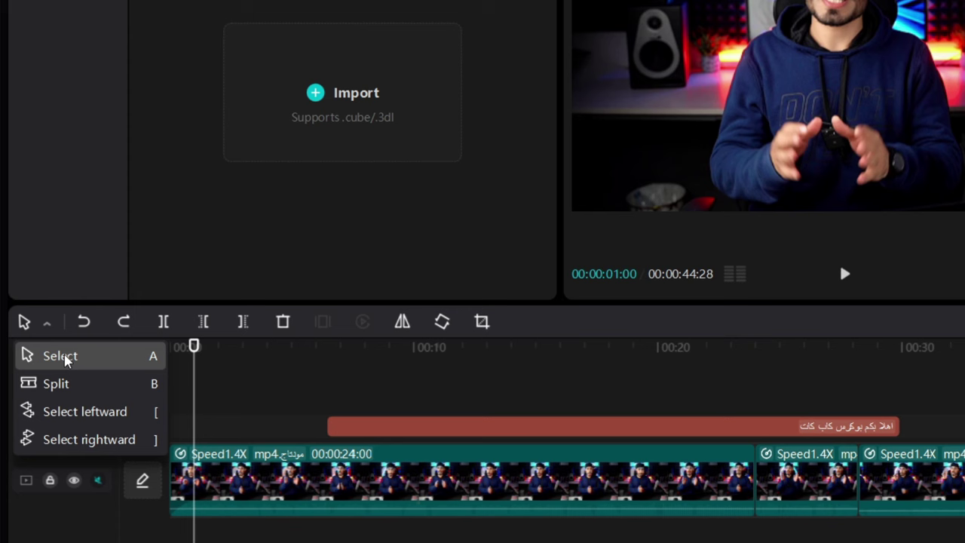
left_click(39, 360)
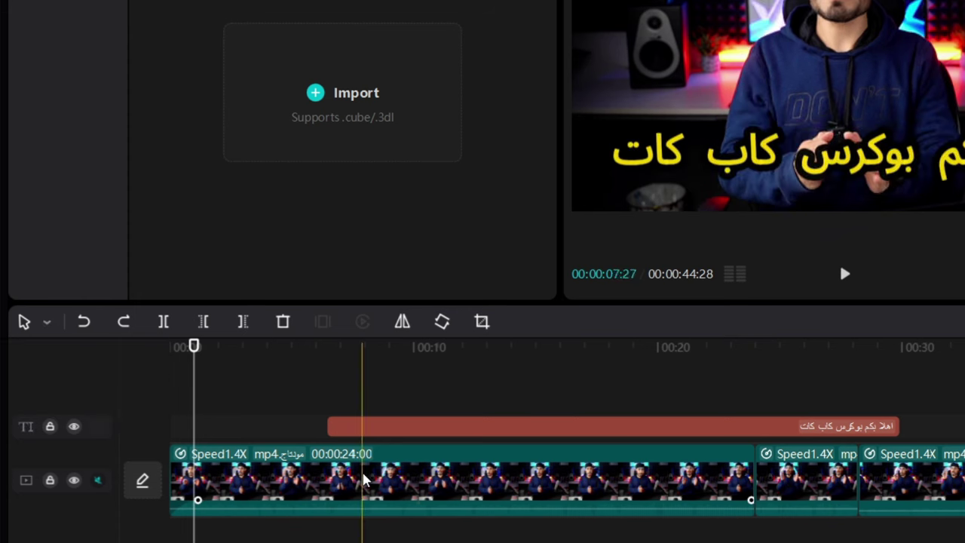
left_click(369, 482)
left_click(859, 474)
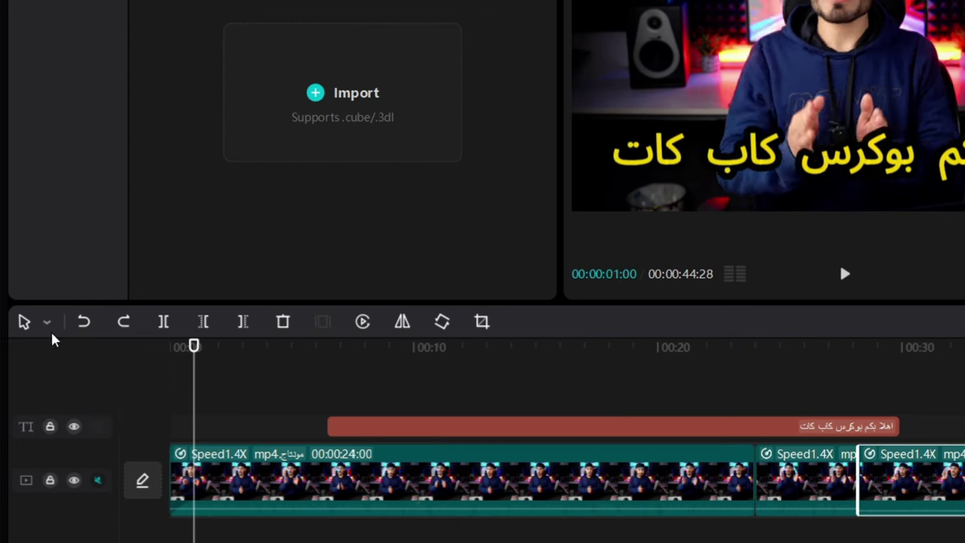
Switch the cursor to Split mode and cut the first video clip at five points, starting at about 00:00:05:15.
left_click(47, 323)
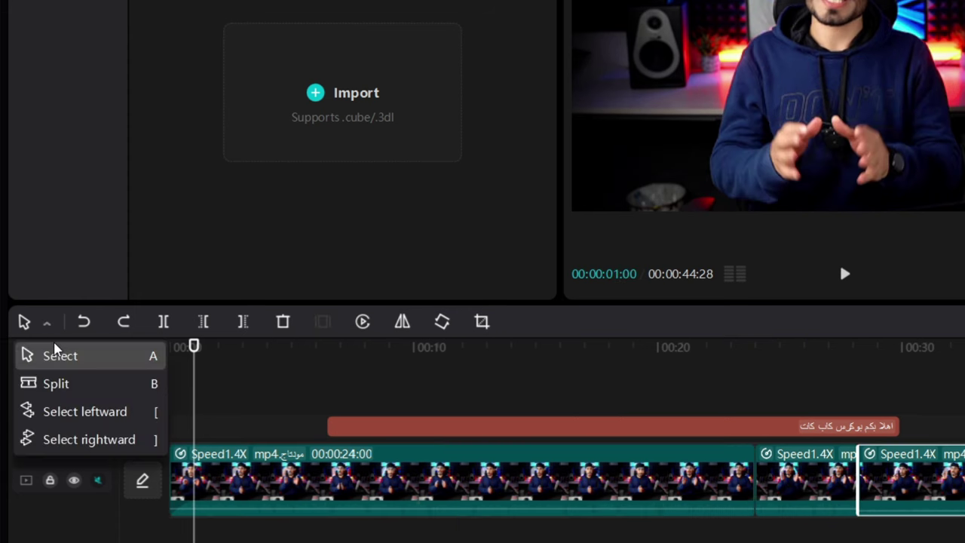
left_click(68, 384)
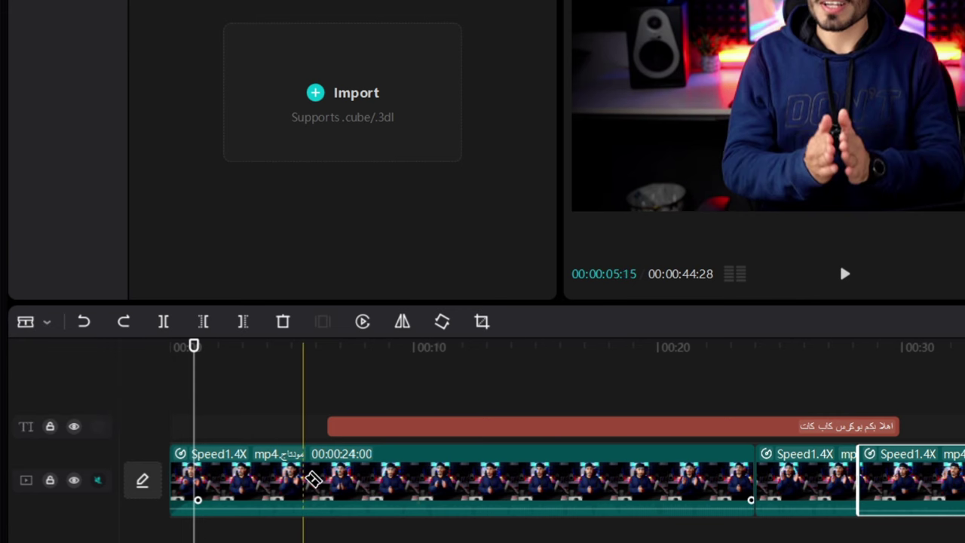
left_click(306, 479)
left_click(430, 478)
left_click(534, 478)
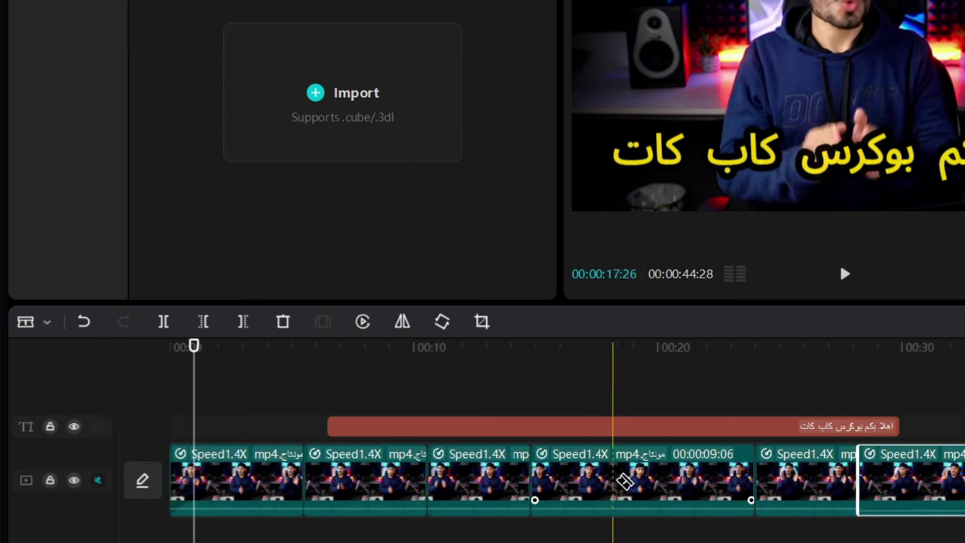
left_click(624, 478)
left_click(684, 477)
With Select leftward mode, select everything leftward from the first freeze clips and shift the selection slightly along the timeline.
left_click(47, 322)
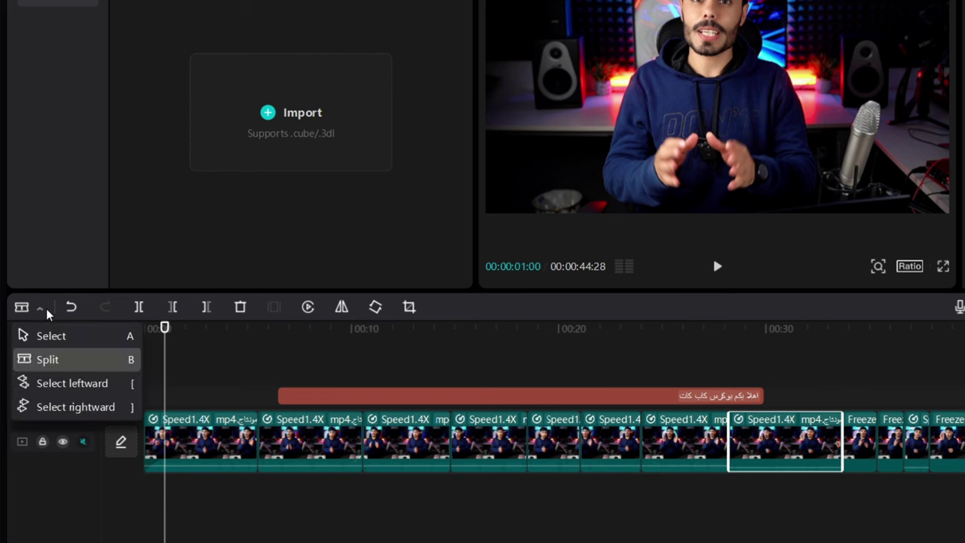
left_click(54, 382)
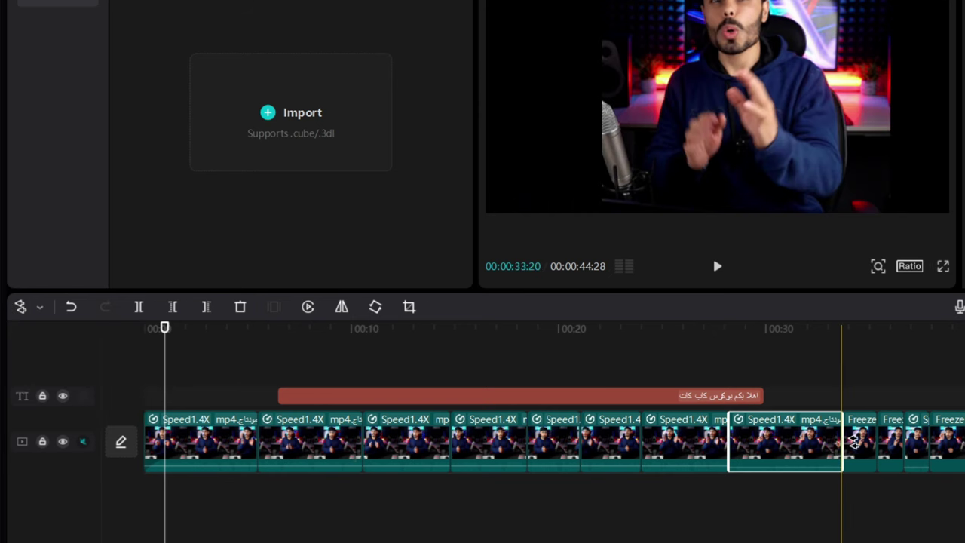
left_click(854, 441)
mouse_move(841, 437)
left_mouse_down()
mouse_move(787, 444)
mouse_move(851, 446)
left_mouse_up()
With Select rightward mode, move the whole sequence about 6 seconds later and back to the start, leaving a small gap after the first clip.
left_click(40, 307)
left_click(52, 404)
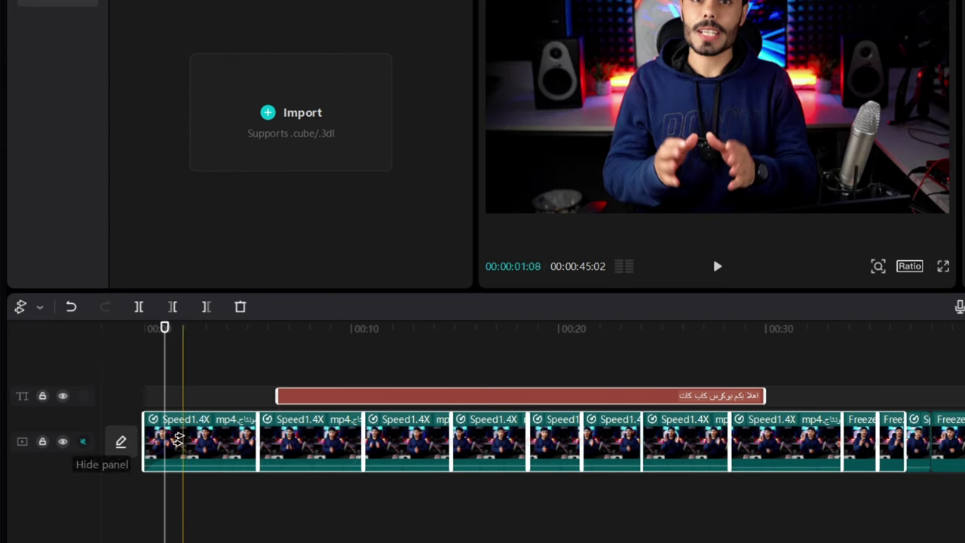
left_click_drag(142, 442, 265, 446)
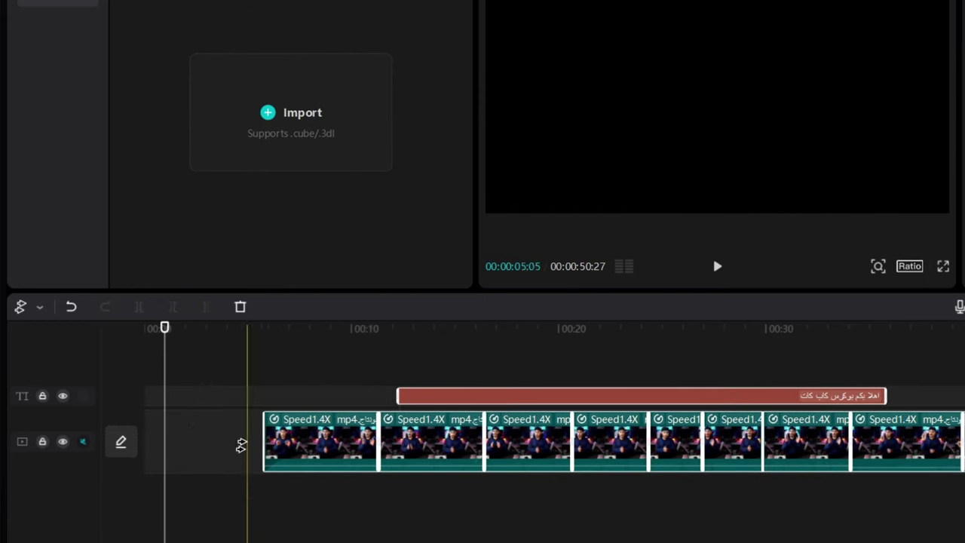
mouse_move(377, 446)
left_mouse_down()
mouse_move(354, 451)
mouse_move(386, 458)
left_mouse_up()
left_click_drag(204, 446, 82, 445)
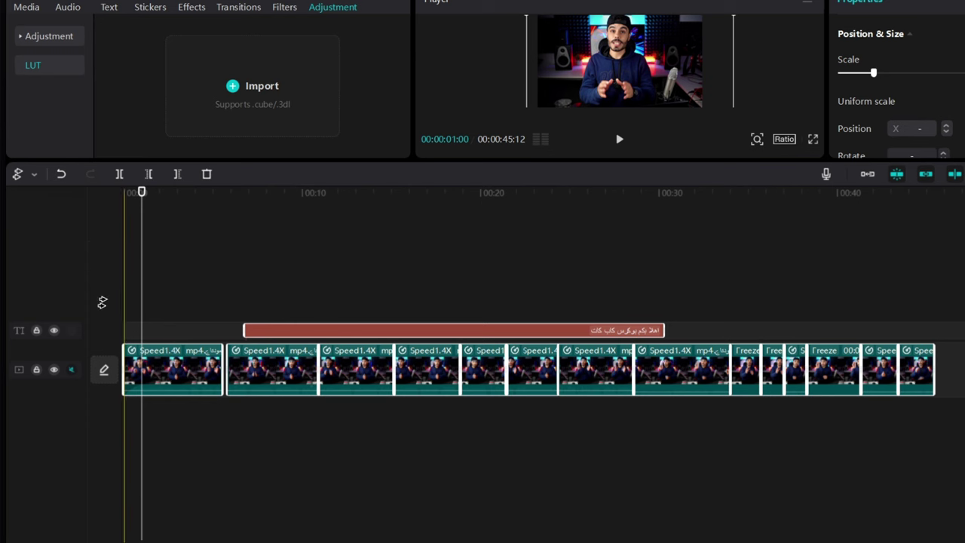
Add the one-minute local video, the magenta 3.mp4 and the blue 3.png to separate new tracks above the text.
left_click(43, 6)
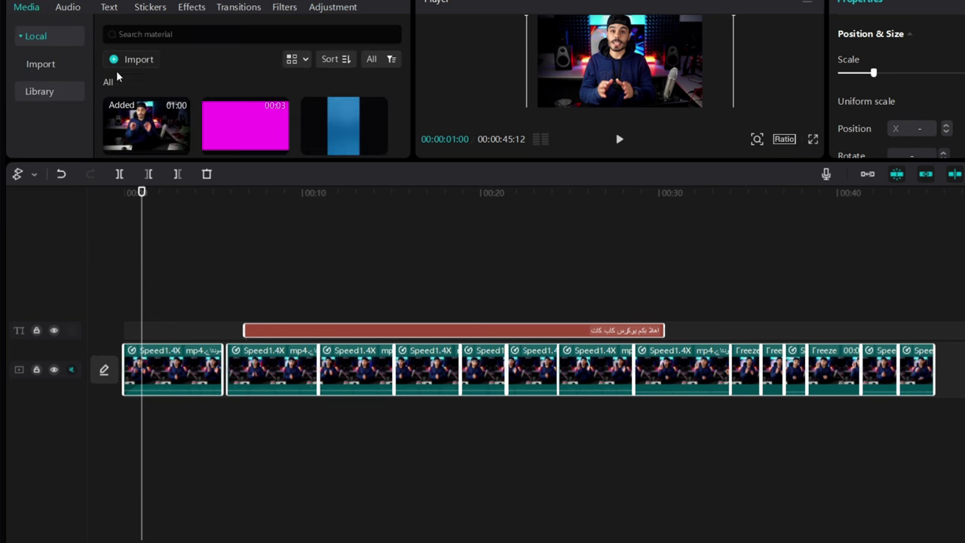
left_click_drag(155, 127, 151, 249)
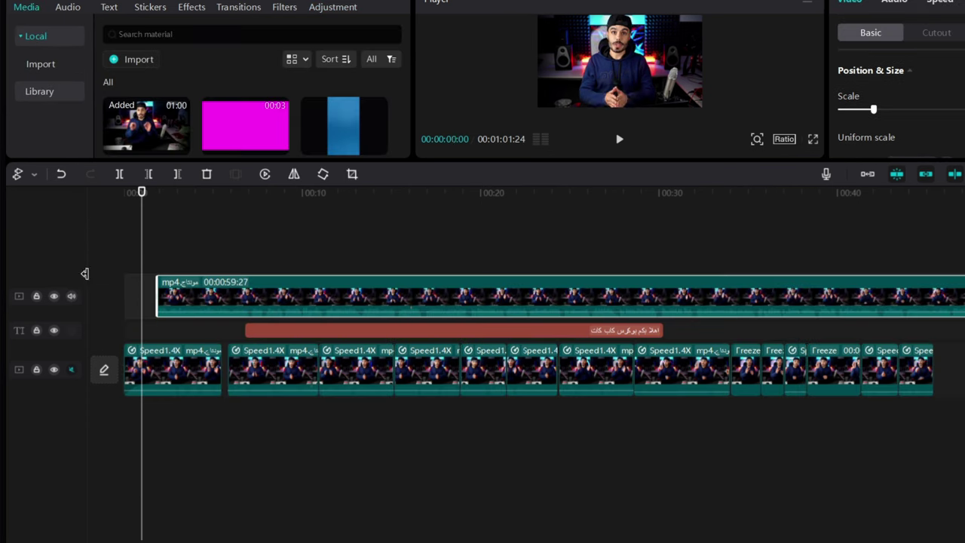
left_click_drag(280, 144, 259, 254)
left_click_drag(316, 150, 243, 218)
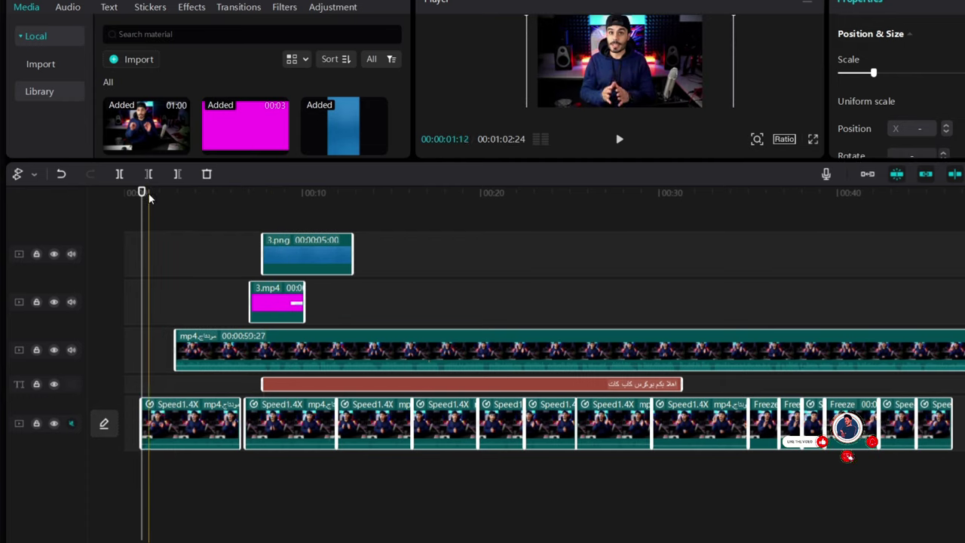
Scrub the playhead across the stacked clips to about 00:00:08:24, return it to the start, and view the full timeline.
left_click_drag(143, 194, 239, 205)
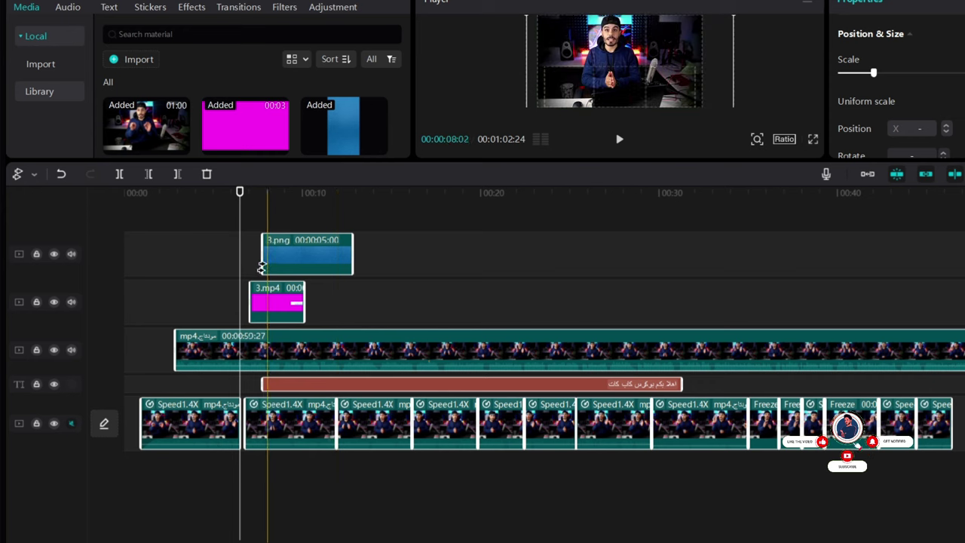
left_click_drag(240, 217, 271, 223)
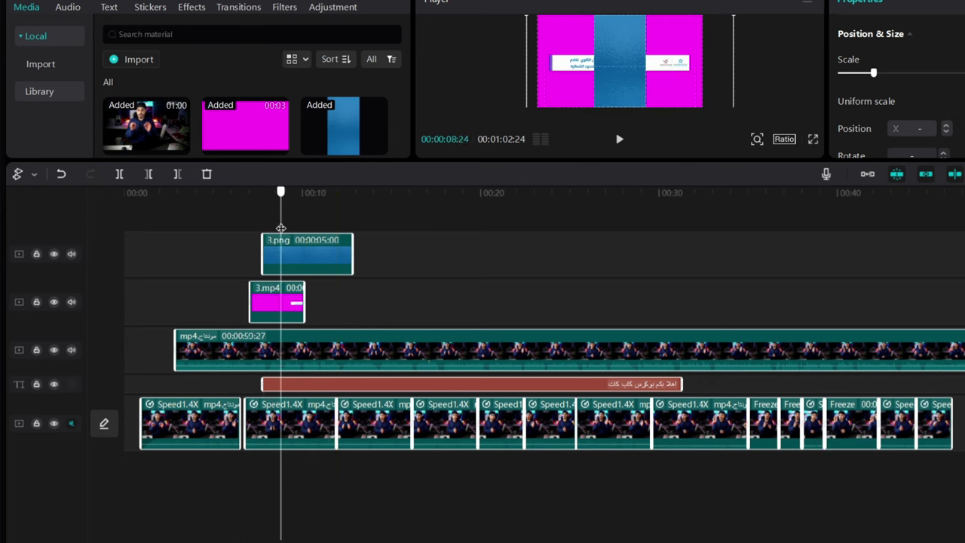
left_click_drag(176, 284, 123, 300)
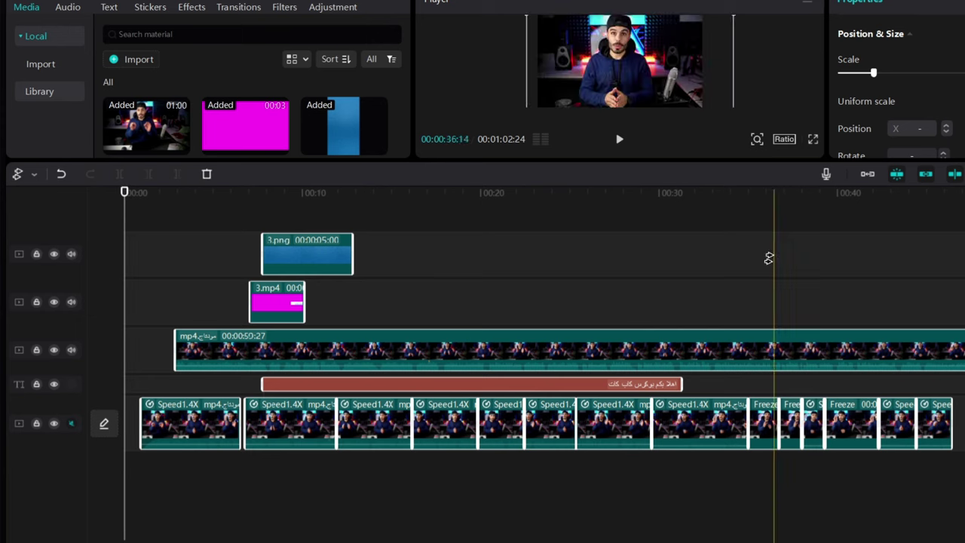
key("ctrl+minus")
key("ctrl+minus")
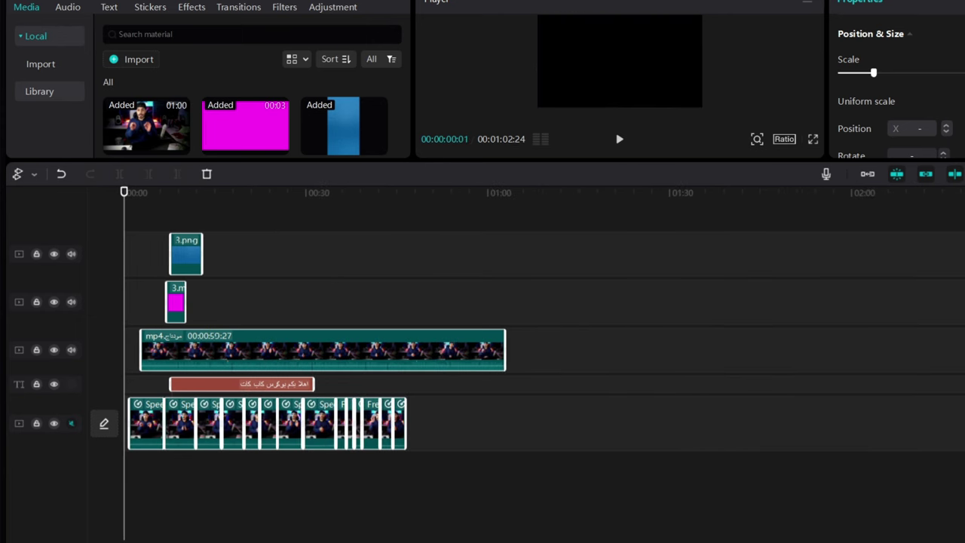